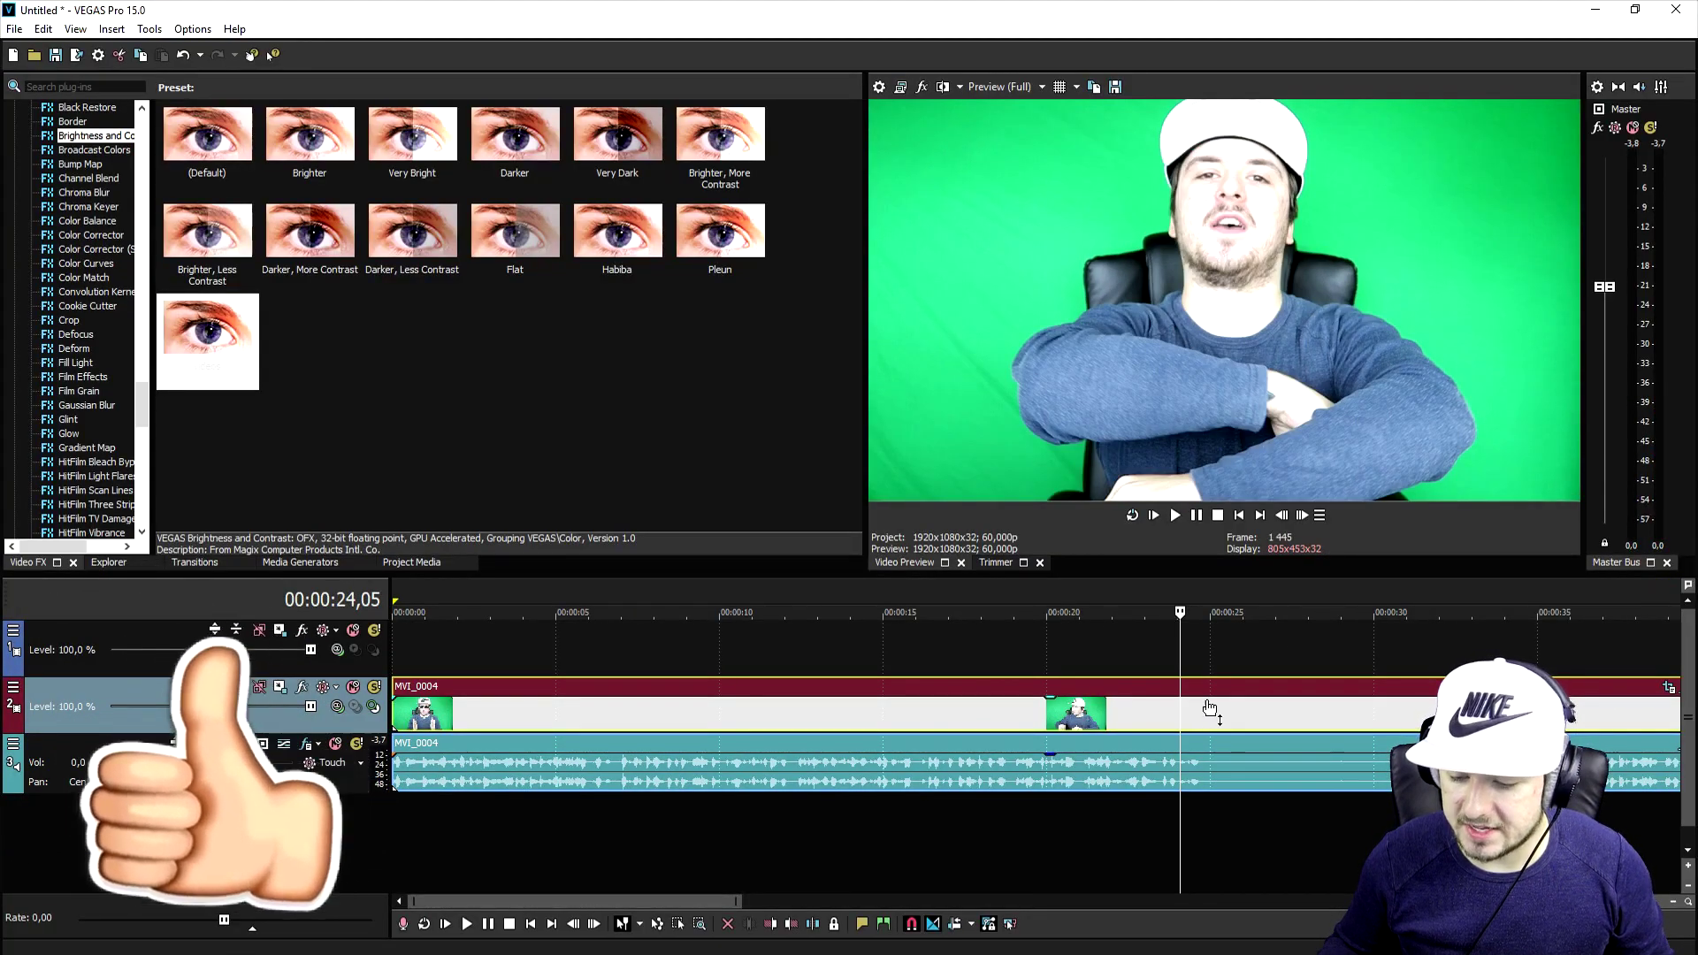
Scrub to the crossed-arms frame at 00:00:25,09 and save a snapshot of it.
{"action": "left_click", "coordinate": [1176, 711]}
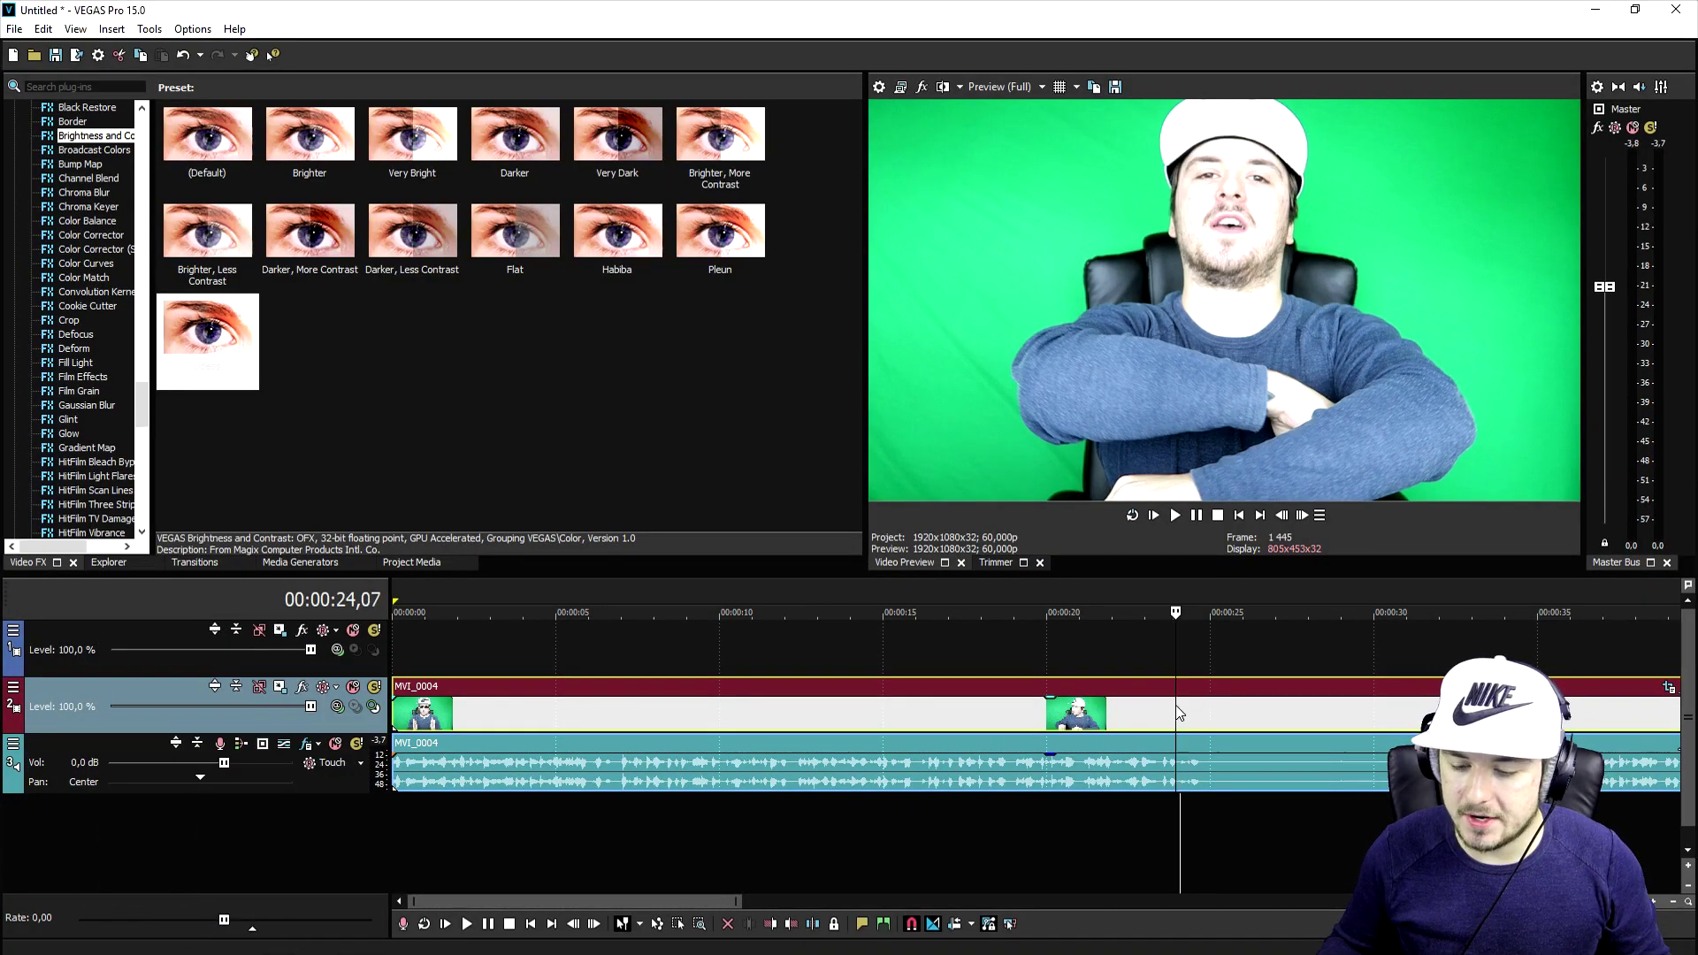
{"action": "left_click", "coordinate": [1175, 713]}
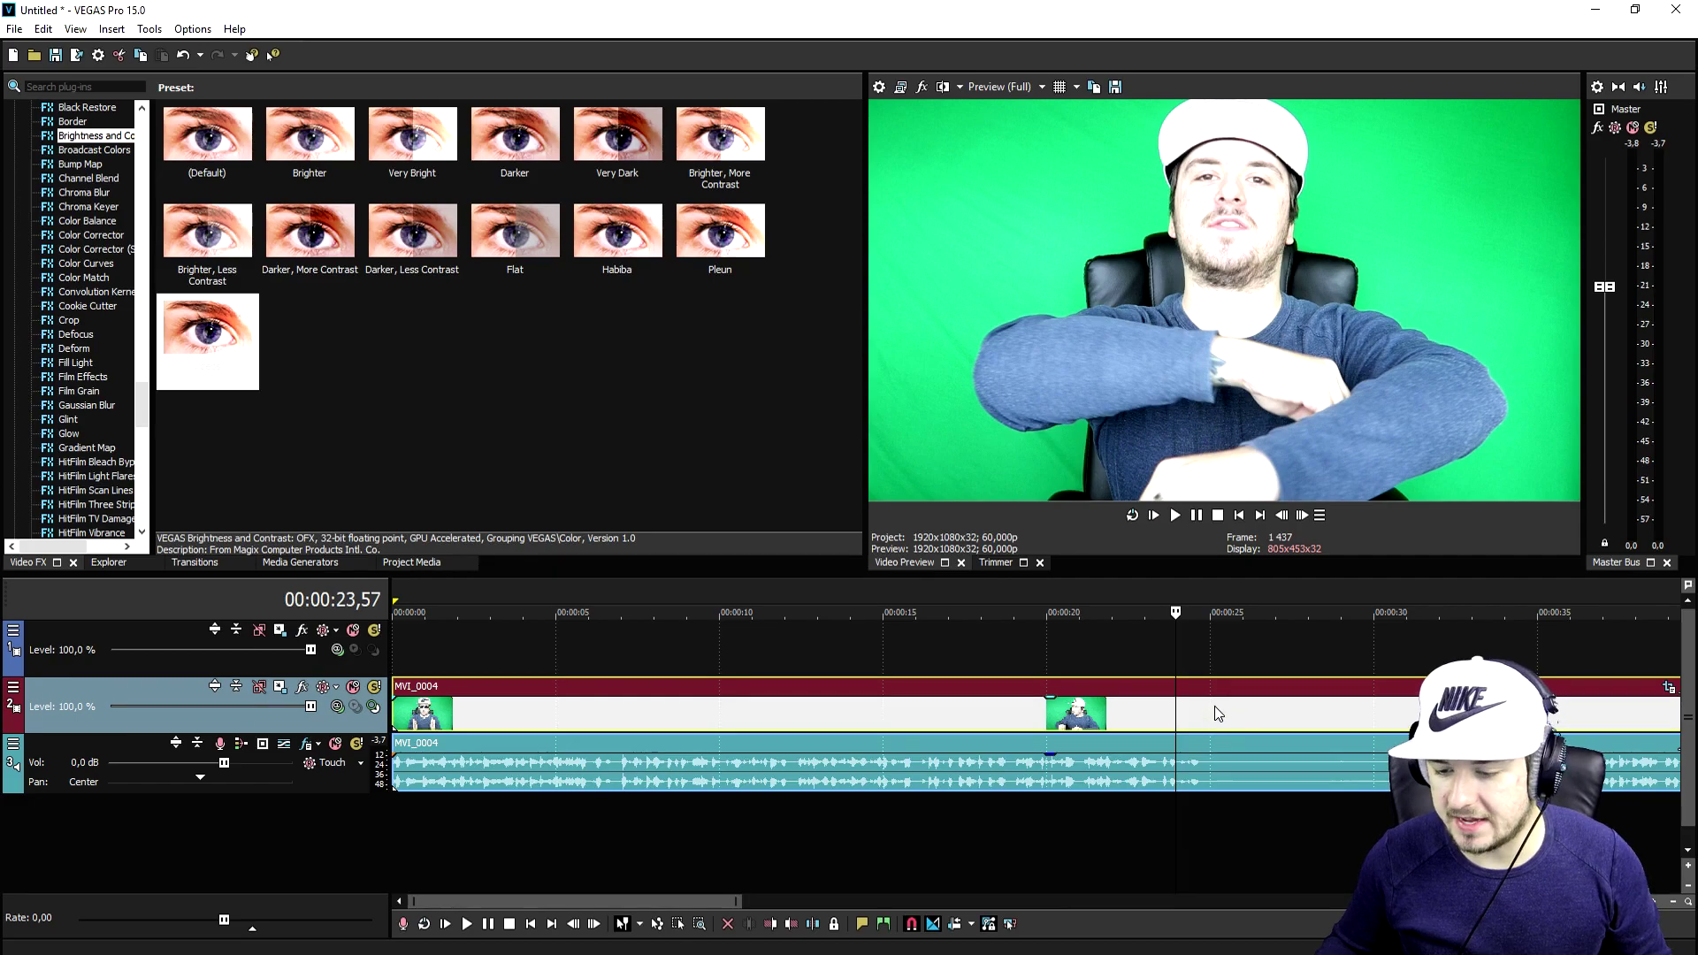
{"action": "mouse_move", "coordinate": [1173, 722]}
{"action": "left_mouse_down"}
{"action": "mouse_move", "coordinate": [1191, 729]}
{"action": "mouse_move", "coordinate": [1164, 729]}
{"action": "left_mouse_up"}
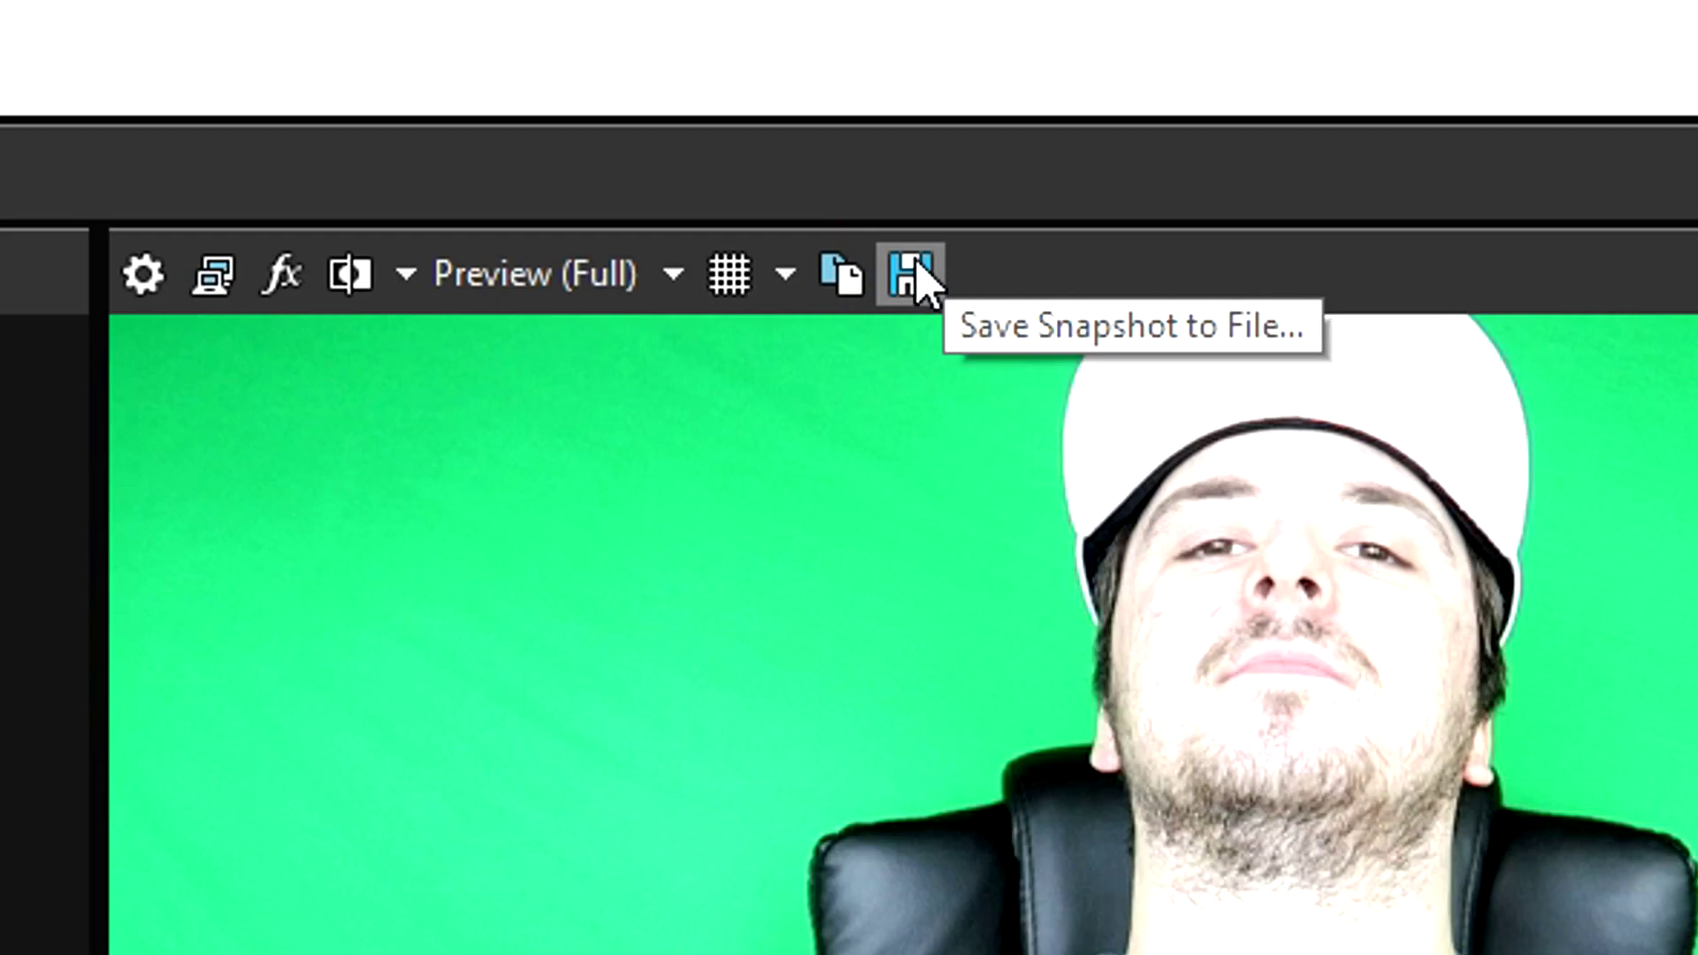
{"action": "left_click", "coordinate": [912, 274]}
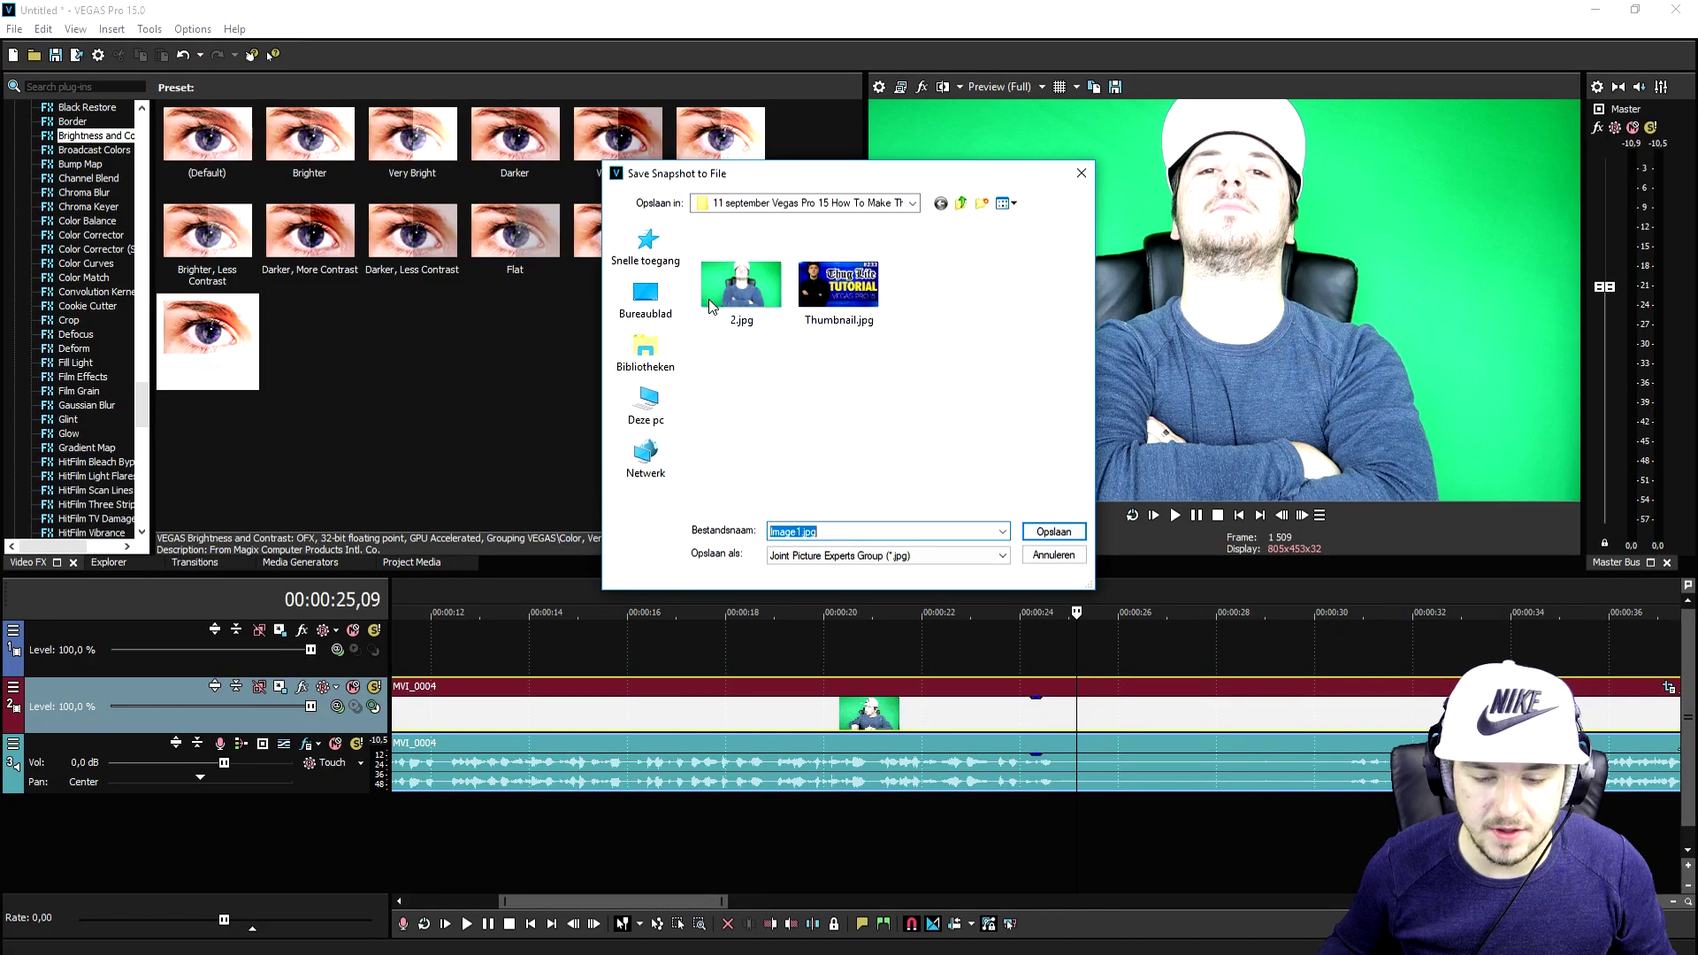
Save the snapshot as 2.jpg, split MVI_0004 at the playhead, and place 2.jpg in the gap.
{"action": "double_click", "coordinate": [736, 284]}
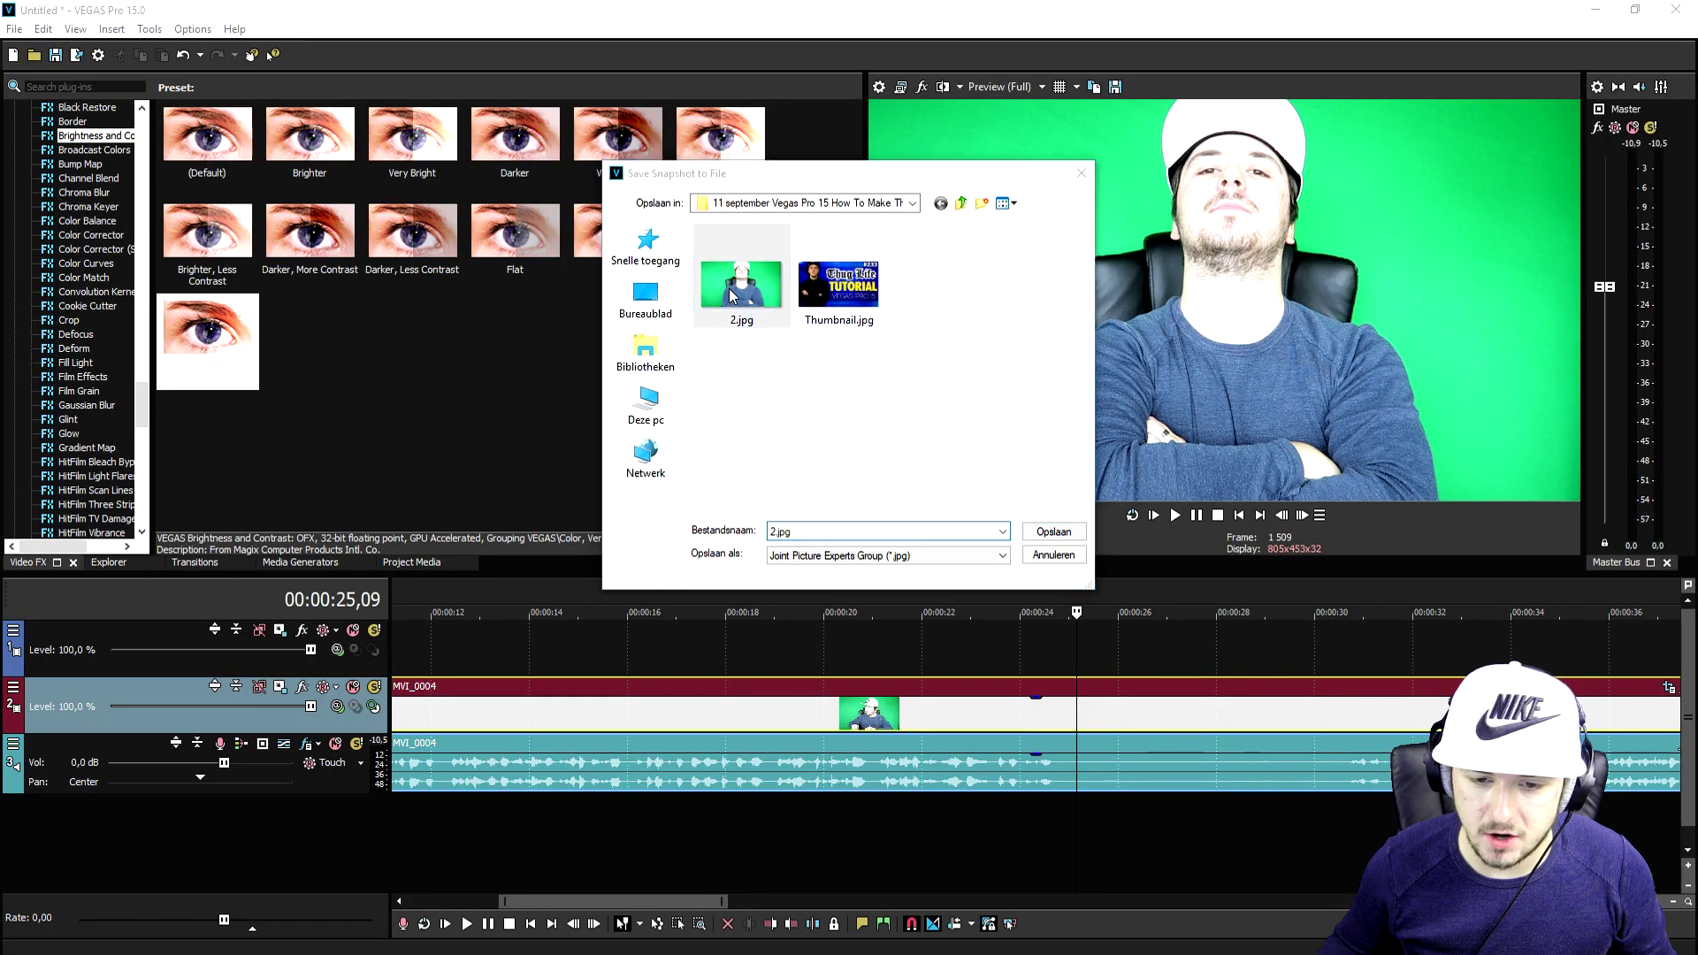
{"action": "left_click", "coordinate": [885, 486]}
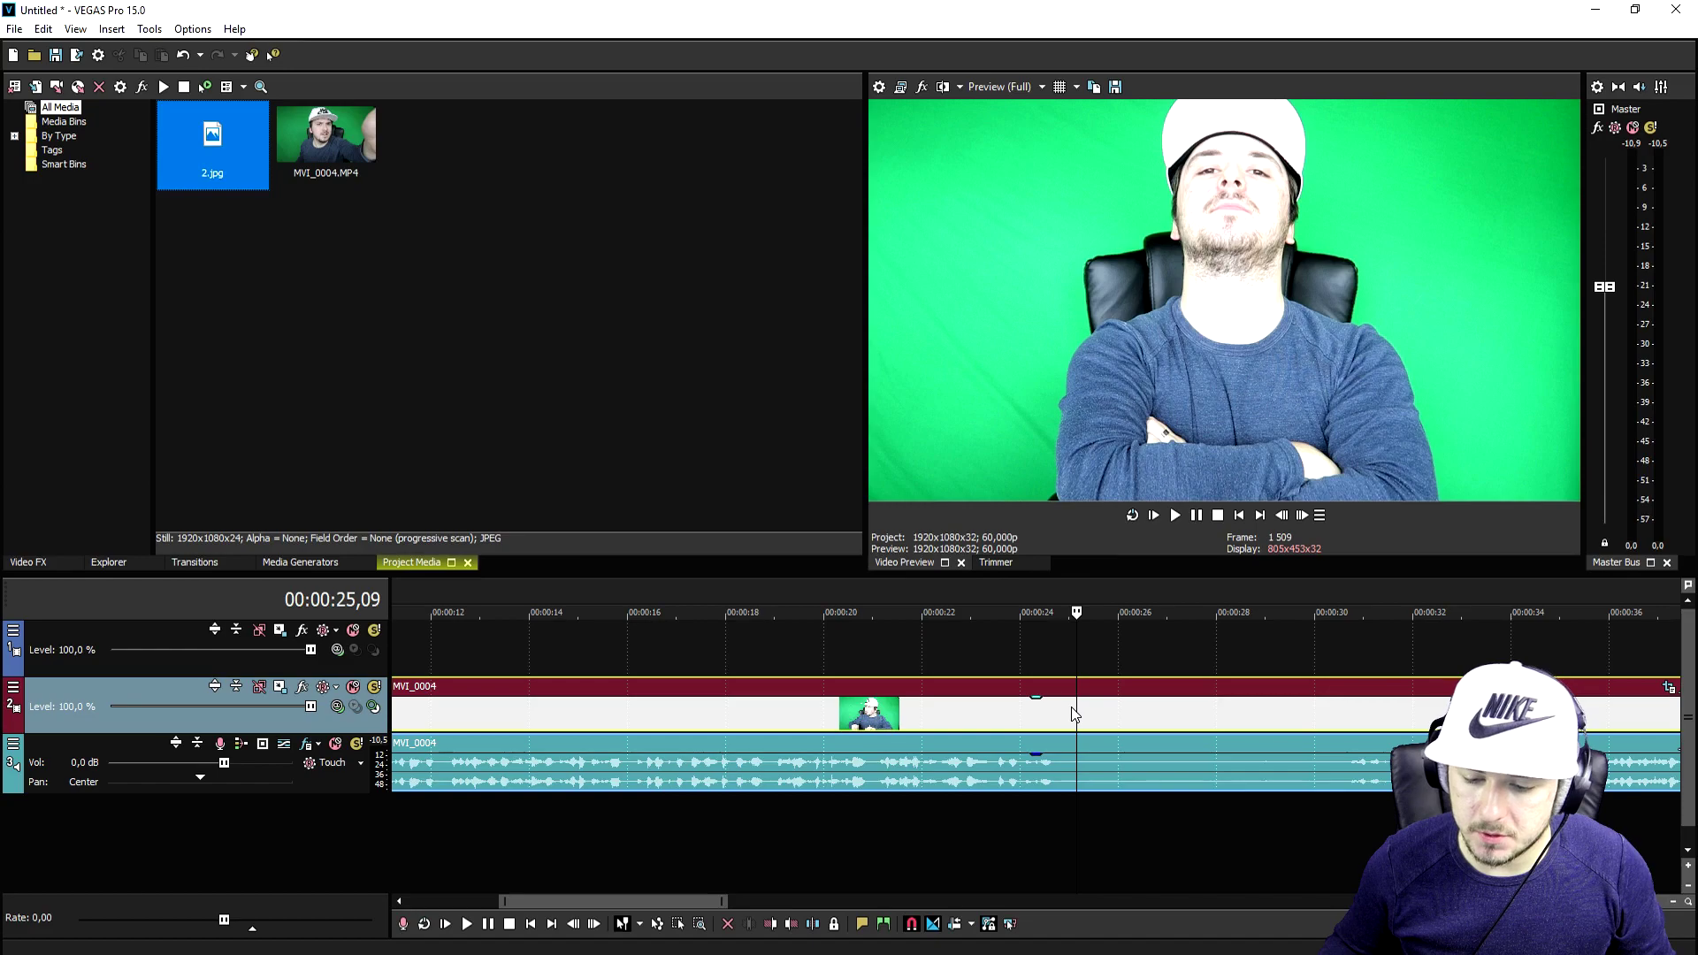
{"action": "left_click", "coordinate": [1076, 709]}
{"action": "key", "text": "s"}
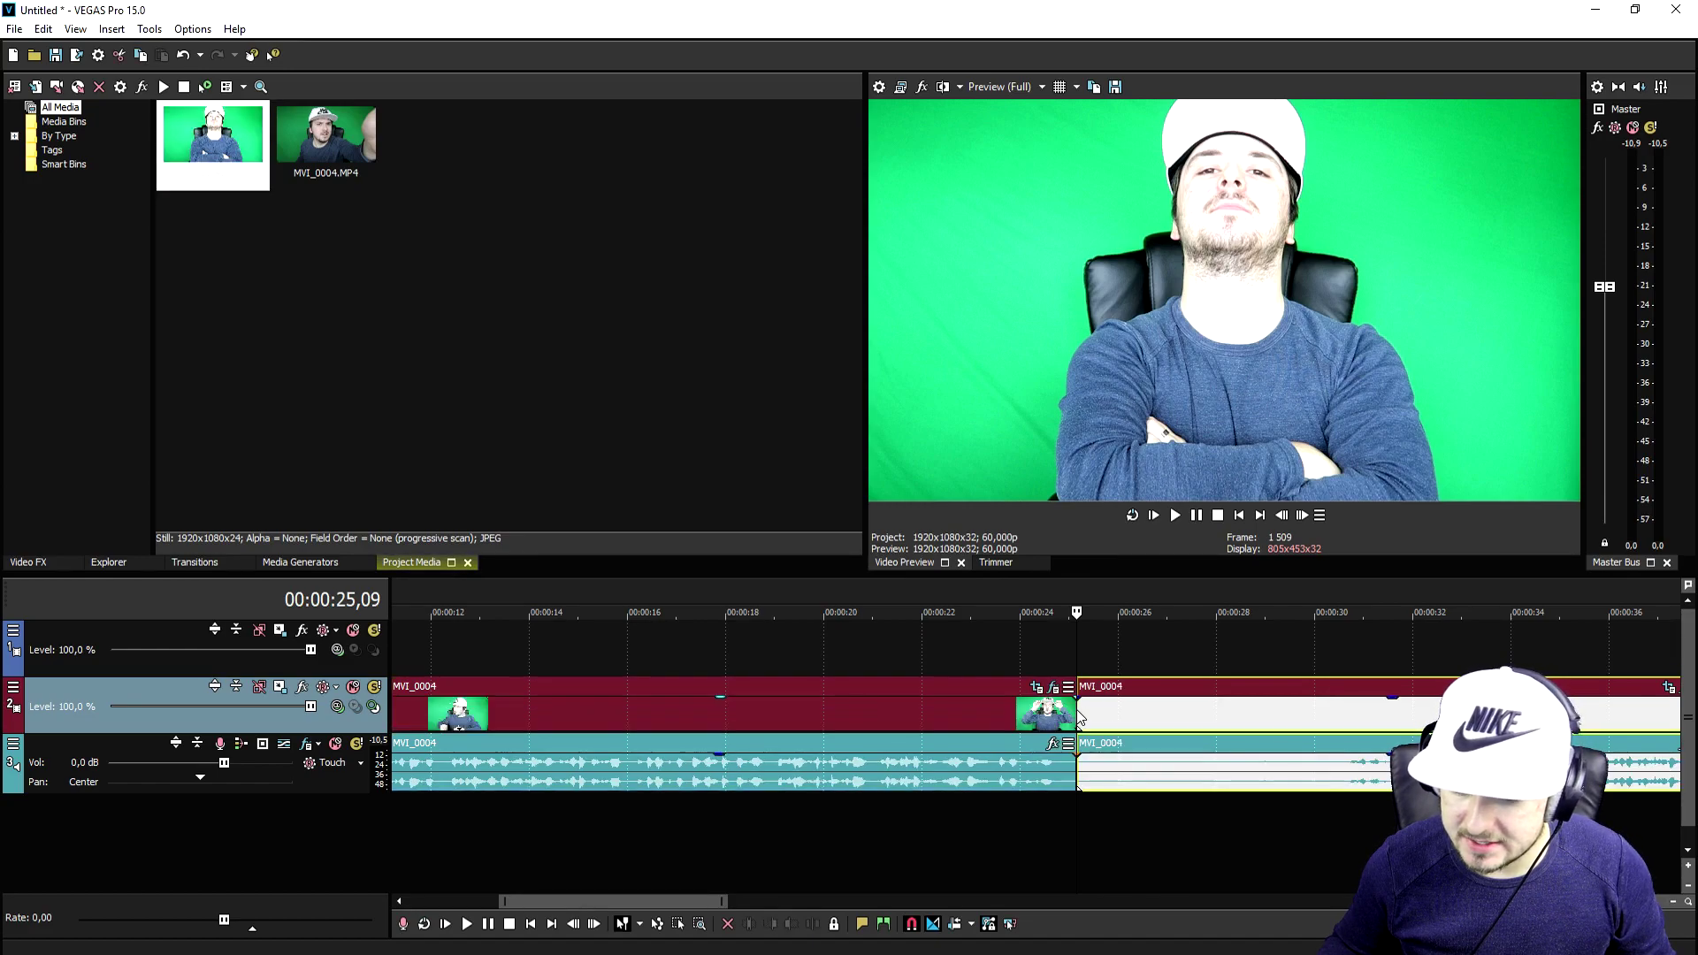
{"action": "scroll", "coordinate": [884, 707], "scroll_direction": "down", "scroll_amount": 8}
{"action": "left_click_drag", "start_coordinate": [513, 692], "coordinate": [707, 693]}
{"action": "left_click_drag", "start_coordinate": [212, 163], "coordinate": [606, 701]}
Play back the edit from just before the inserted snapshot.
{"action": "left_click", "coordinate": [590, 586]}
{"action": "scroll", "coordinate": [590, 585], "scroll_direction": "up", "scroll_amount": 8}
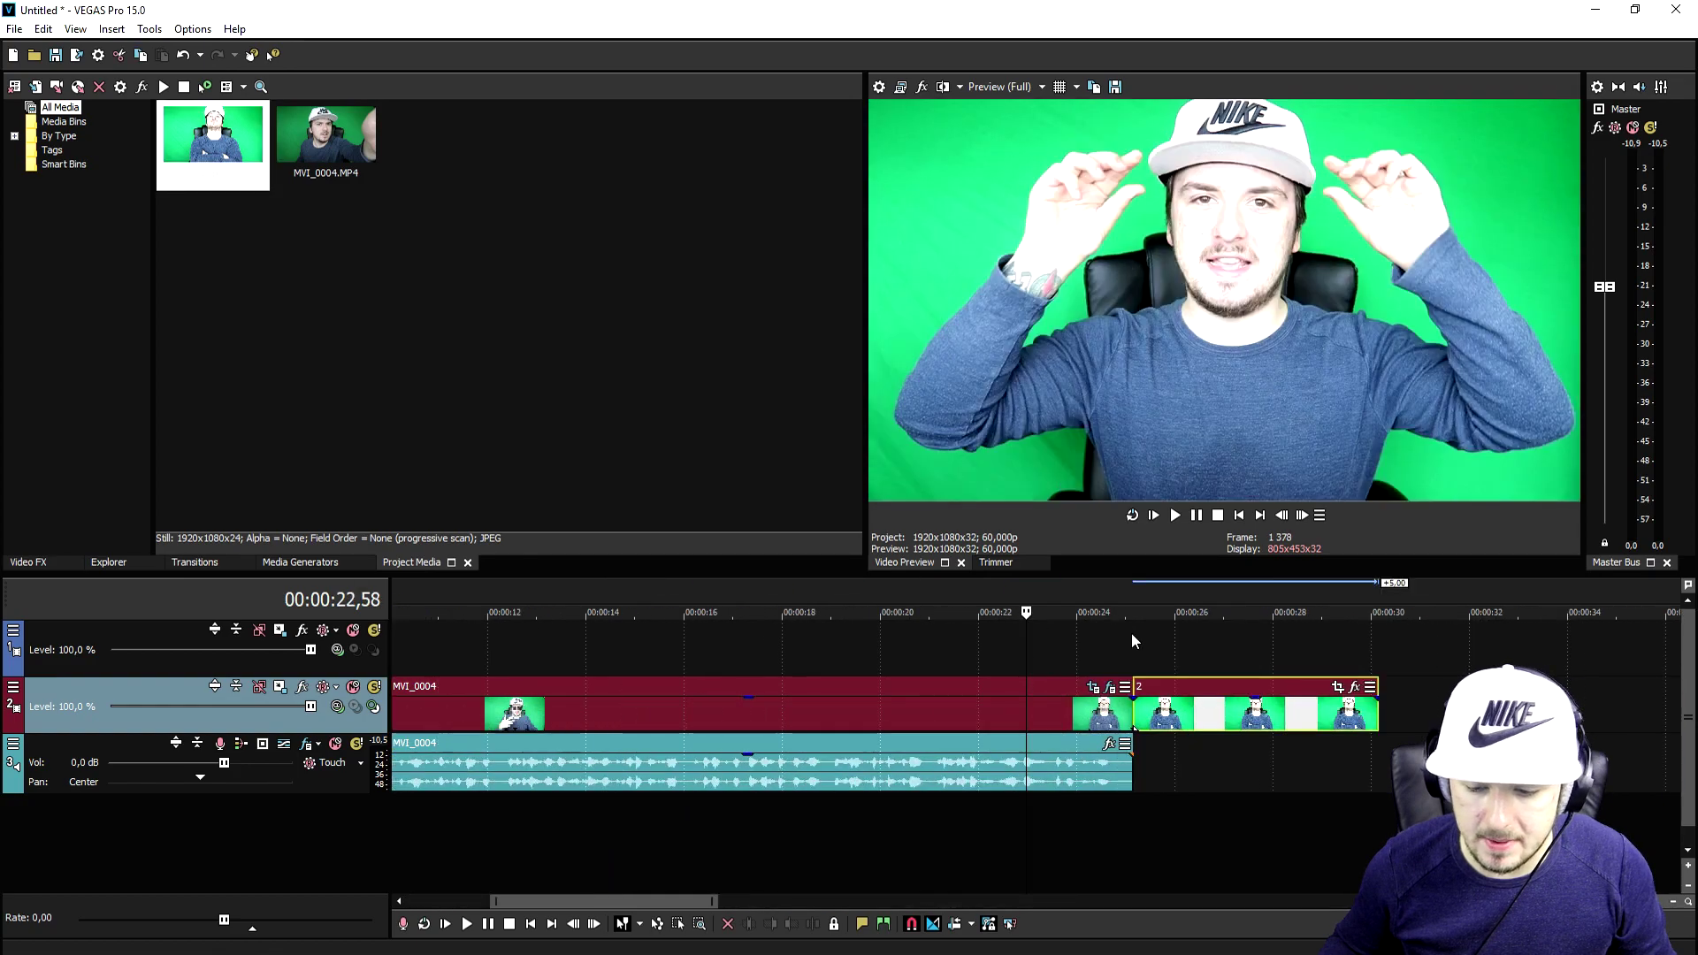
{"action": "scroll", "coordinate": [1132, 633], "scroll_direction": "up", "scroll_amount": 3}
{"action": "key", "text": "space"}
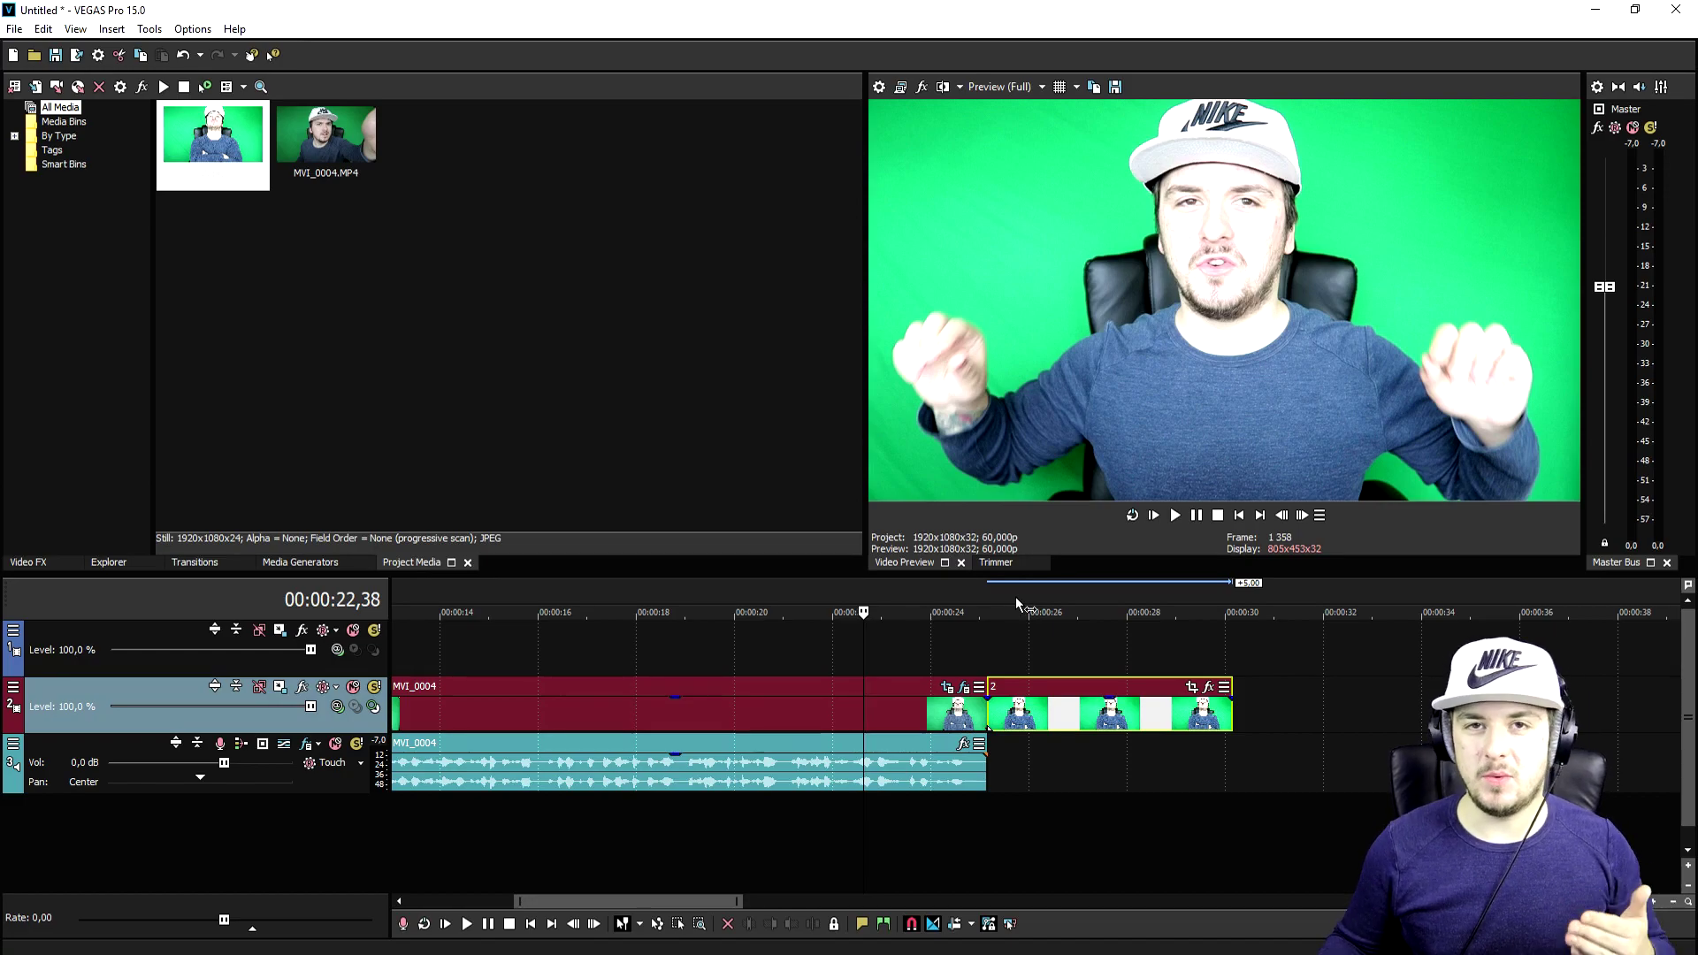
Paste a second copy of the 2.jpg still butted directly after the first.
{"action": "left_click", "coordinate": [1075, 716]}
{"action": "scroll", "coordinate": [1074, 718], "scroll_direction": "down", "scroll_amount": 2}
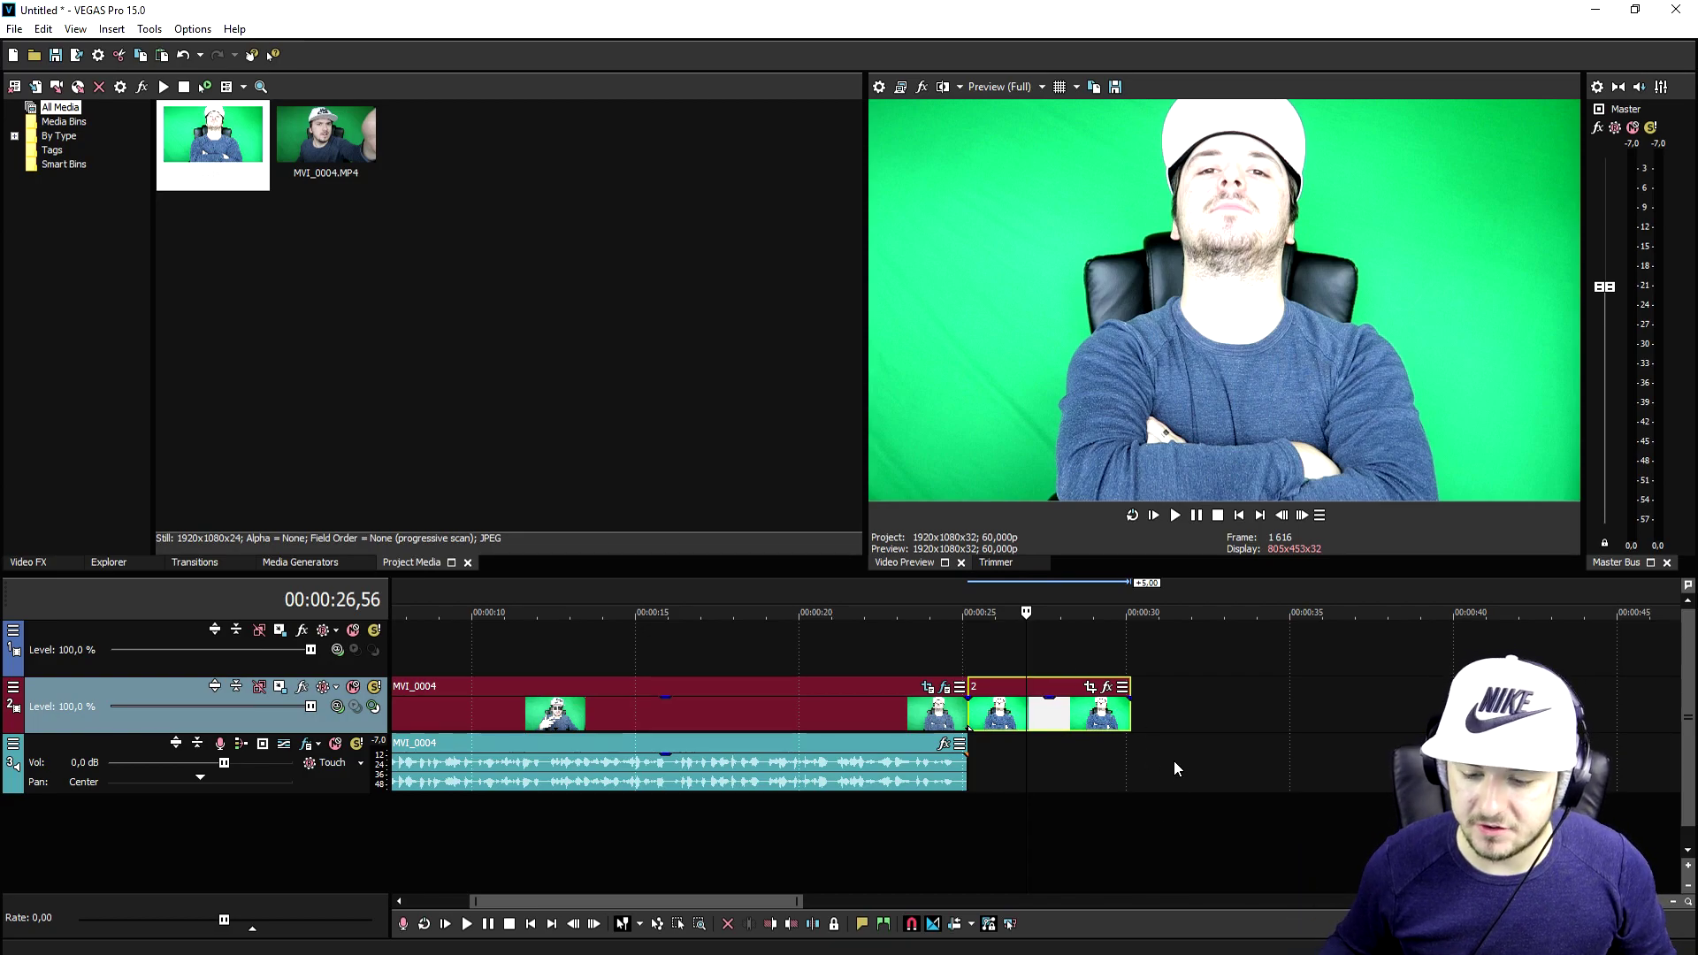
{"action": "left_click", "coordinate": [1161, 706]}
{"action": "key", "text": "ctrl+v"}
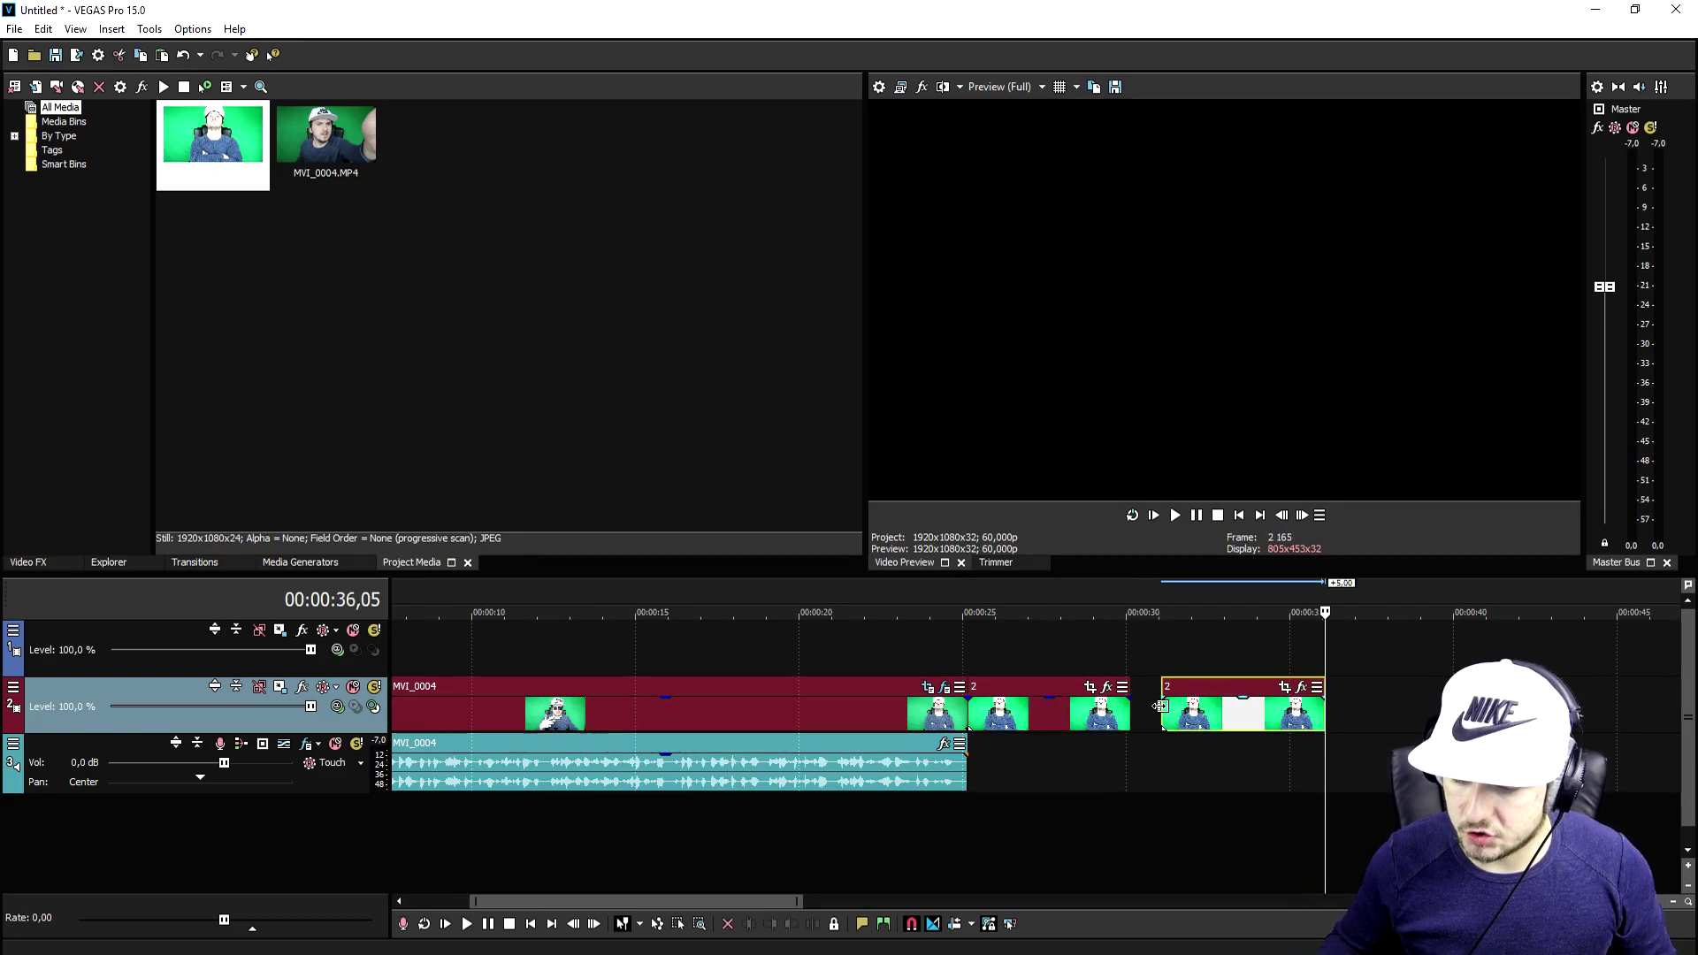
{"action": "left_click_drag", "start_coordinate": [1185, 712], "coordinate": [1165, 714]}
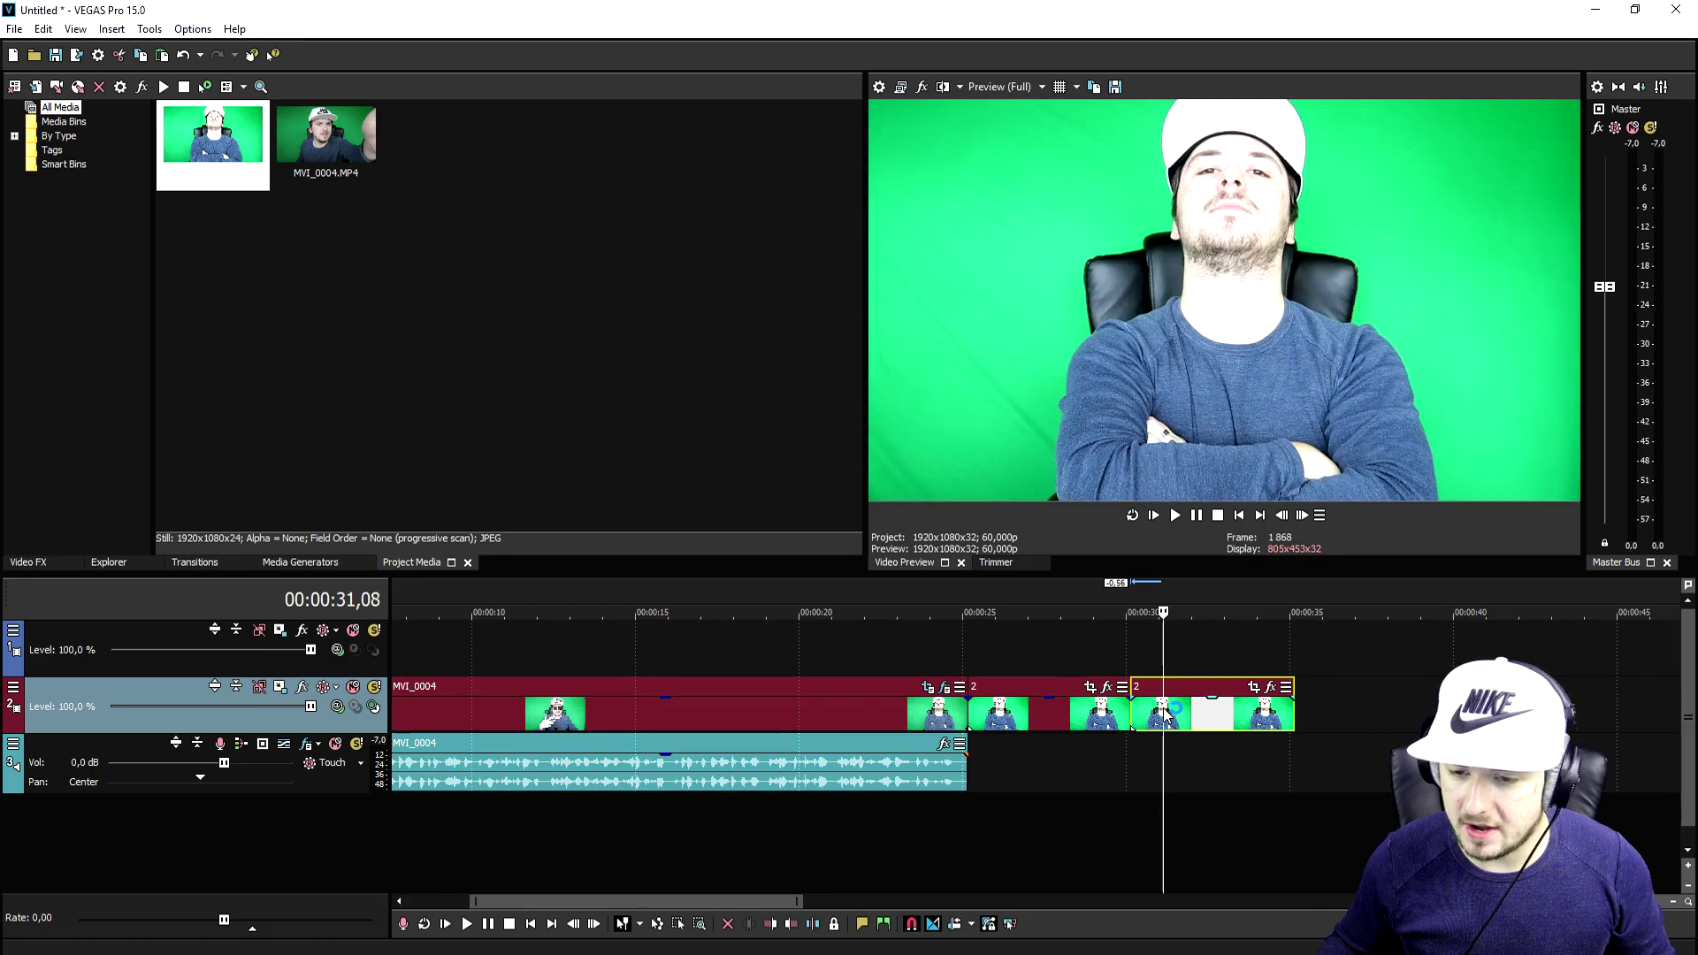
{"action": "left_click_drag", "start_coordinate": [28, 561], "coordinate": [202, 562]}
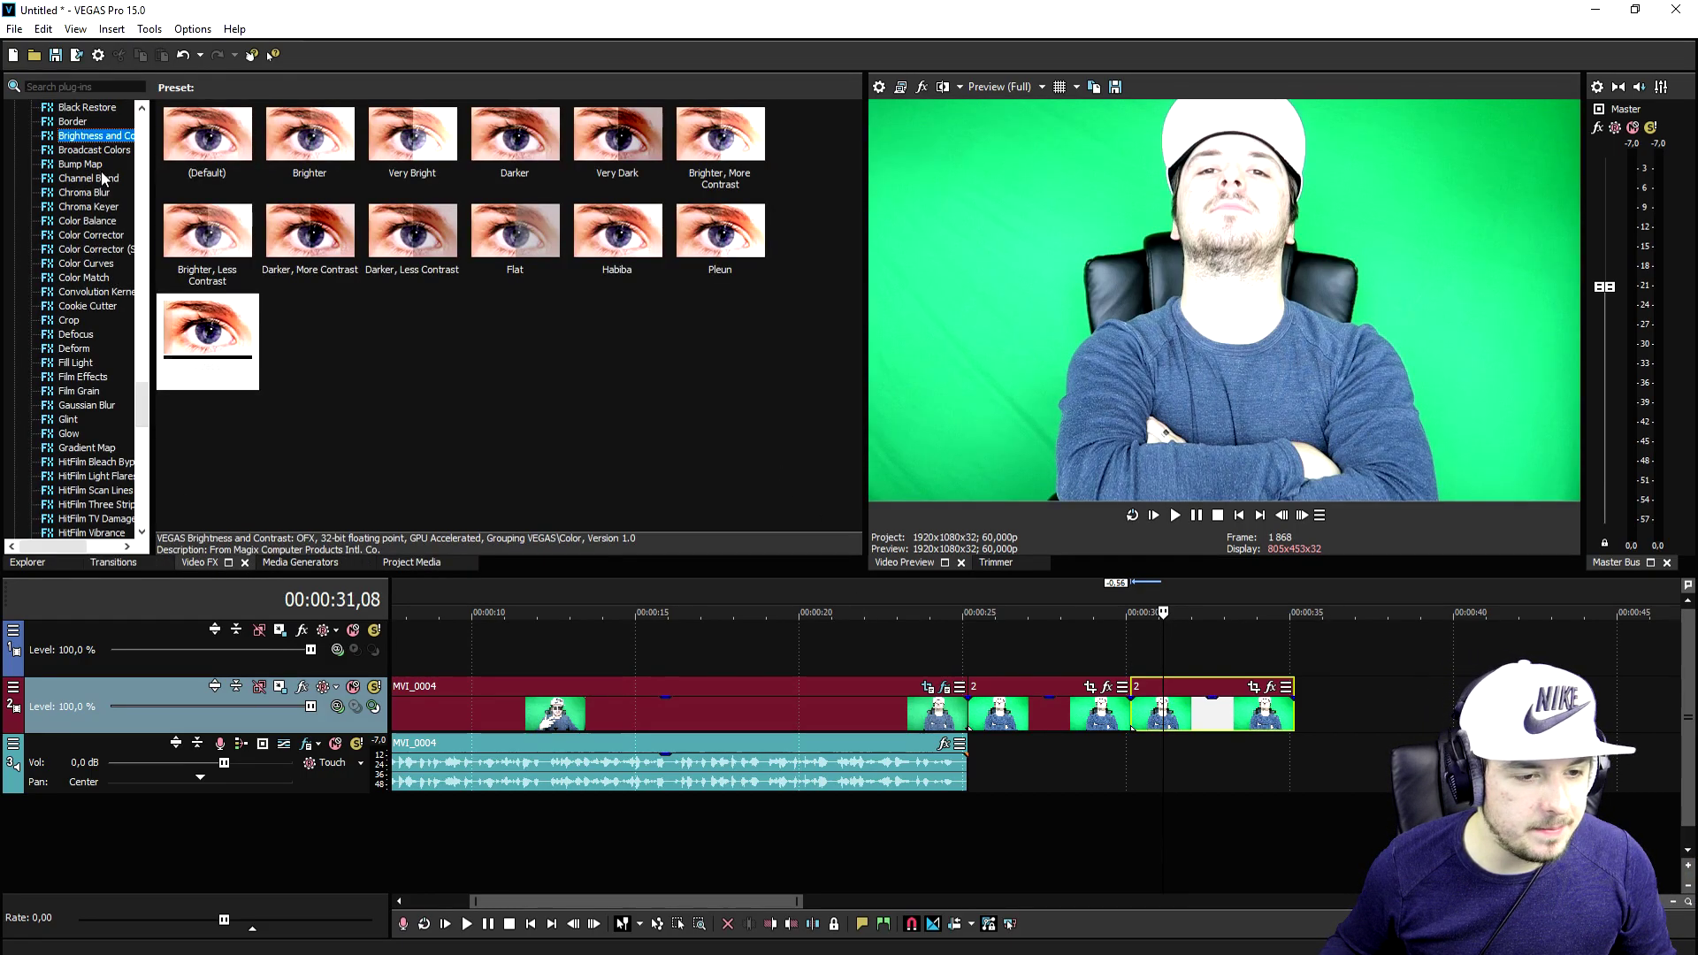
Apply the Black and White (Default) preset to the snapshot and preview it from 00:00:24,02.
{"action": "scroll", "coordinate": [104, 180], "scroll_direction": "up", "scroll_amount": 4}
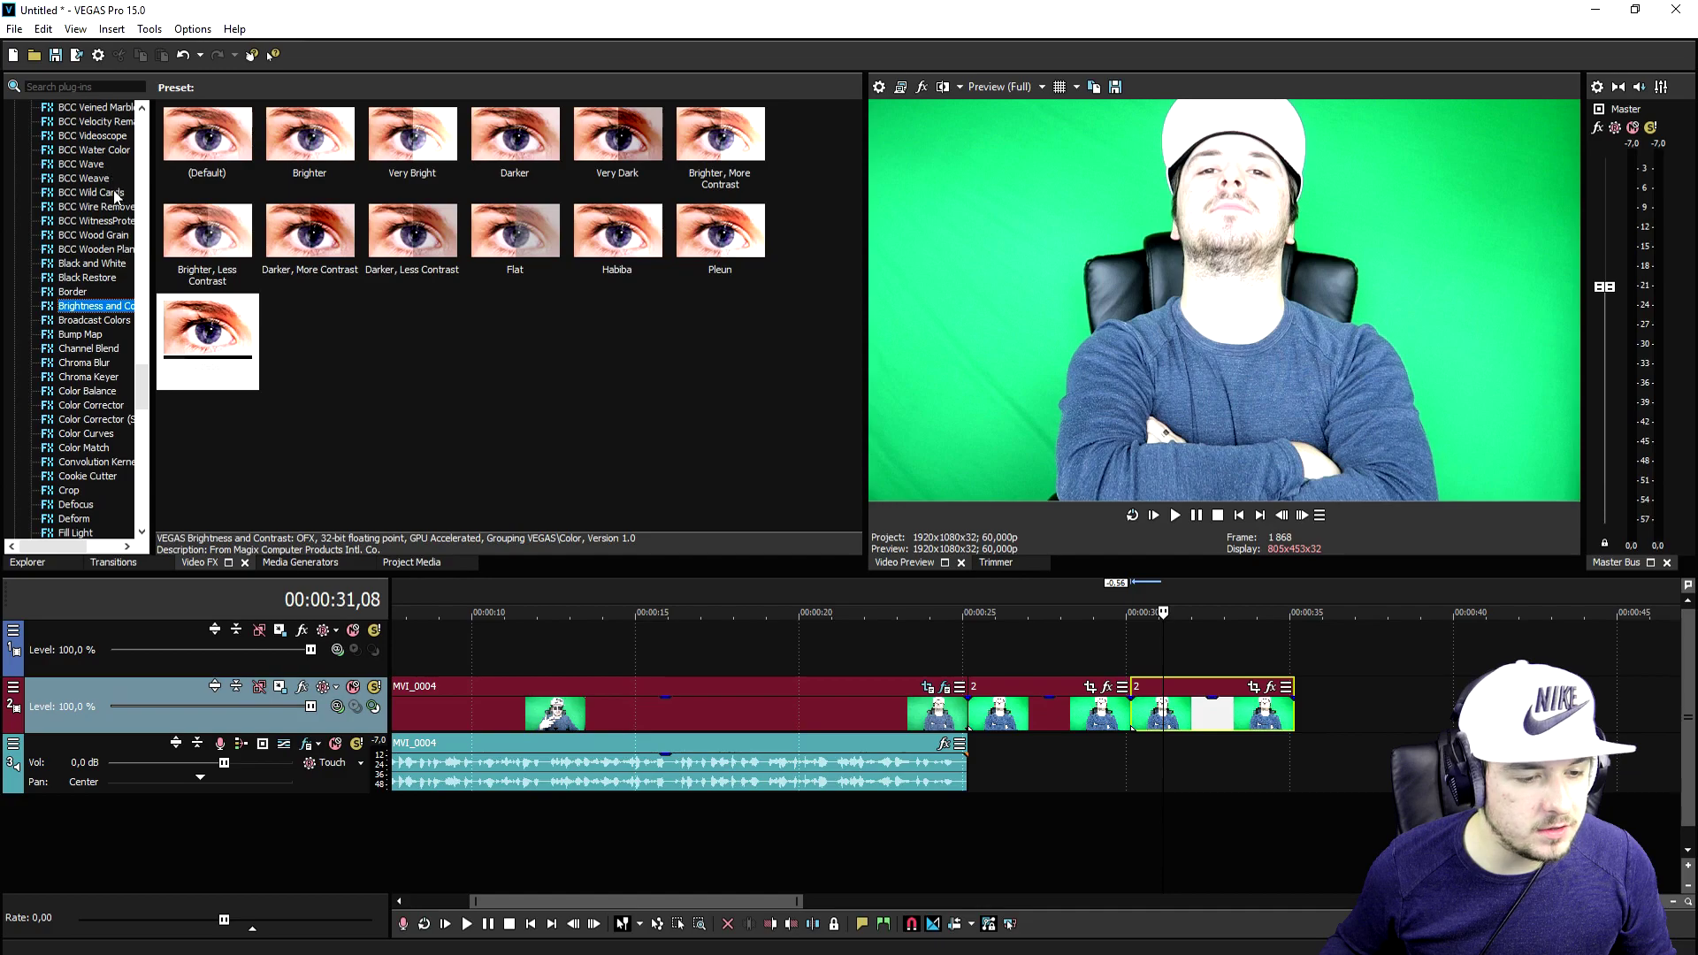
{"action": "left_click", "coordinate": [92, 264]}
{"action": "left_click_drag", "start_coordinate": [208, 133], "coordinate": [1210, 708]}
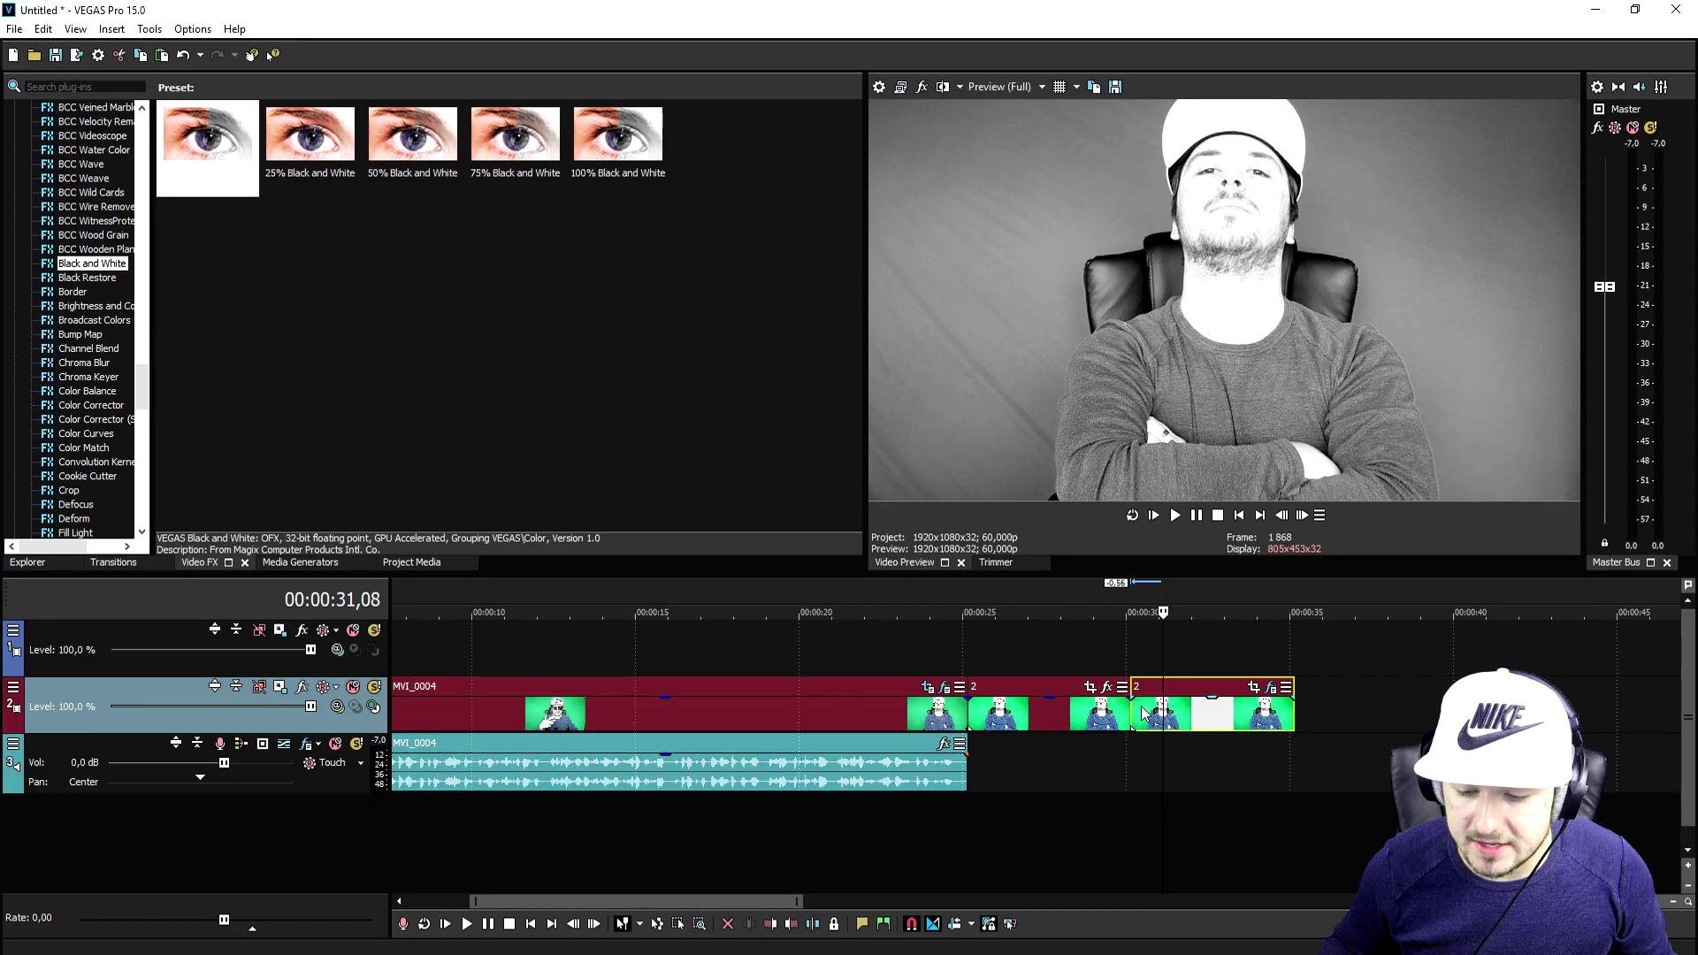
{"action": "left_click_drag", "start_coordinate": [1061, 619], "coordinate": [982, 614]}
{"action": "left_click", "coordinate": [930, 587]}
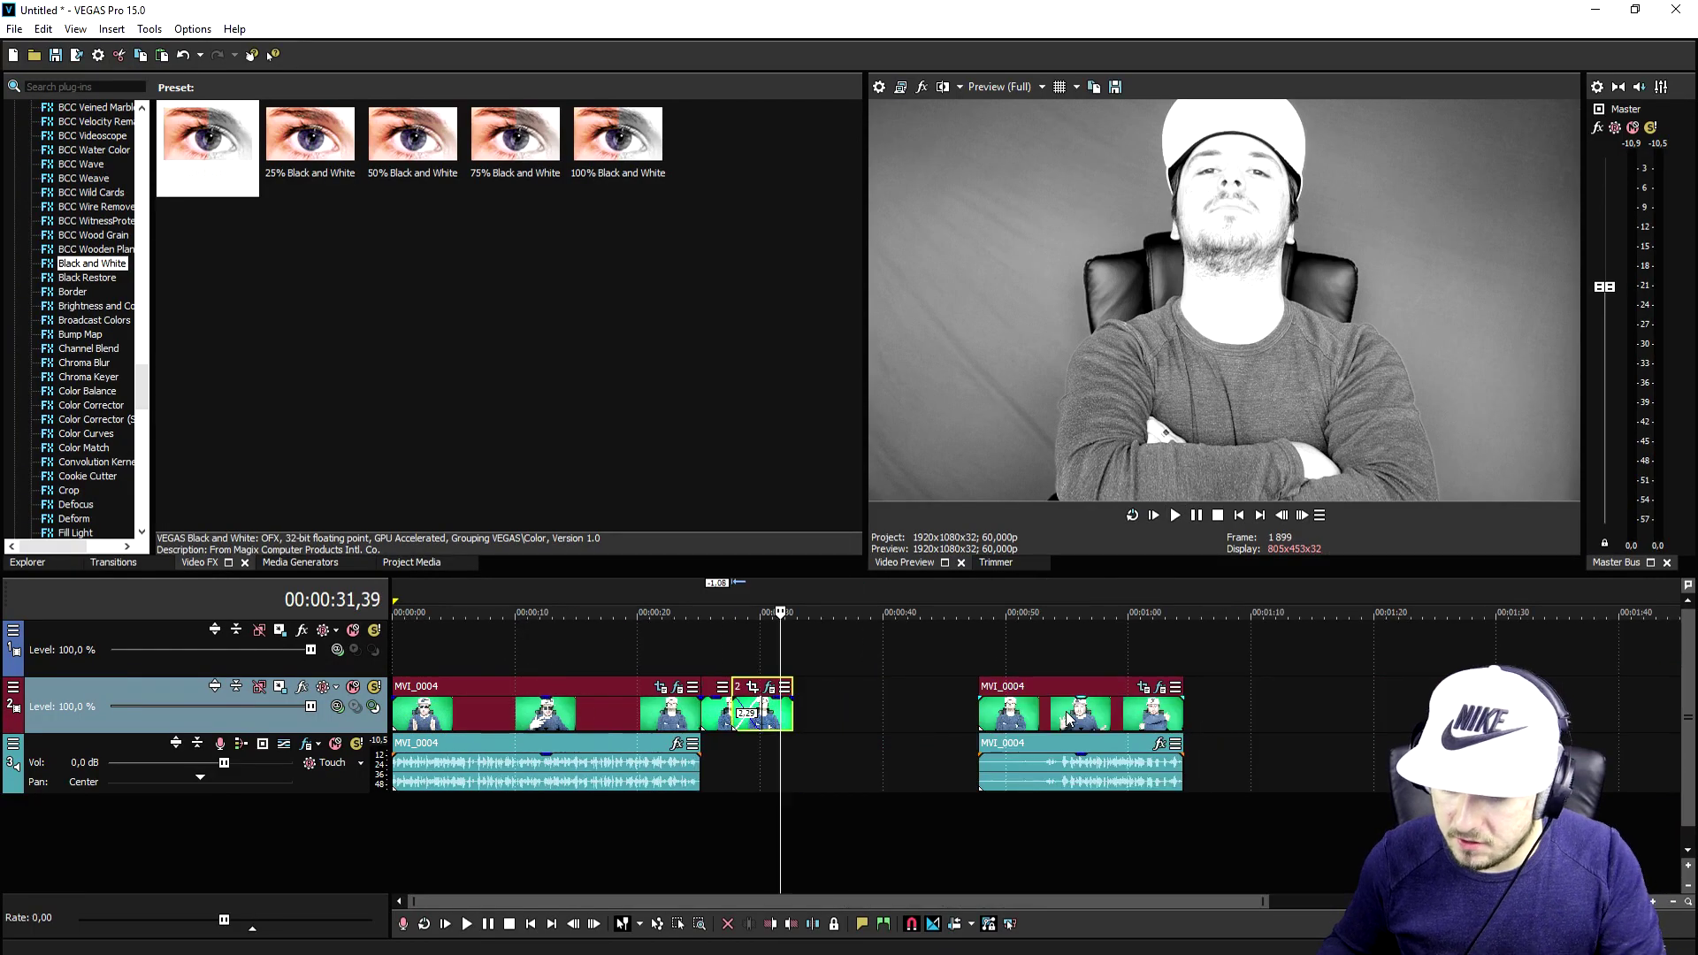
Extend the later snapshot by five seconds from 00:00:31,49, adding a third copy.
{"action": "left_click", "coordinate": [1063, 707]}
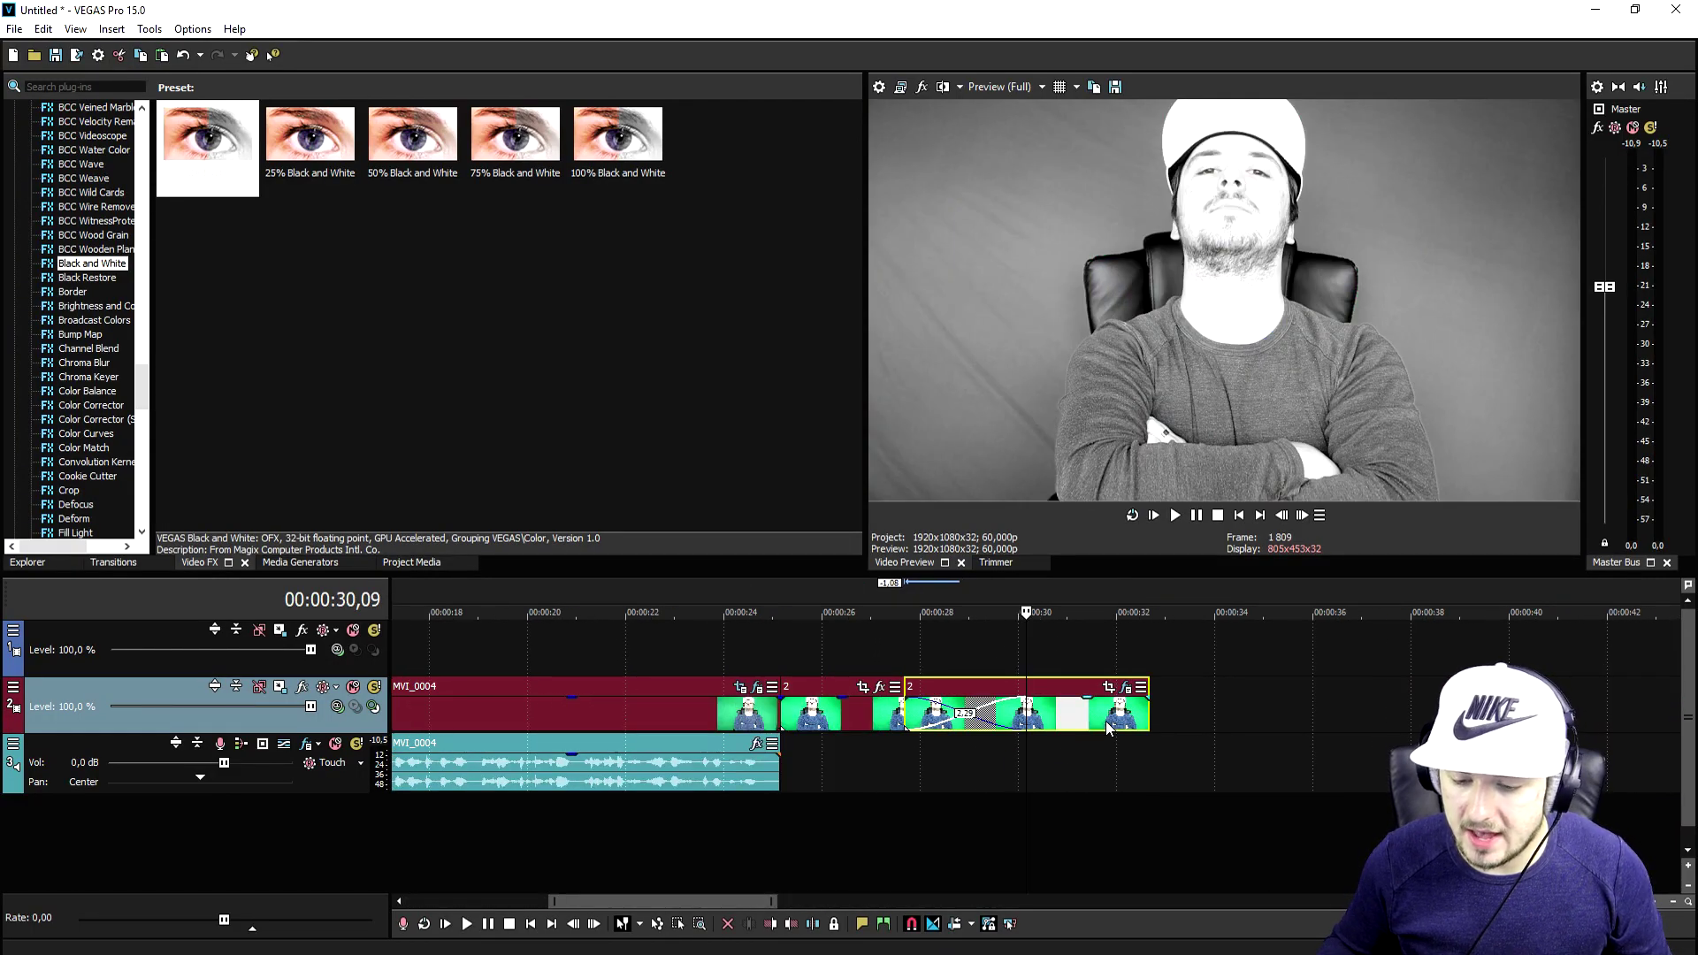
{"action": "left_click", "coordinate": [1107, 612]}
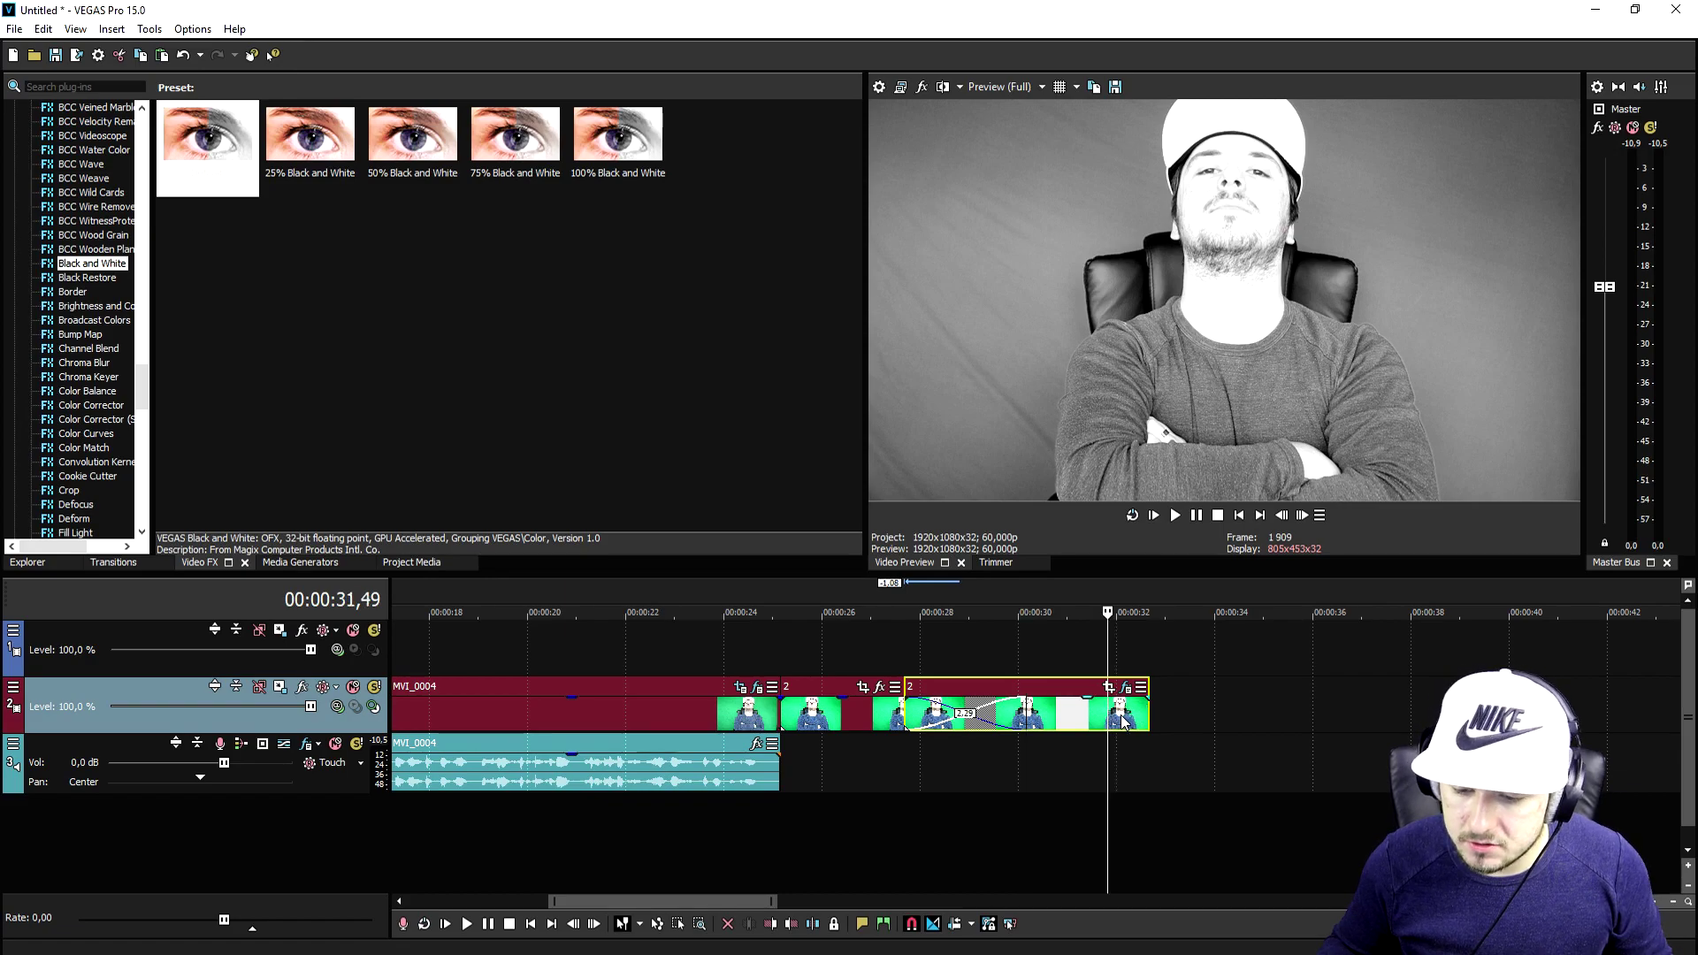
{"action": "left_click_drag", "start_coordinate": [1146, 710], "coordinate": [1395, 710]}
{"action": "left_click", "coordinate": [1177, 707]}
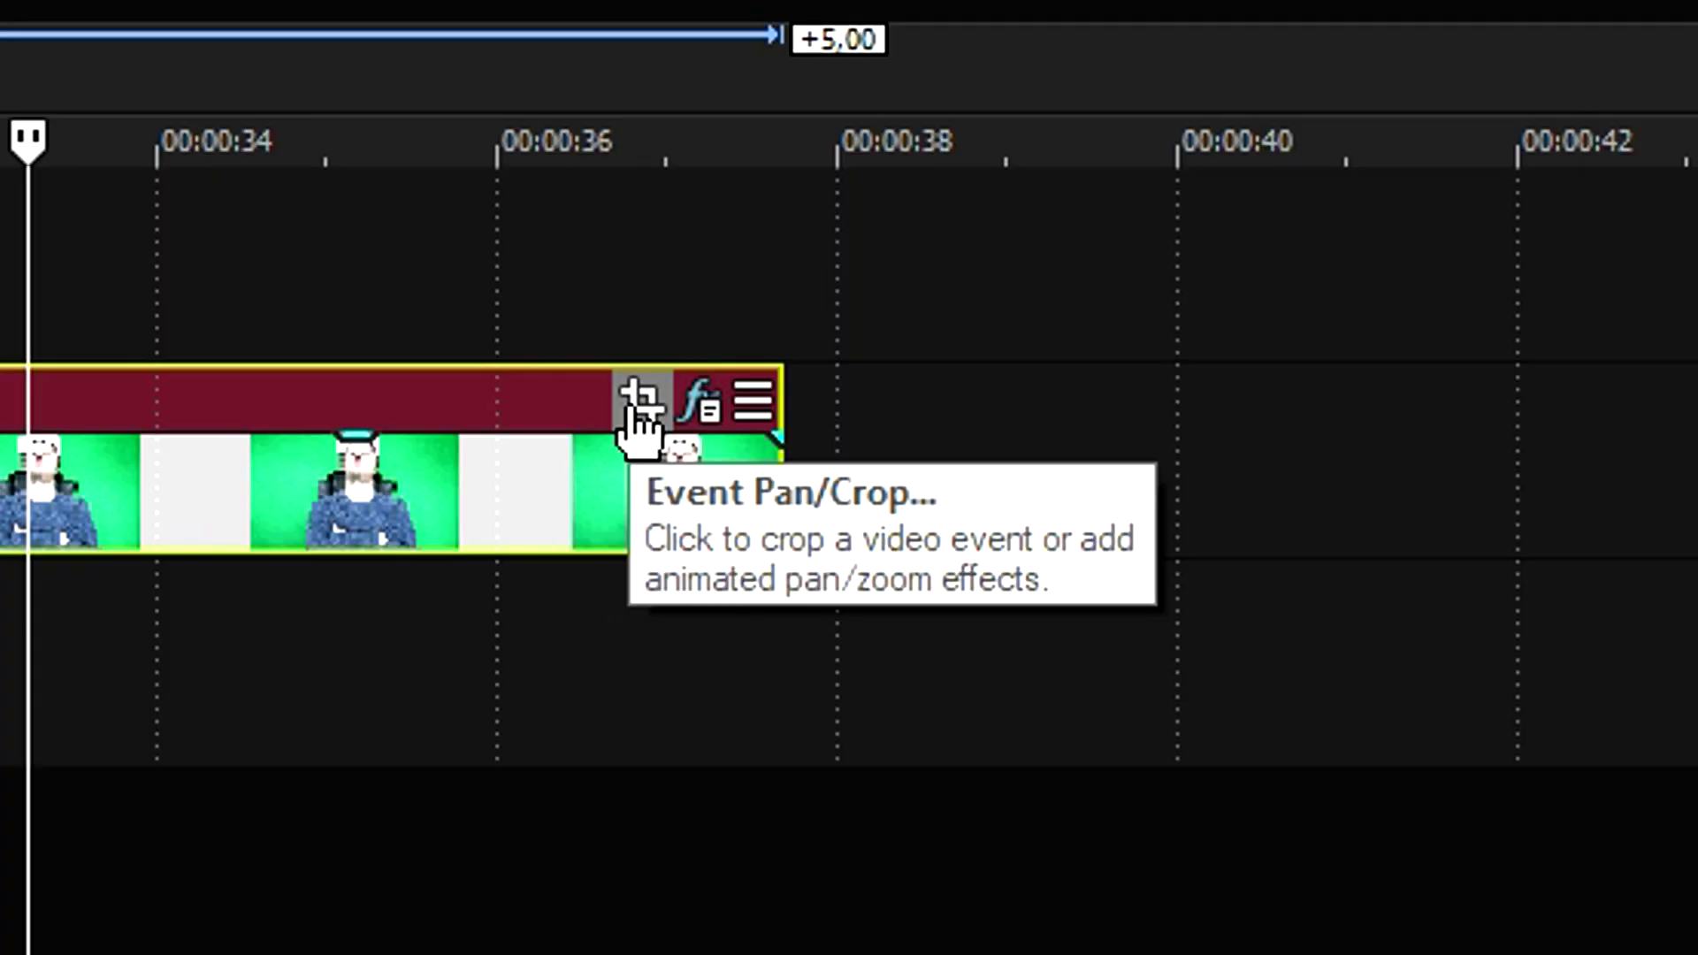
Tighten the last still's Pan/Crop at 1 s to about 1412.7×794.6, zooming in on the presenter.
{"action": "left_click", "coordinate": [1353, 689]}
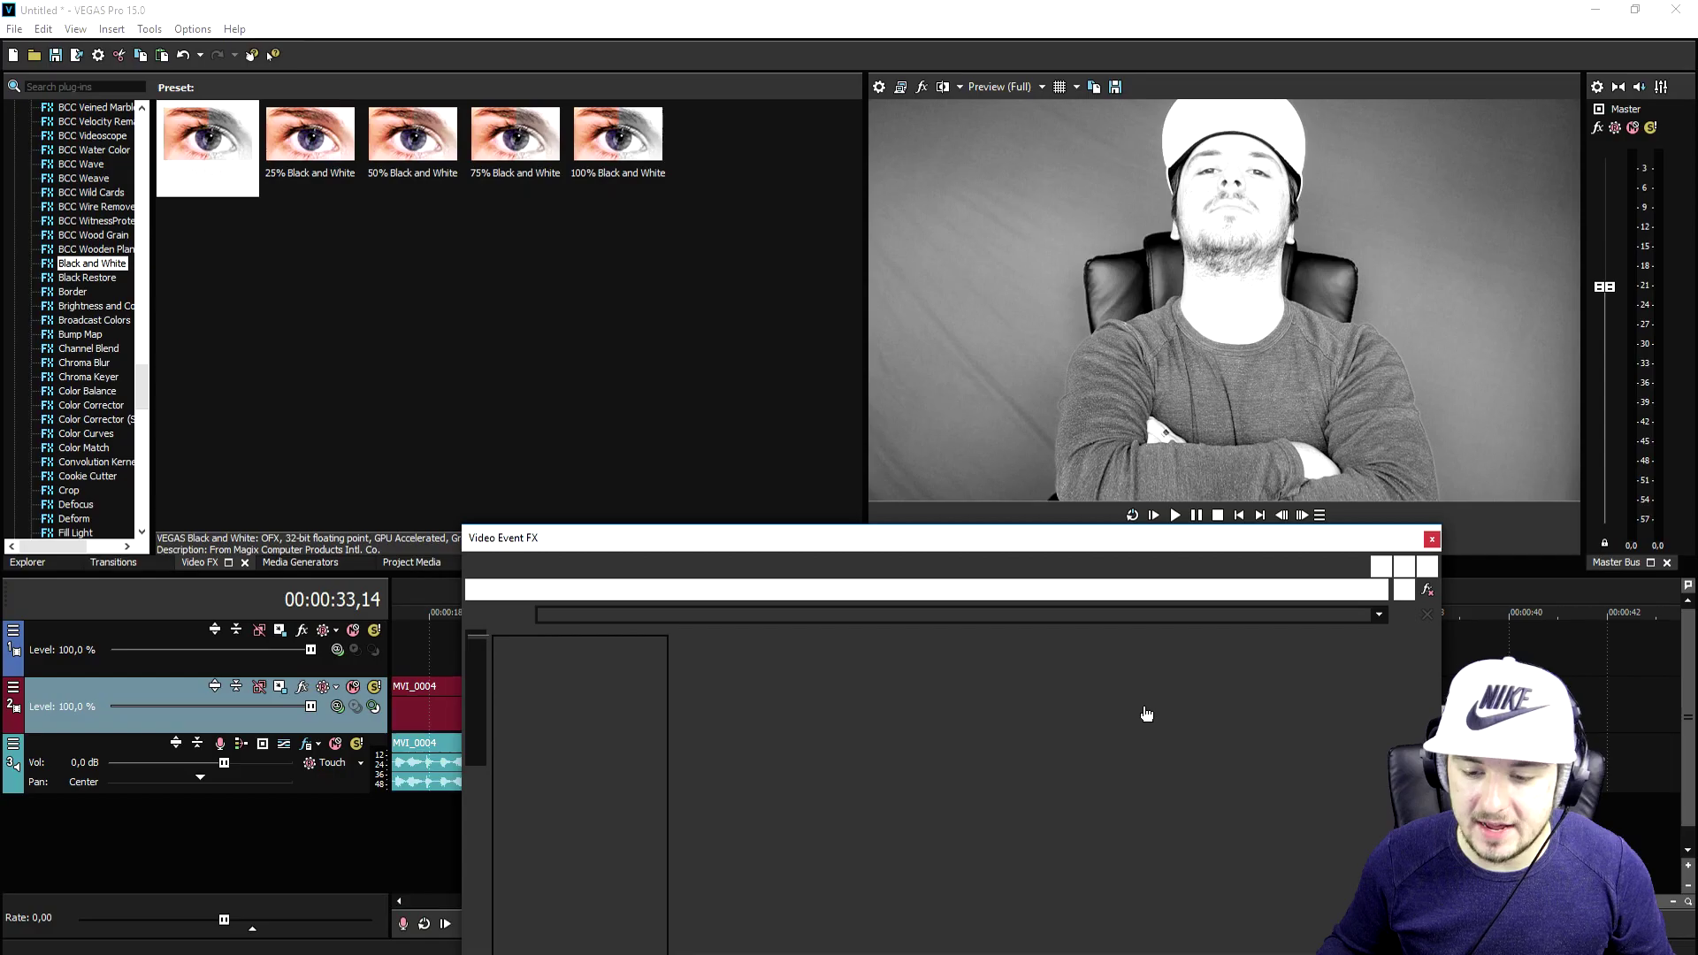
{"action": "left_click_drag", "start_coordinate": [1050, 534], "coordinate": [1027, 273]}
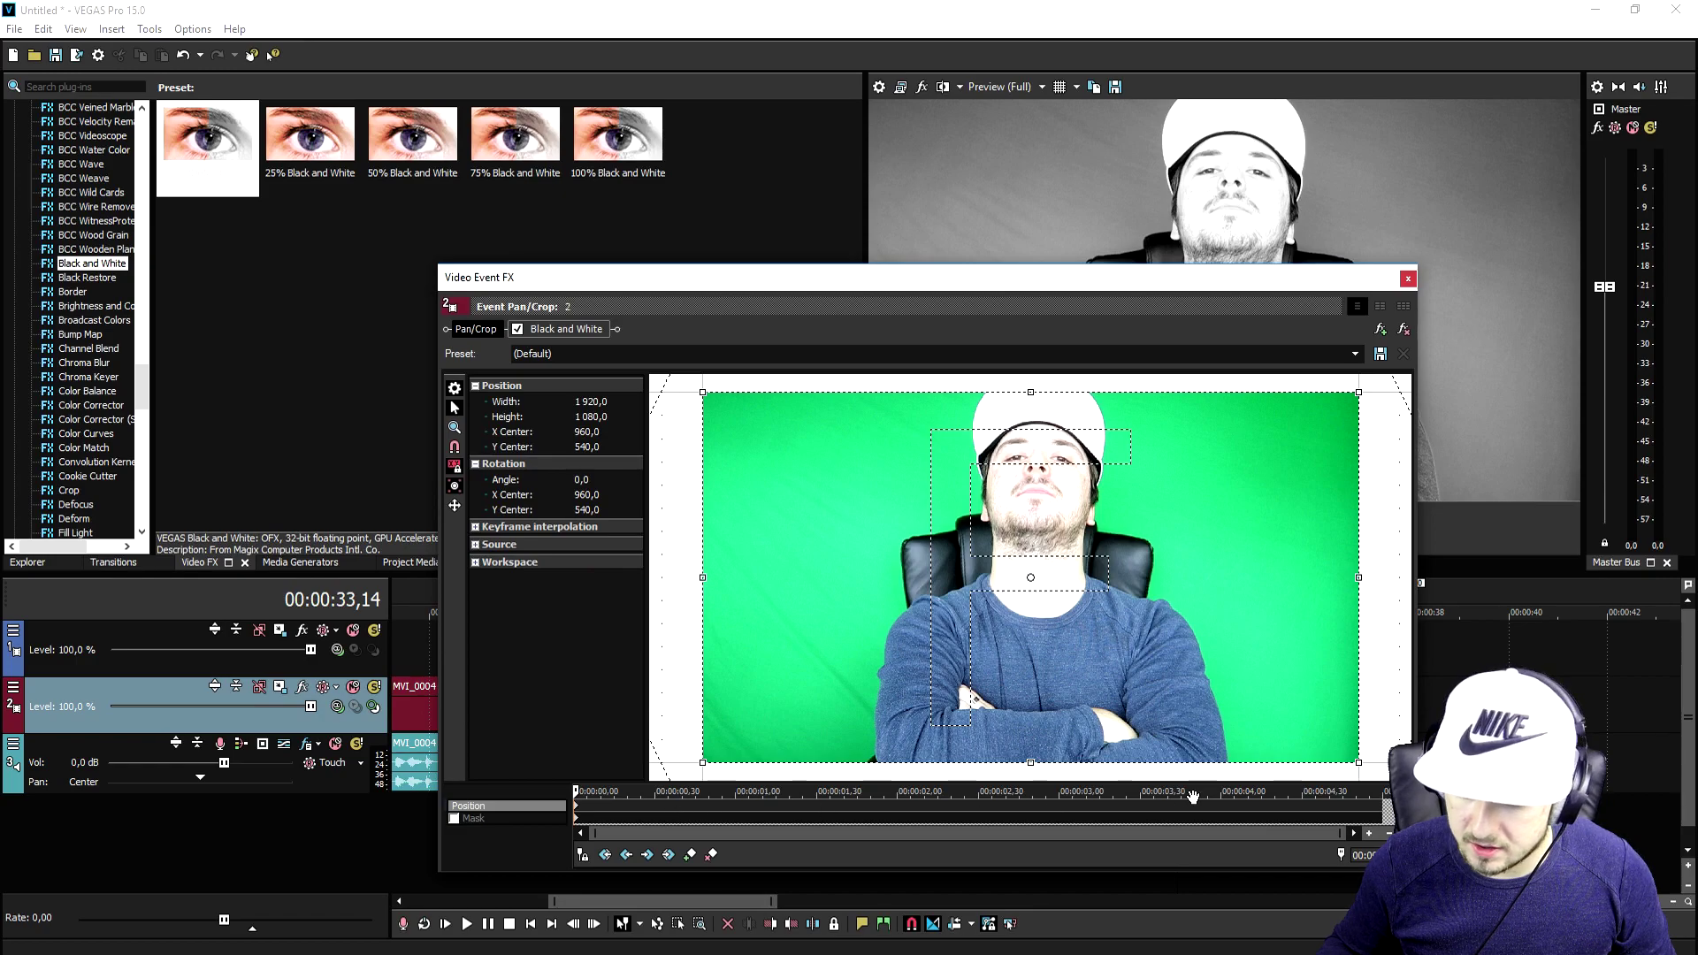
{"action": "left_click", "coordinate": [797, 805]}
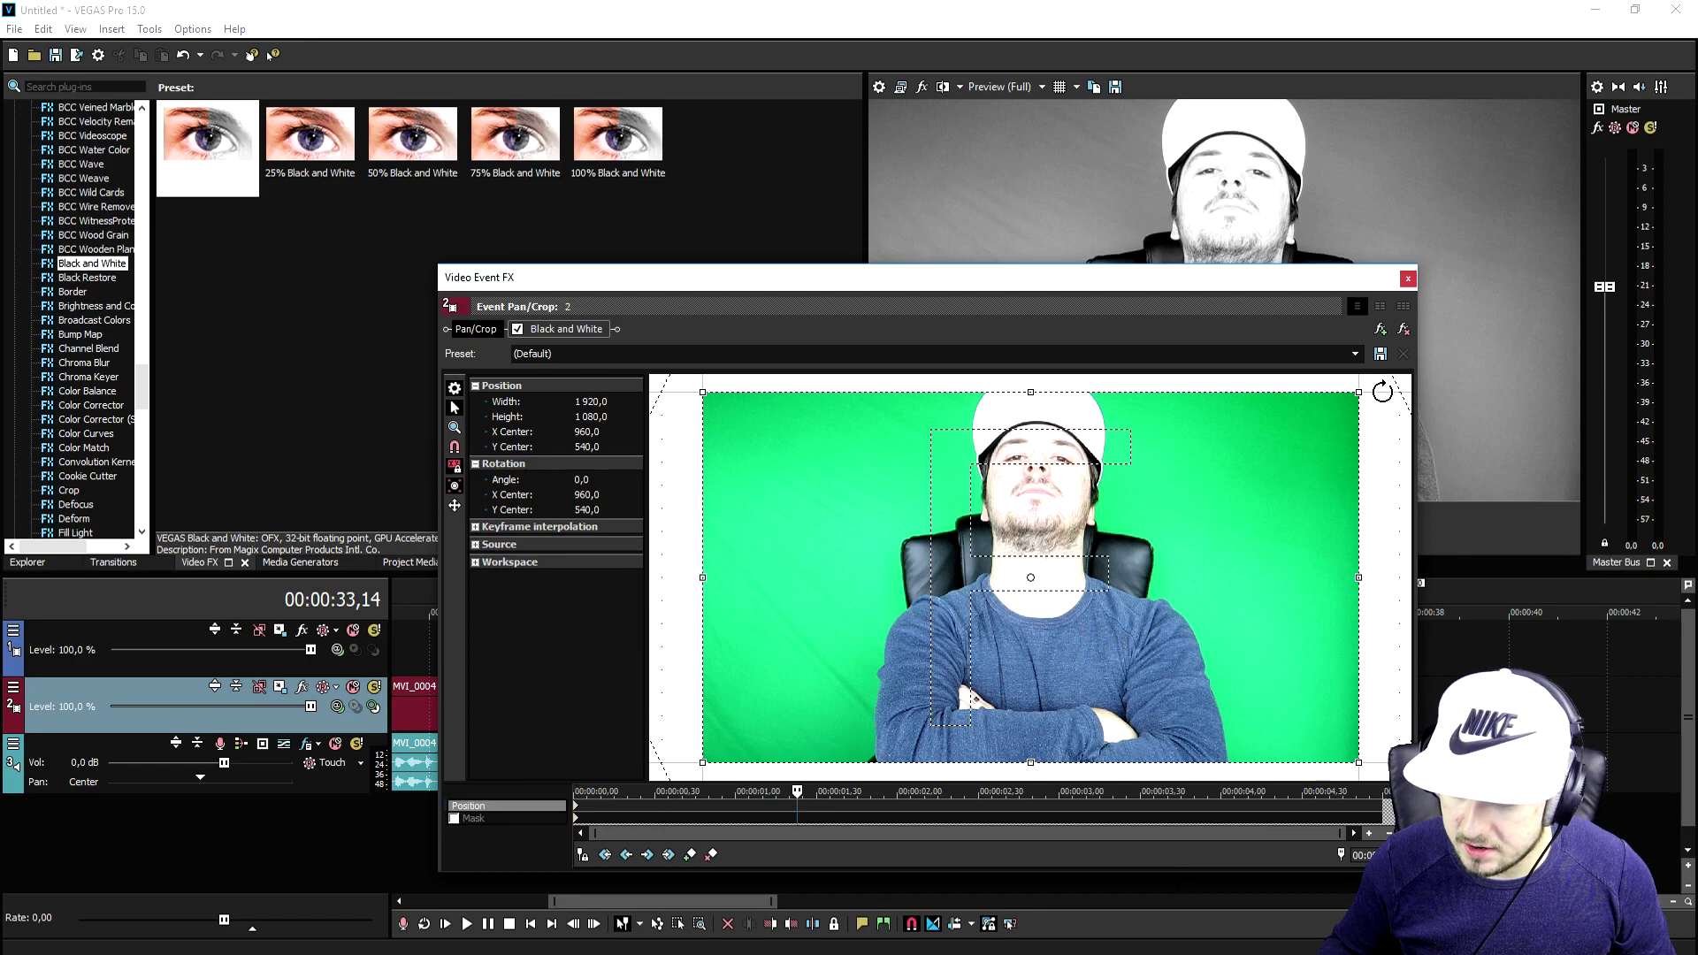
{"action": "left_click_drag", "start_coordinate": [1355, 389], "coordinate": [1208, 434]}
{"action": "left_click", "coordinate": [1407, 279]}
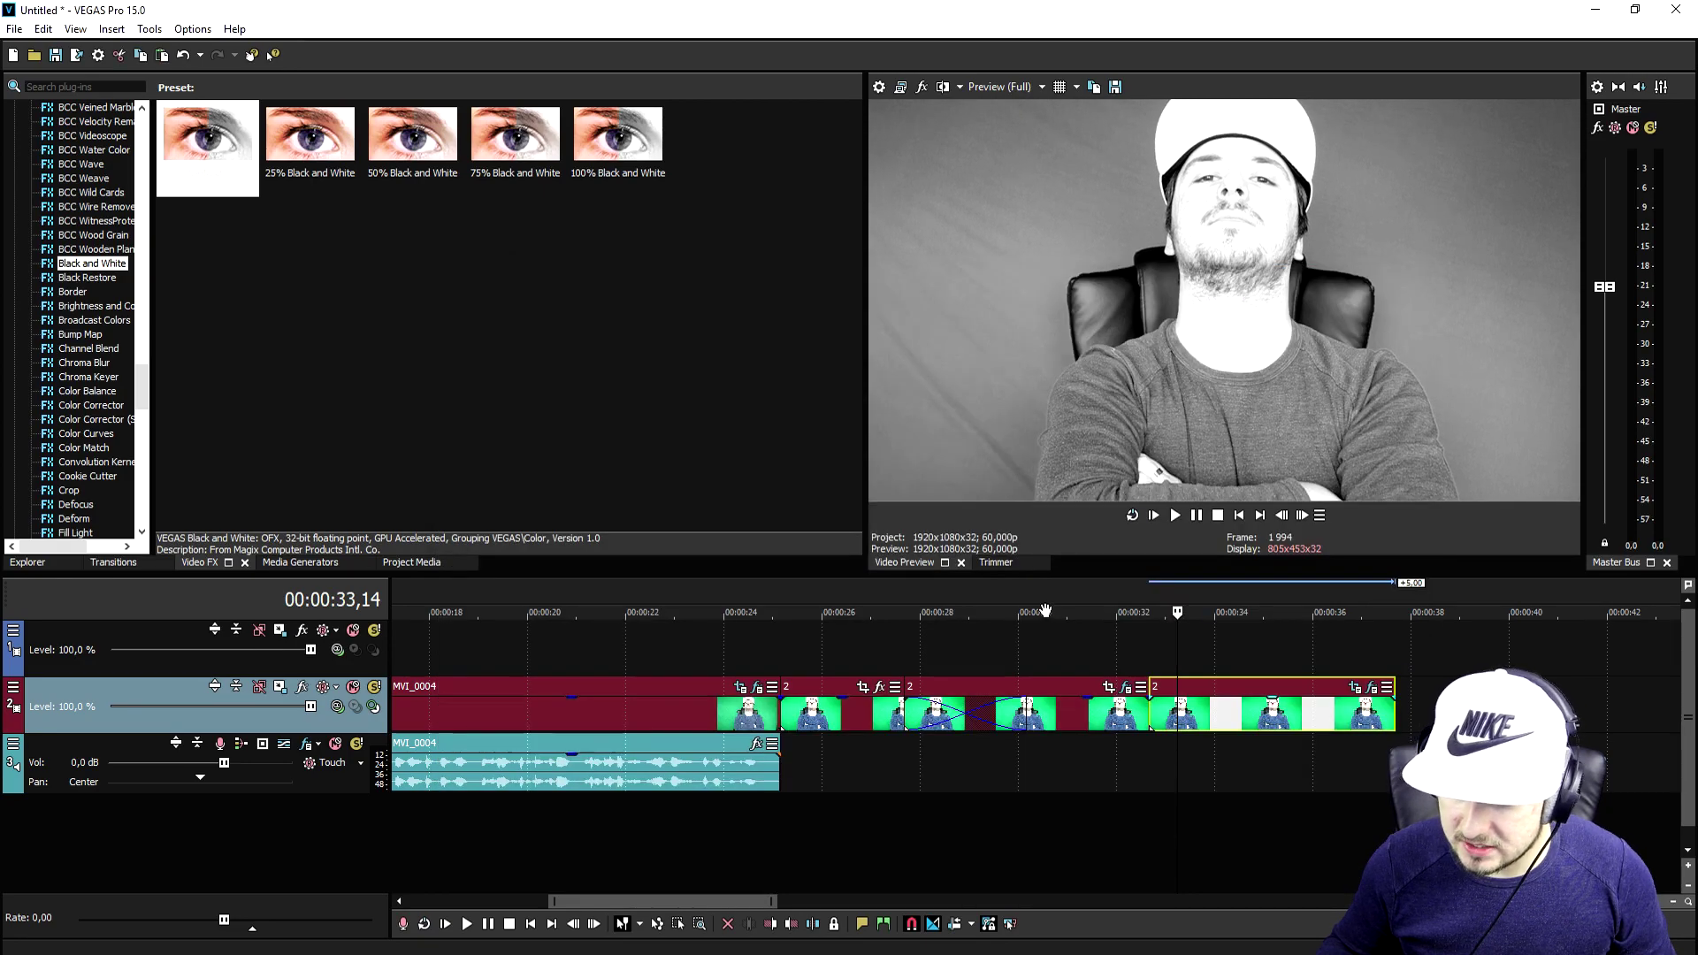
Position the pixel-sunglasses clip over the freeze frame and trim it about 1.35 seconds shorter.
{"action": "left_click", "coordinate": [745, 592]}
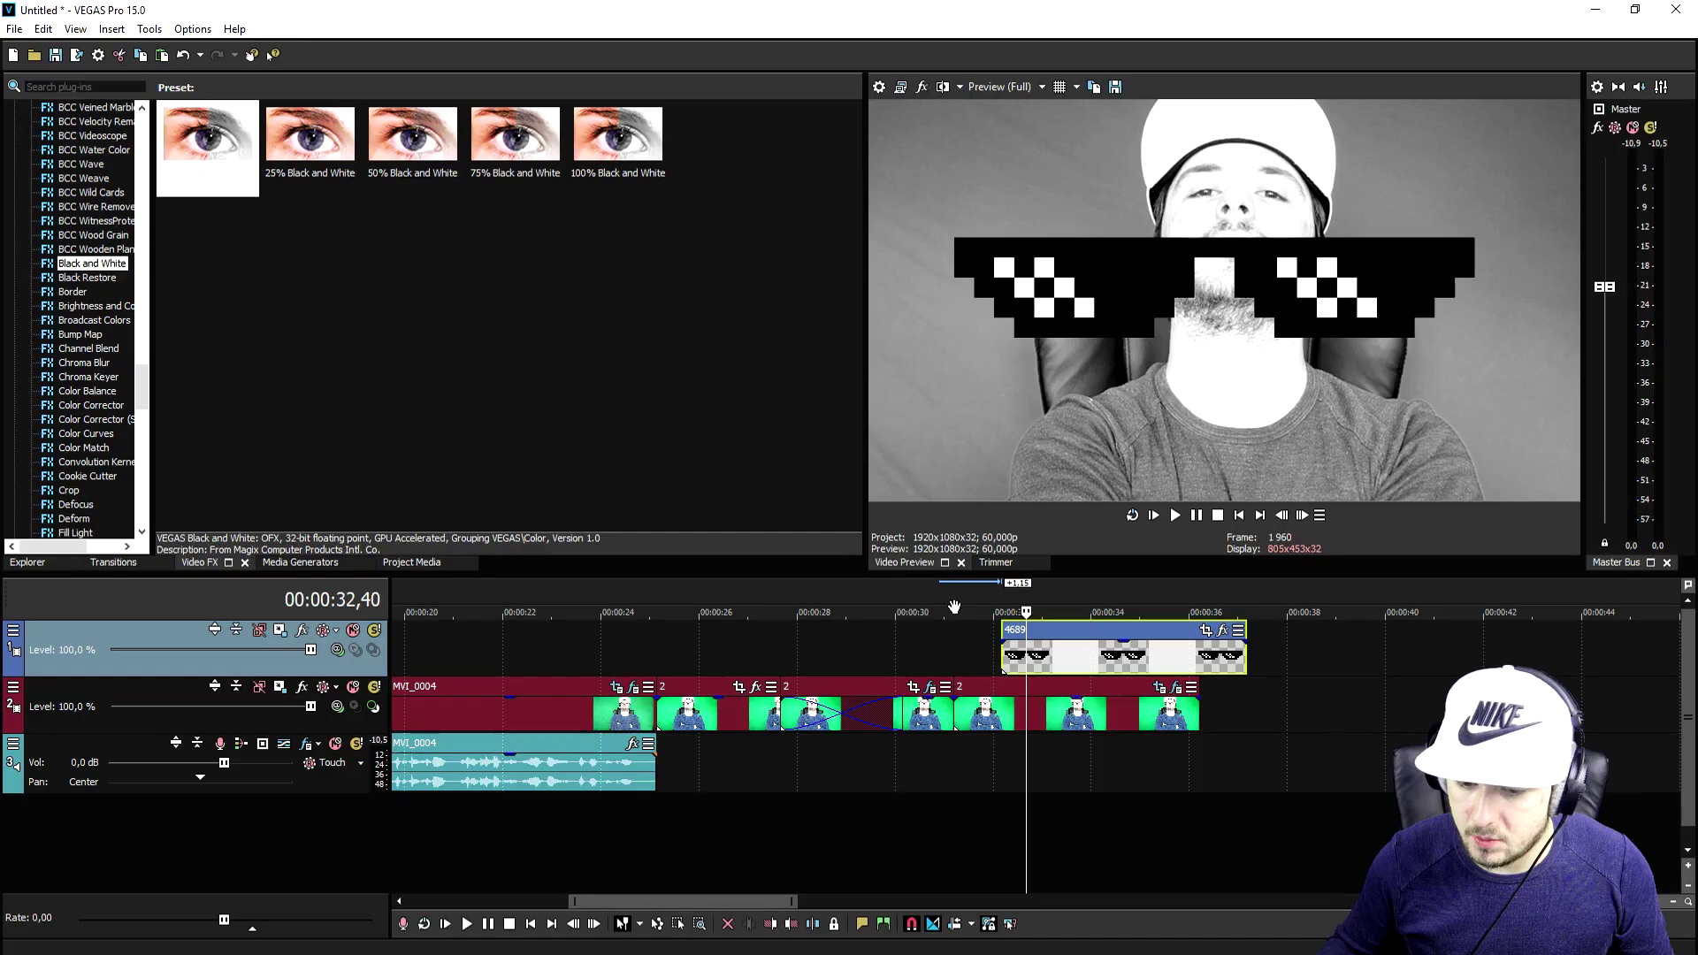
{"action": "key", "text": "space"}
{"action": "left_click_drag", "start_coordinate": [882, 655], "coordinate": [1092, 654]}
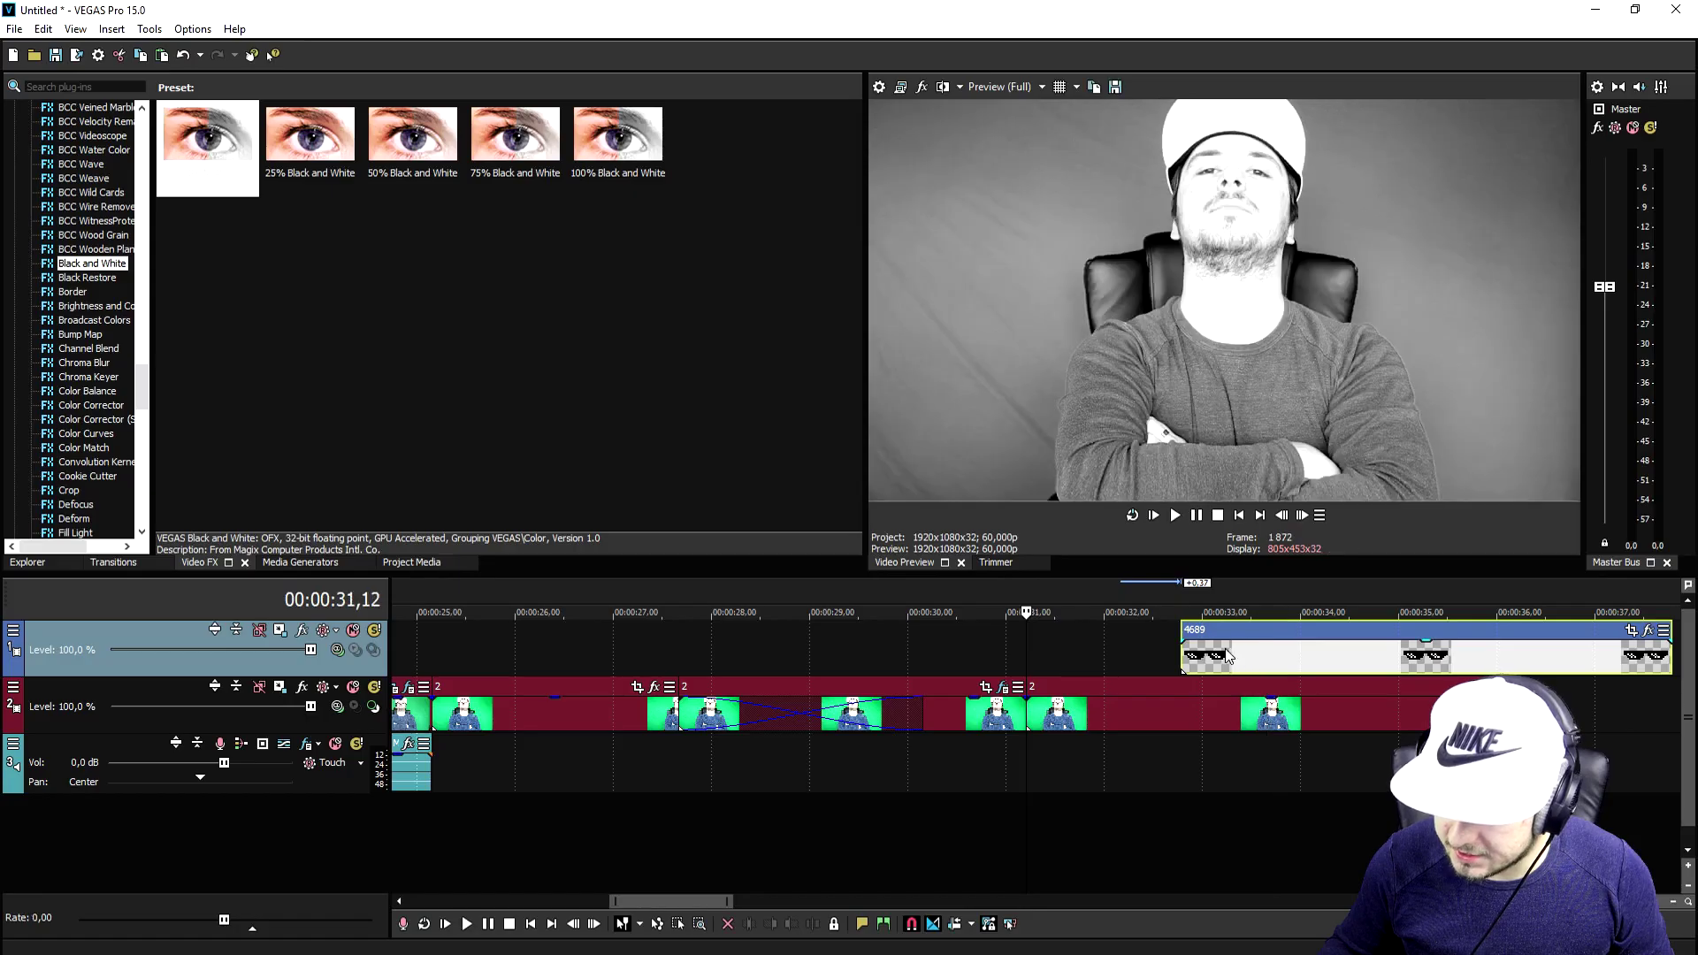
{"action": "left_click_drag", "start_coordinate": [1282, 658], "coordinate": [1113, 659]}
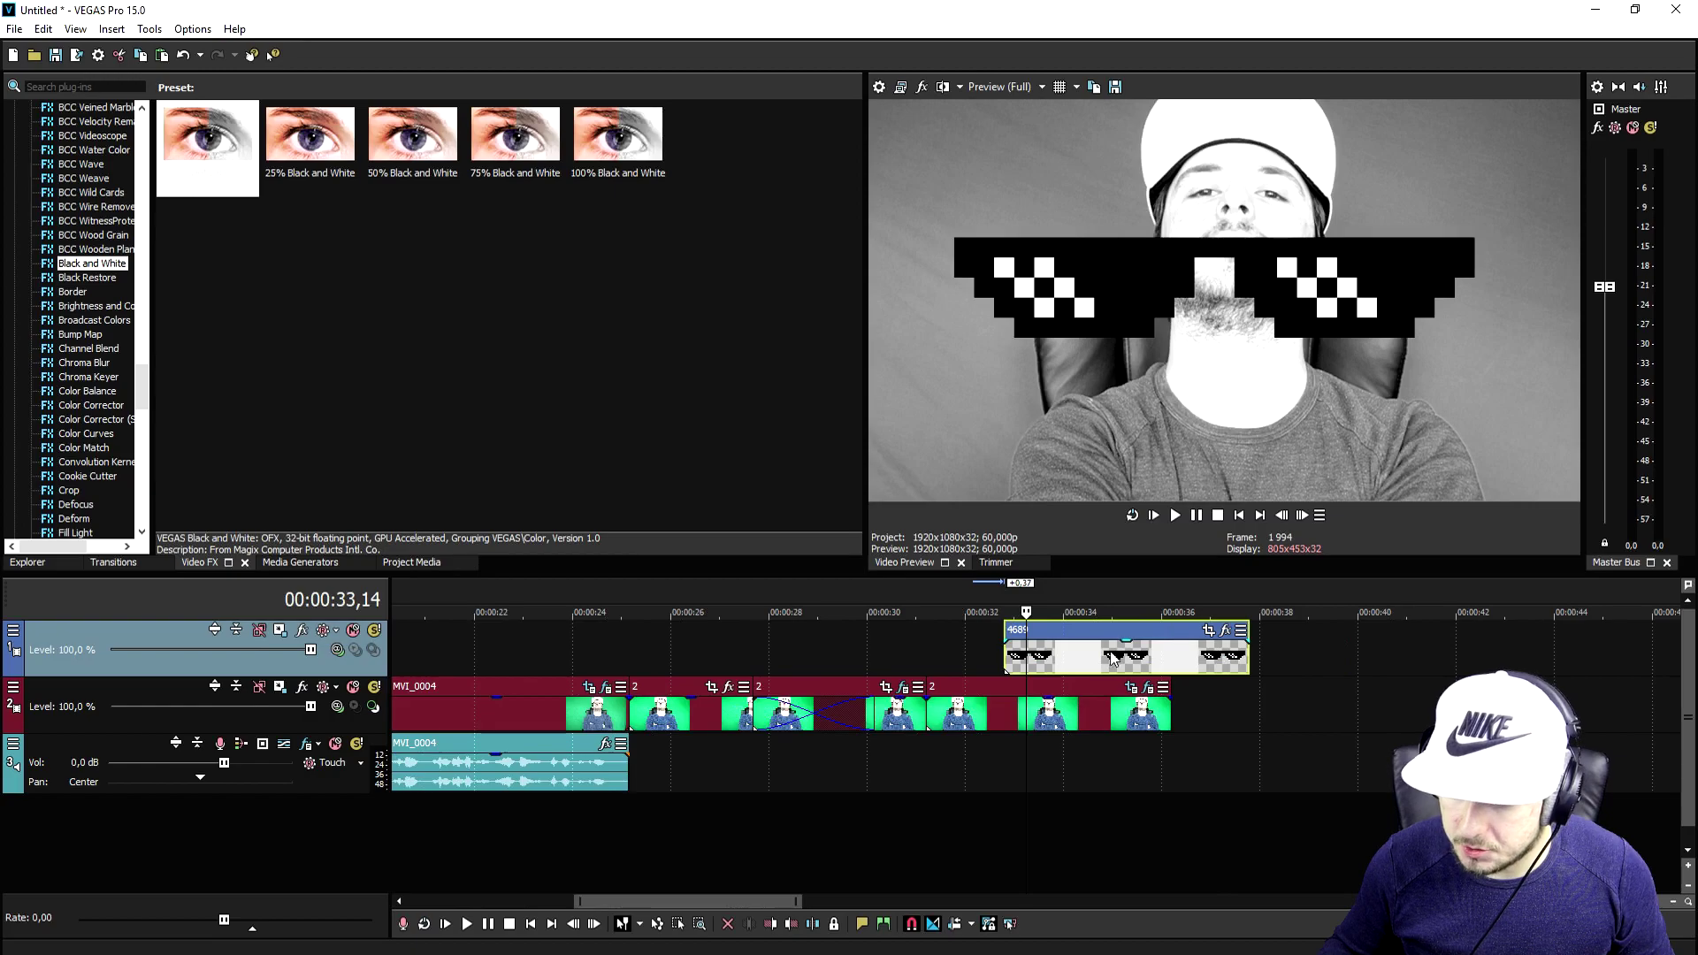
{"action": "left_click", "coordinate": [1248, 655]}
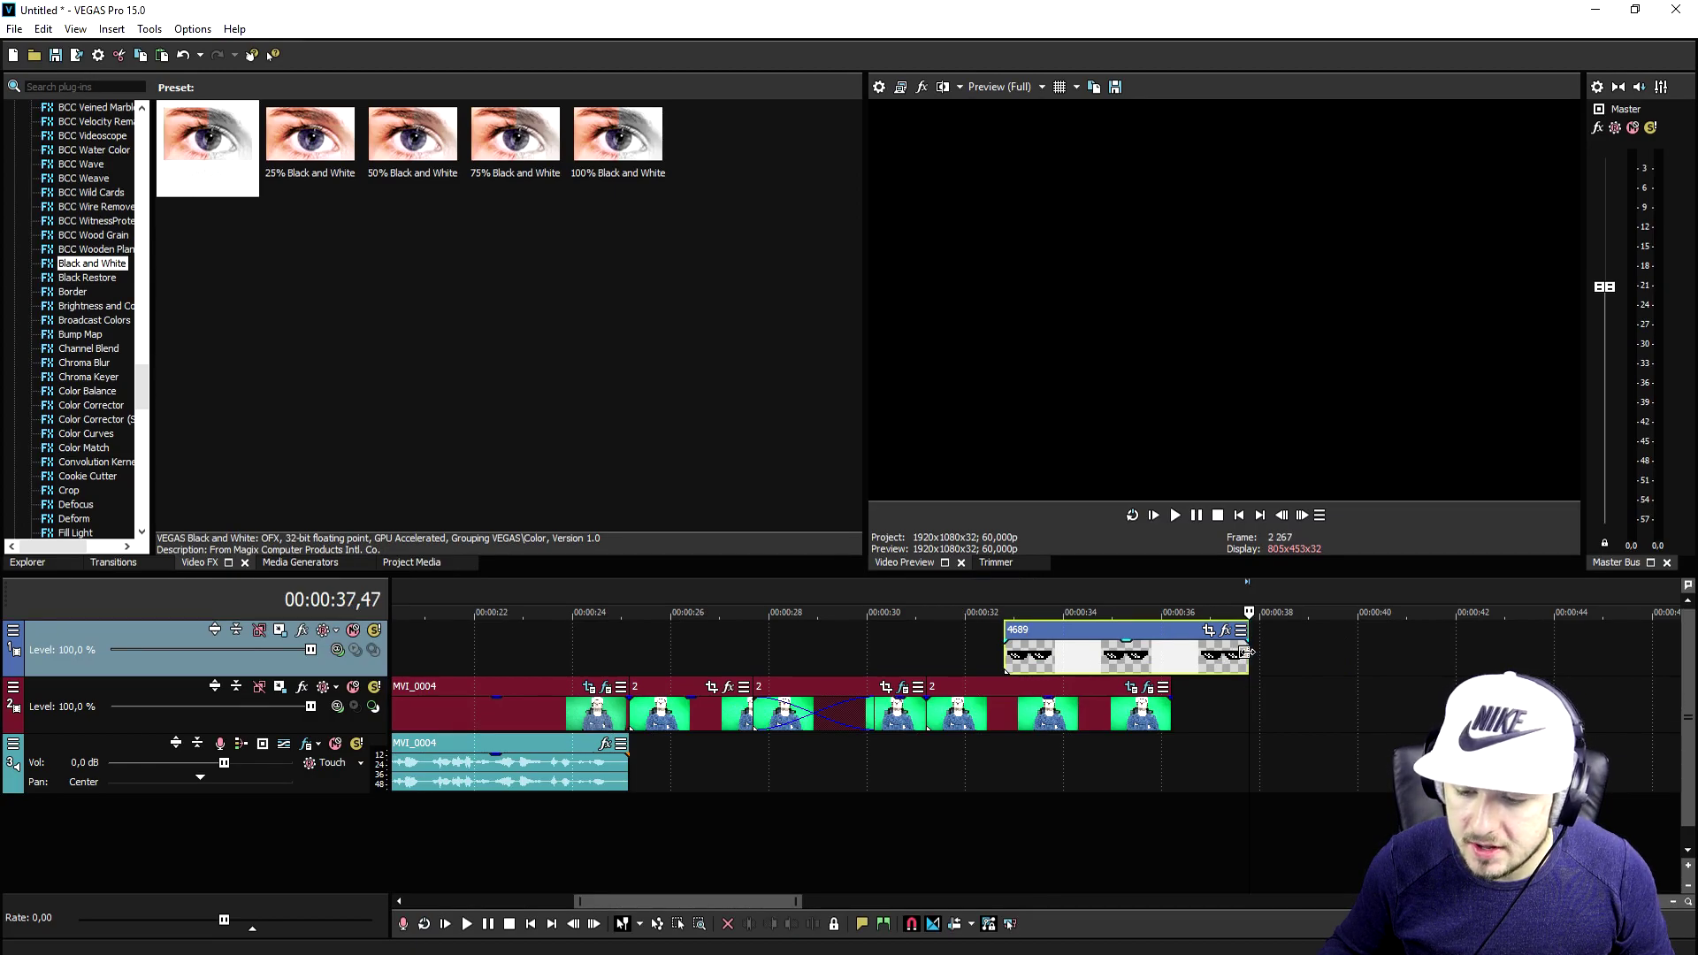
{"action": "left_click_drag", "start_coordinate": [1247, 652], "coordinate": [1169, 655]}
{"action": "left_click", "coordinate": [1065, 659]}
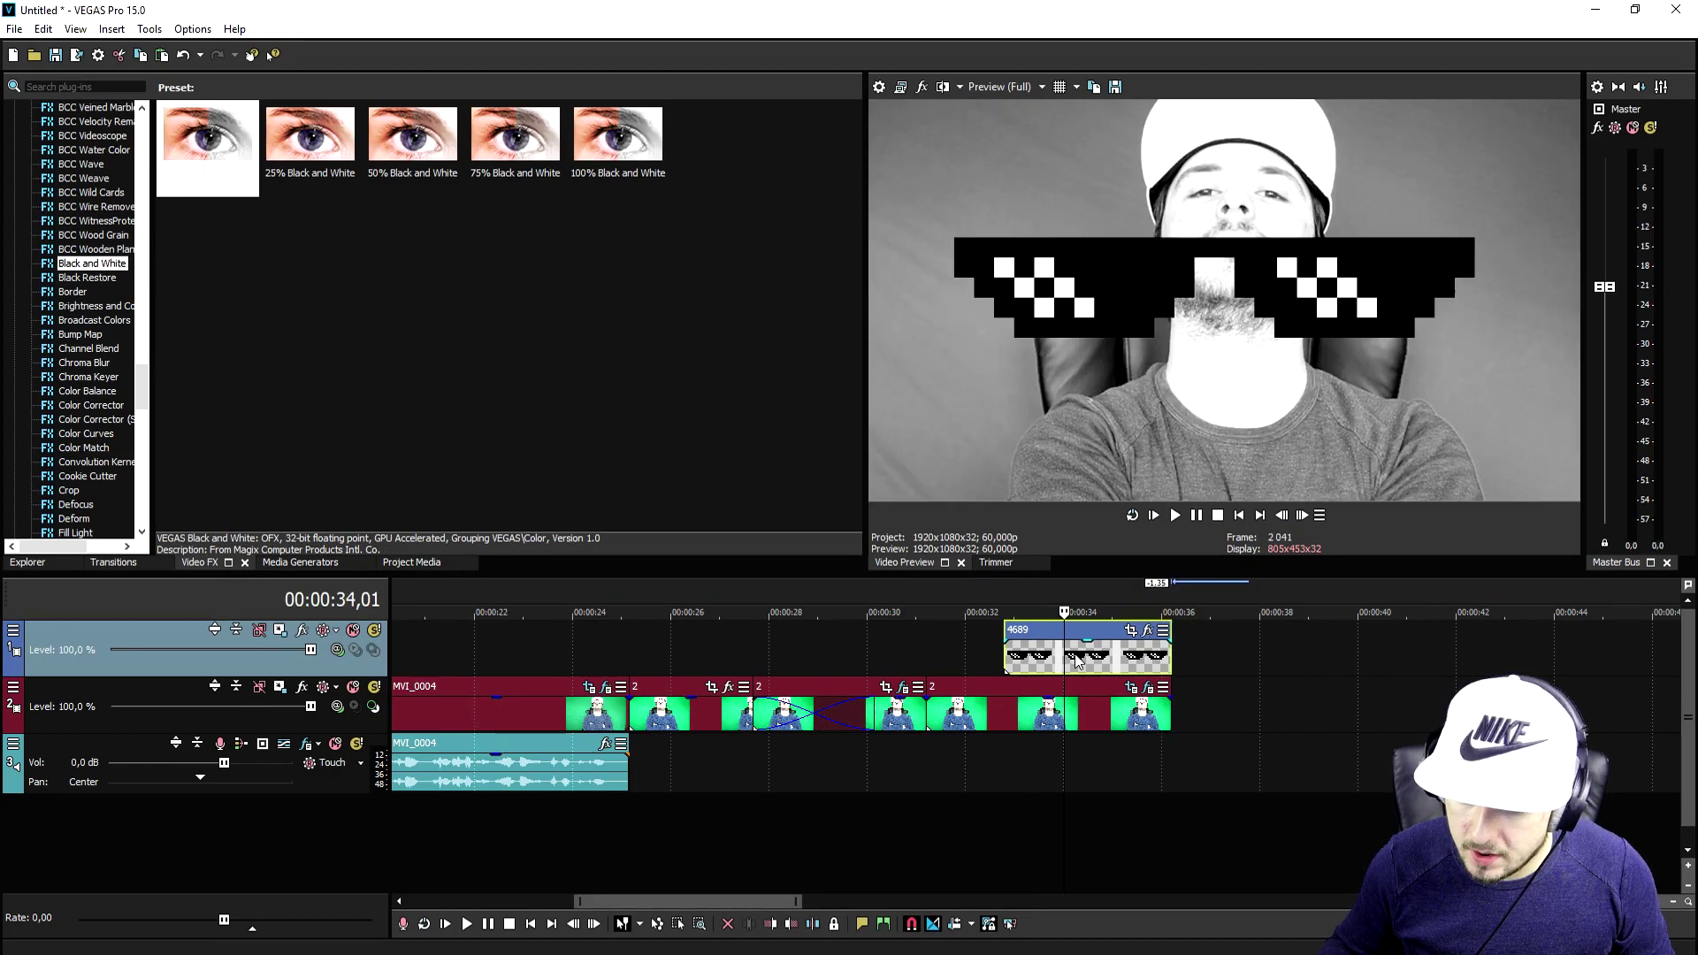
In Event Pan/Crop, resize and reposition the sunglasses to fit over the presenter's face.
{"action": "left_click", "coordinate": [1132, 631]}
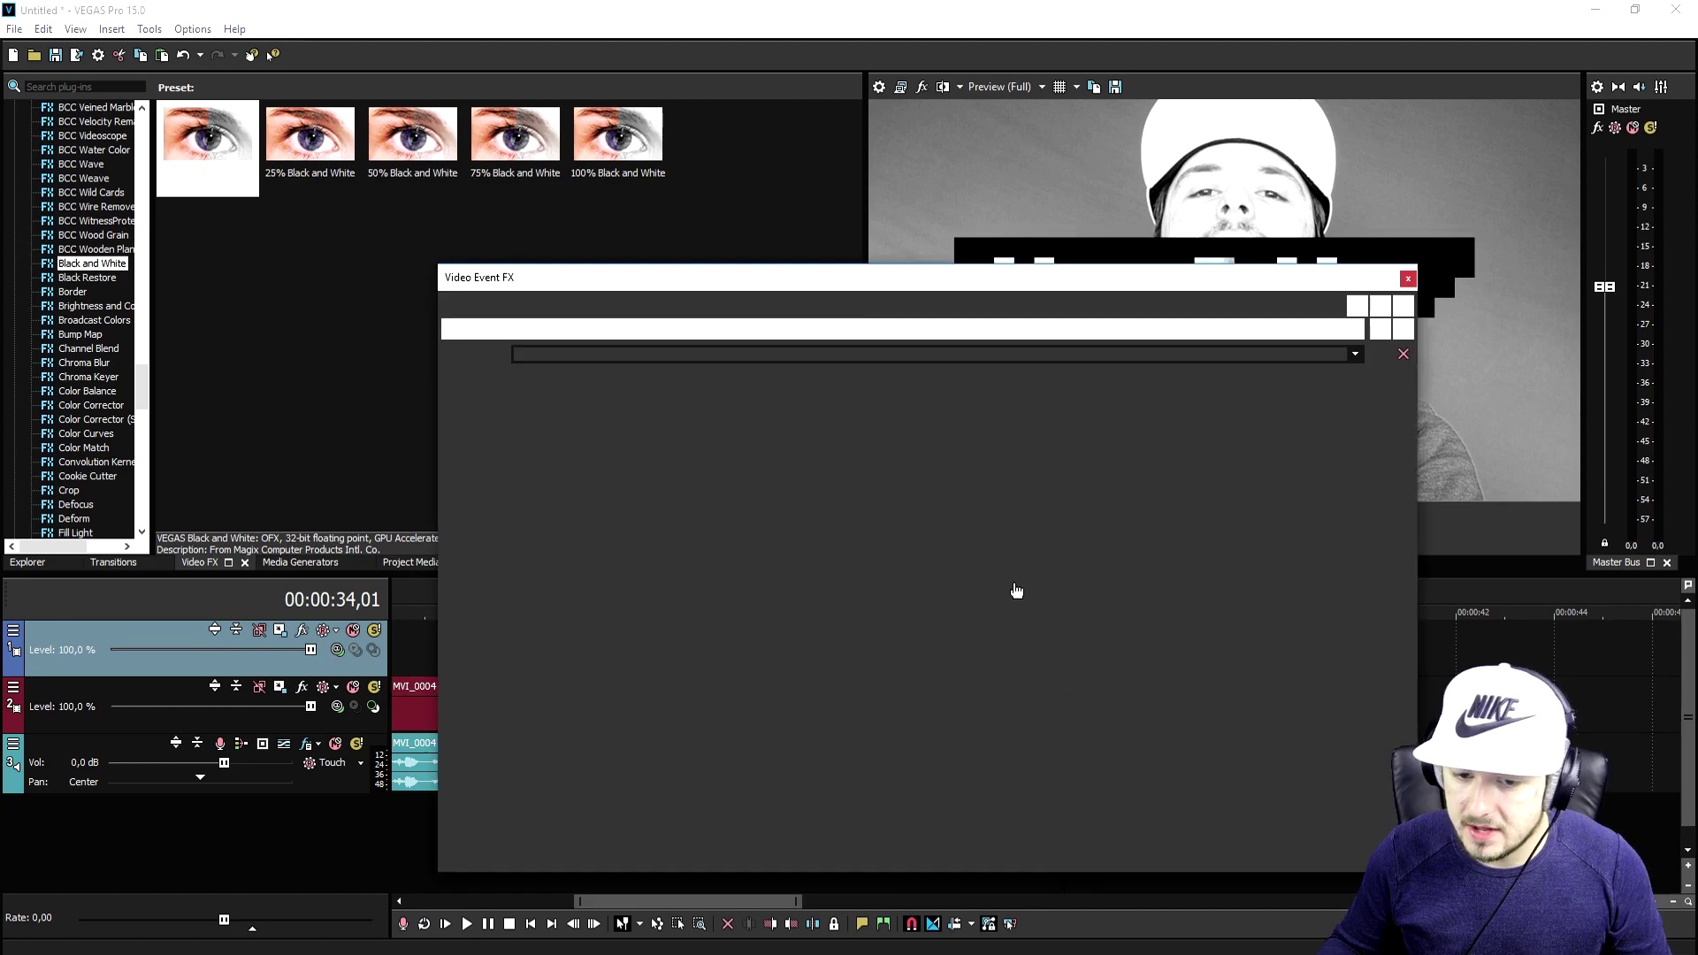
{"action": "left_click_drag", "start_coordinate": [873, 280], "coordinate": [954, 492]}
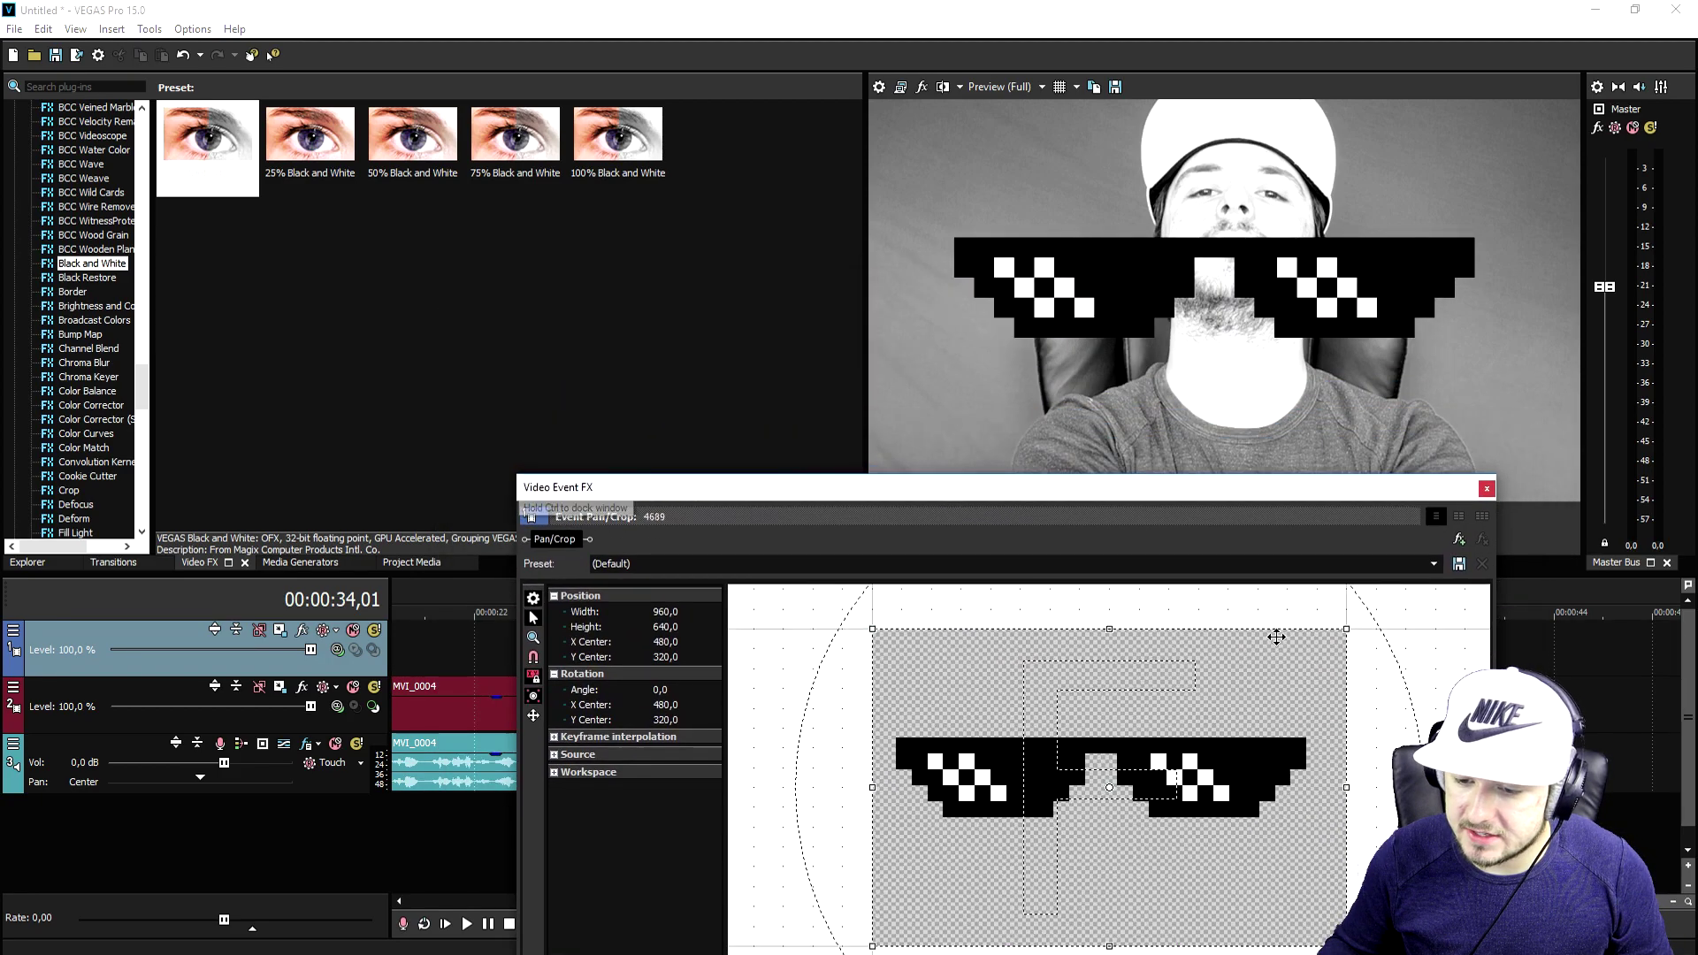
{"action": "left_click_drag", "start_coordinate": [1245, 692], "coordinate": [1270, 678]}
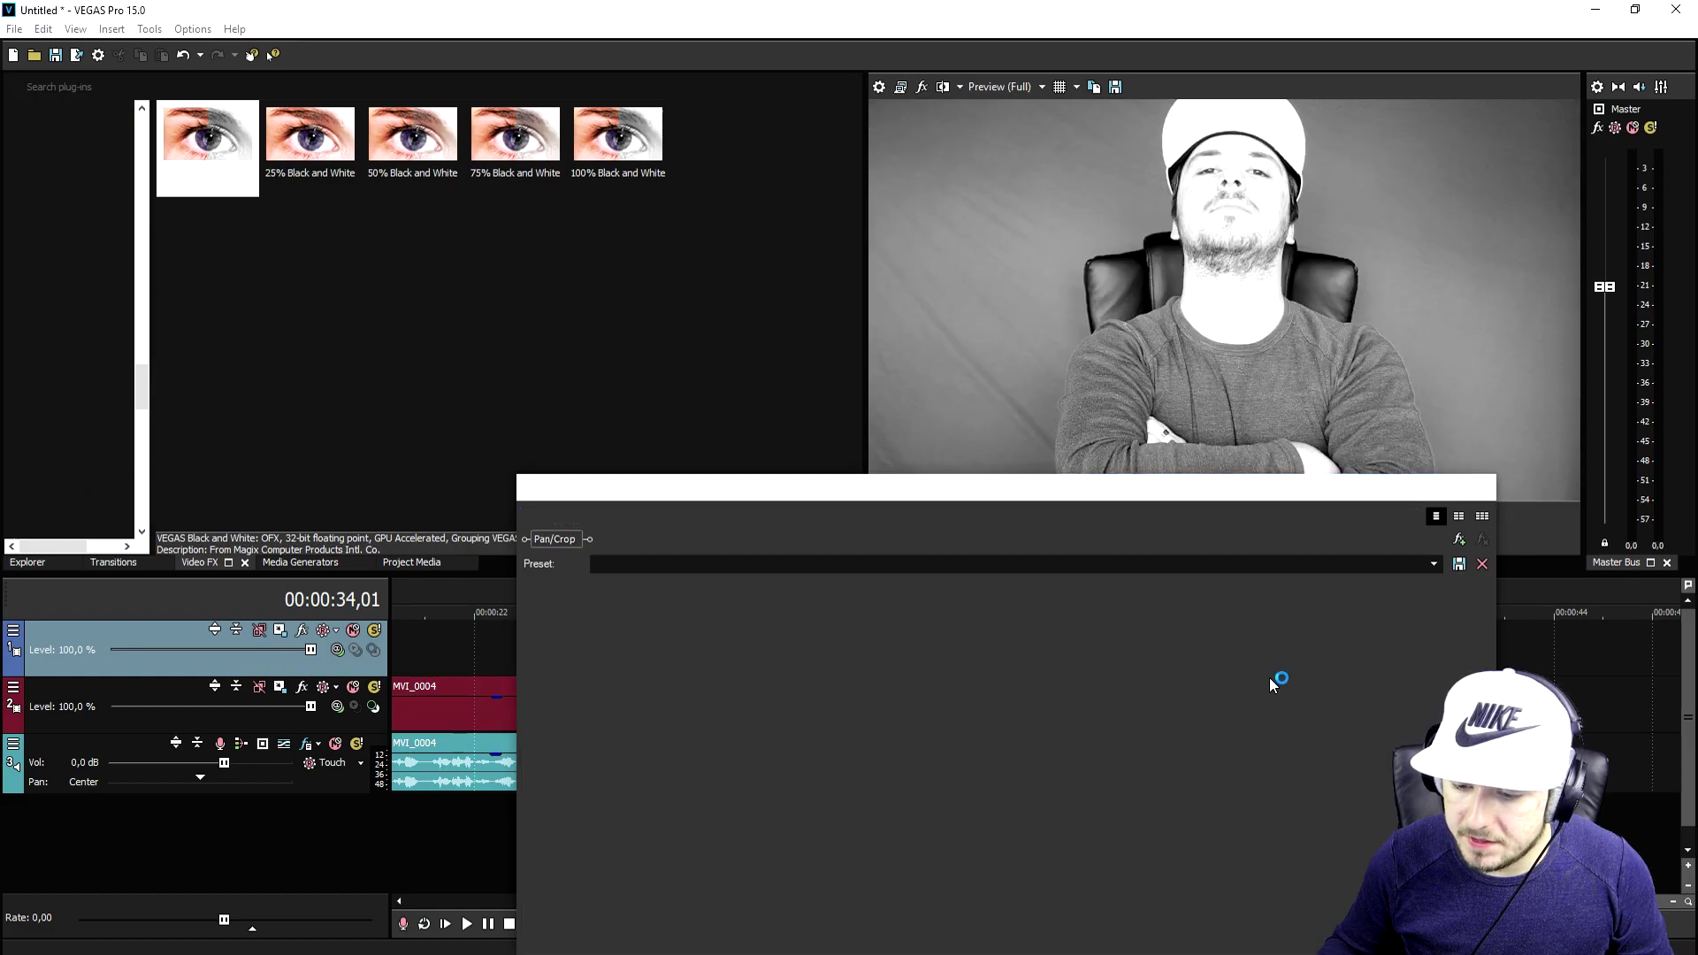
{"action": "left_click_drag", "start_coordinate": [1319, 652], "coordinate": [1562, 546]}
{"action": "left_click_drag", "start_coordinate": [1379, 607], "coordinate": [1433, 571]}
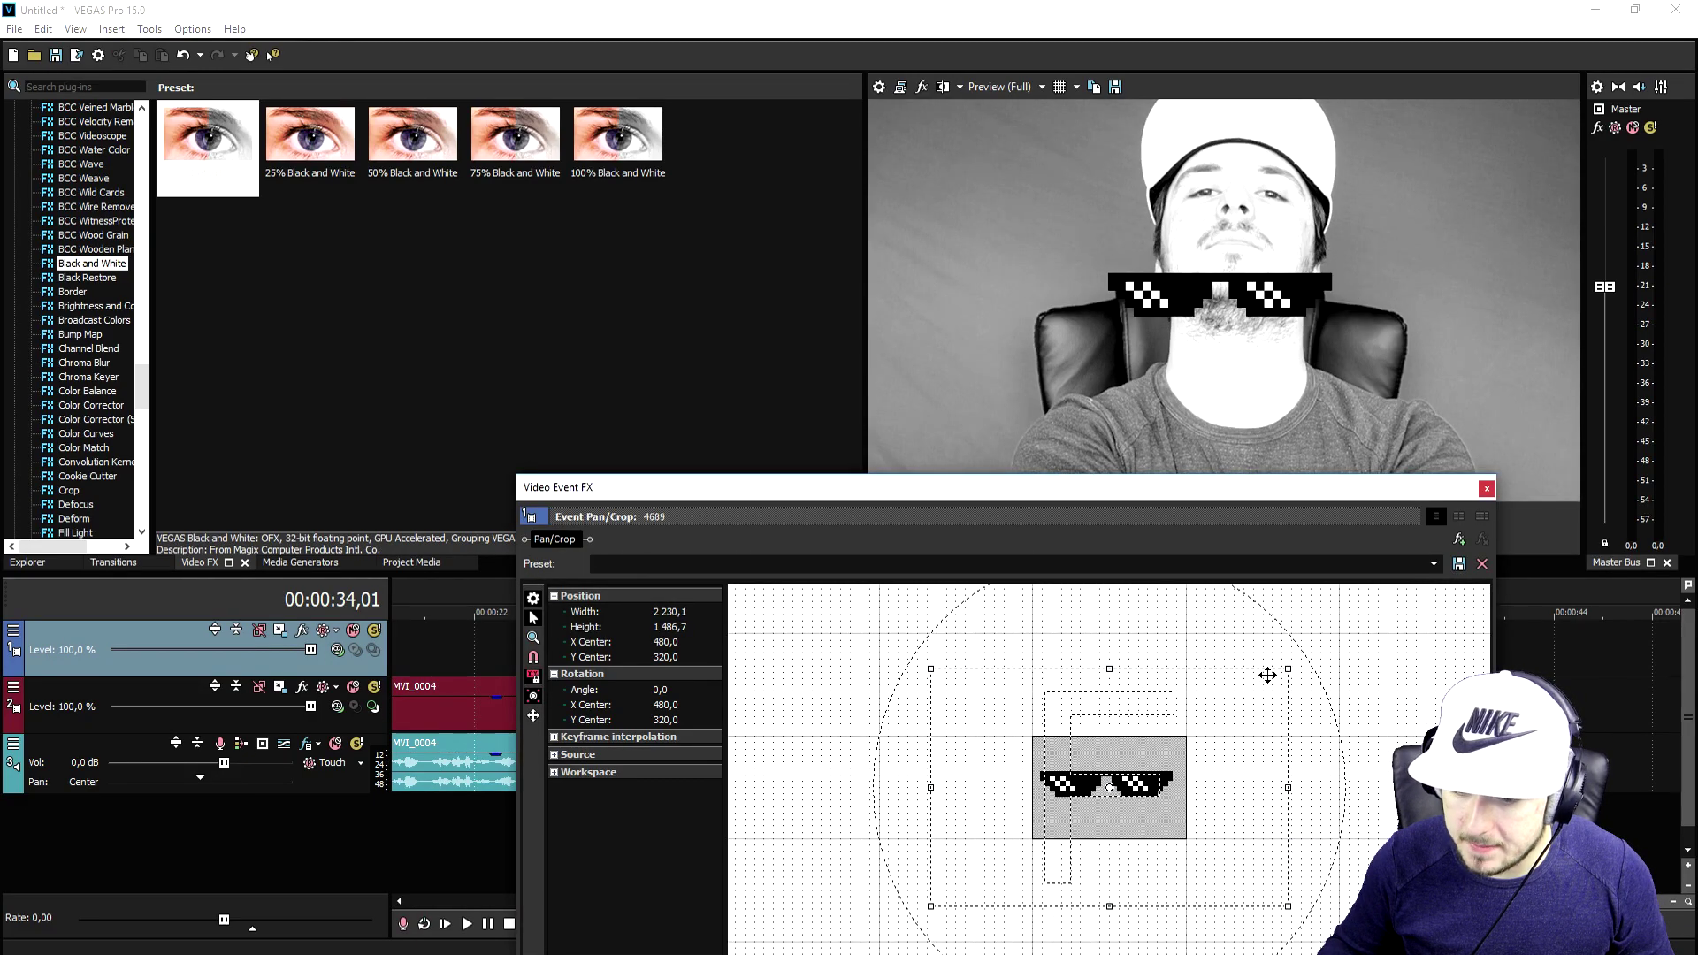
{"action": "left_click_drag", "start_coordinate": [1311, 661], "coordinate": [1362, 630]}
{"action": "left_click_drag", "start_coordinate": [1156, 739], "coordinate": [1145, 805]}
{"action": "left_click_drag", "start_coordinate": [1341, 686], "coordinate": [1240, 743]}
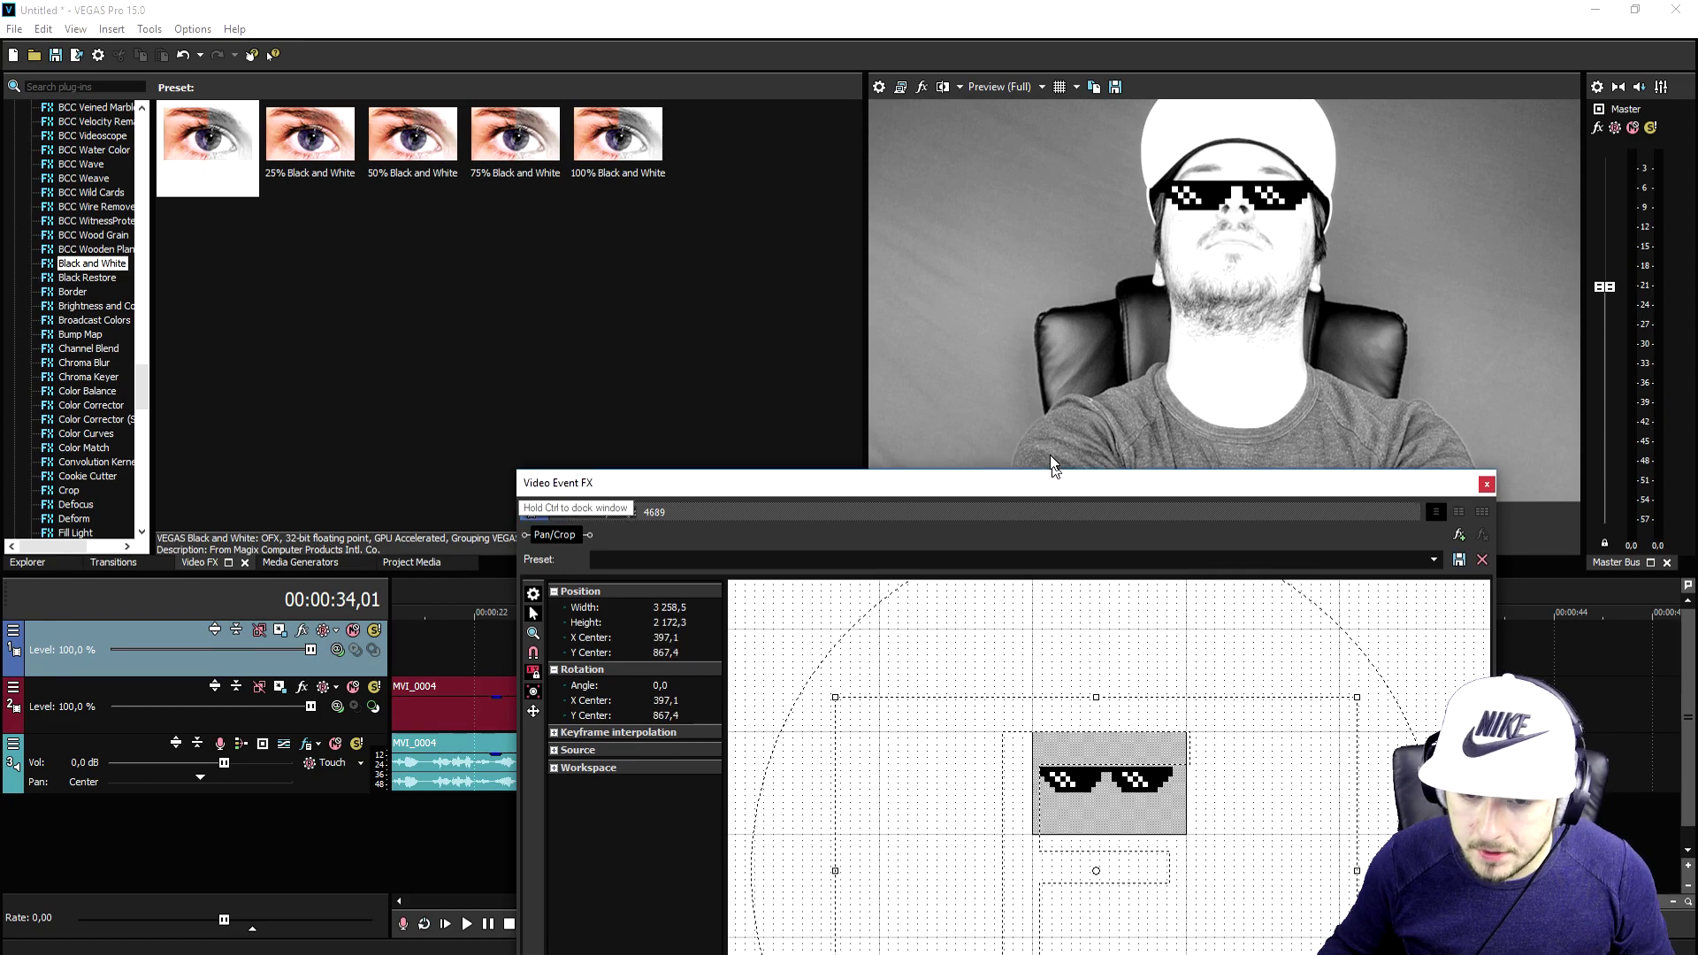
Move the position keyframe later and shift the sunglasses framing to Y Center 1 055,4.
{"action": "left_click_drag", "start_coordinate": [1055, 486], "coordinate": [830, 155]}
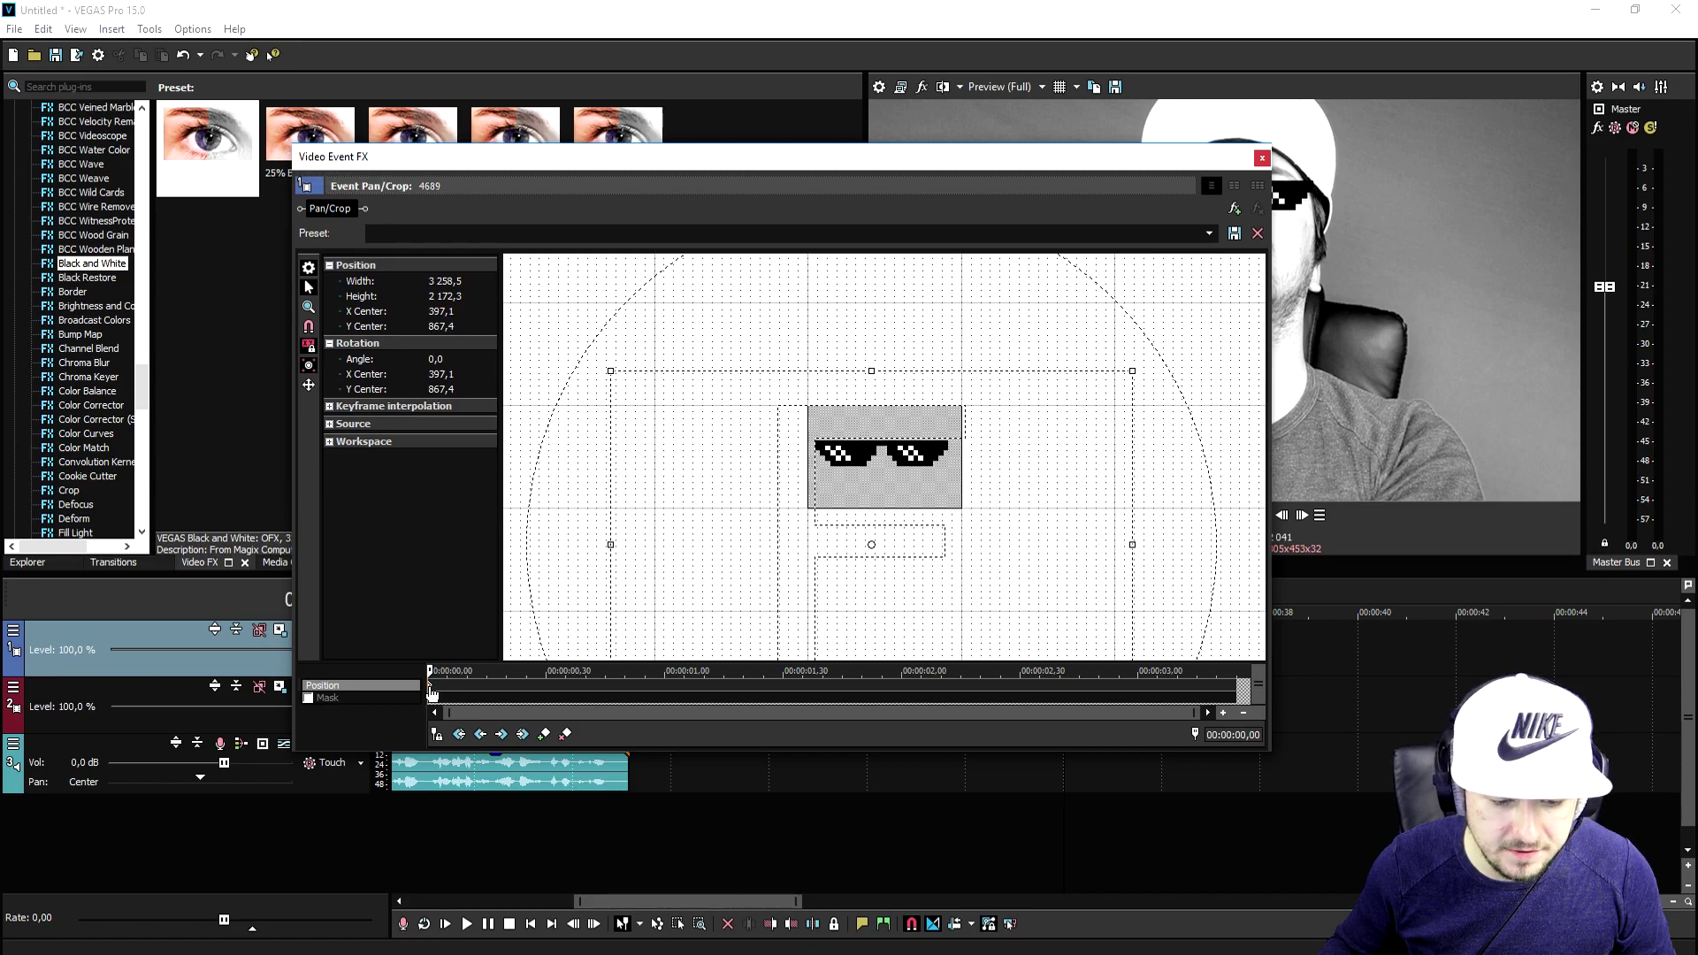
{"action": "left_click_drag", "start_coordinate": [527, 695], "coordinate": [596, 693]}
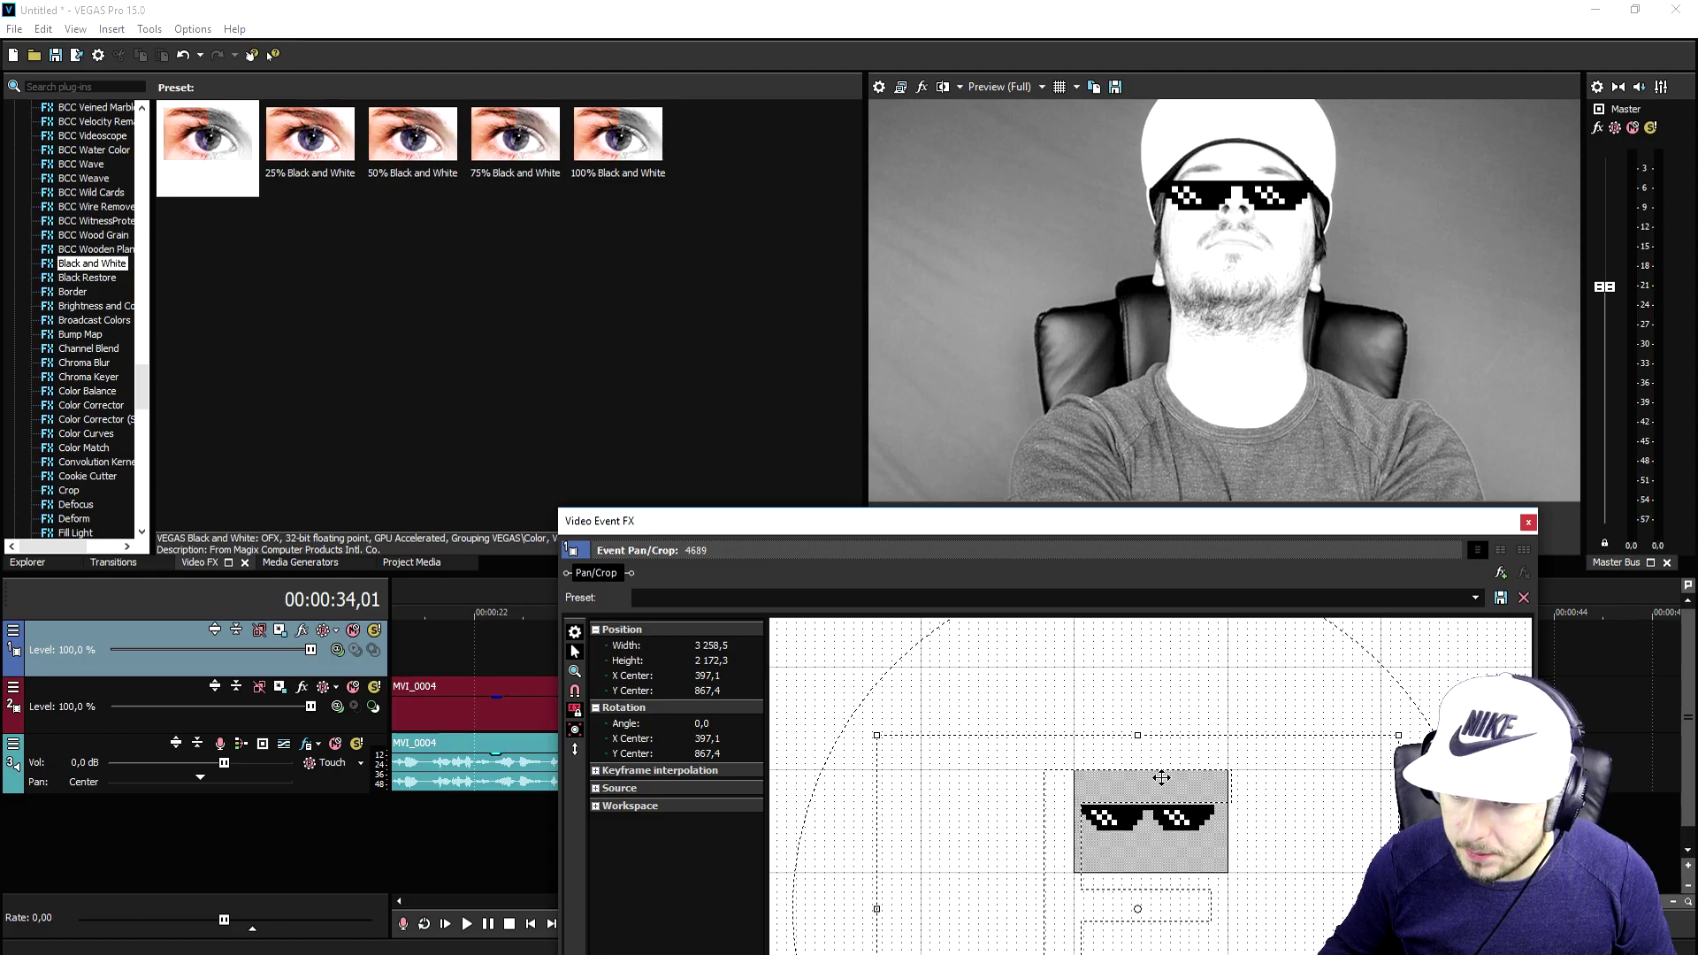
{"action": "left_click_drag", "start_coordinate": [1162, 776], "coordinate": [1169, 919]}
{"action": "left_click_drag", "start_coordinate": [1075, 538], "coordinate": [1072, 766]}
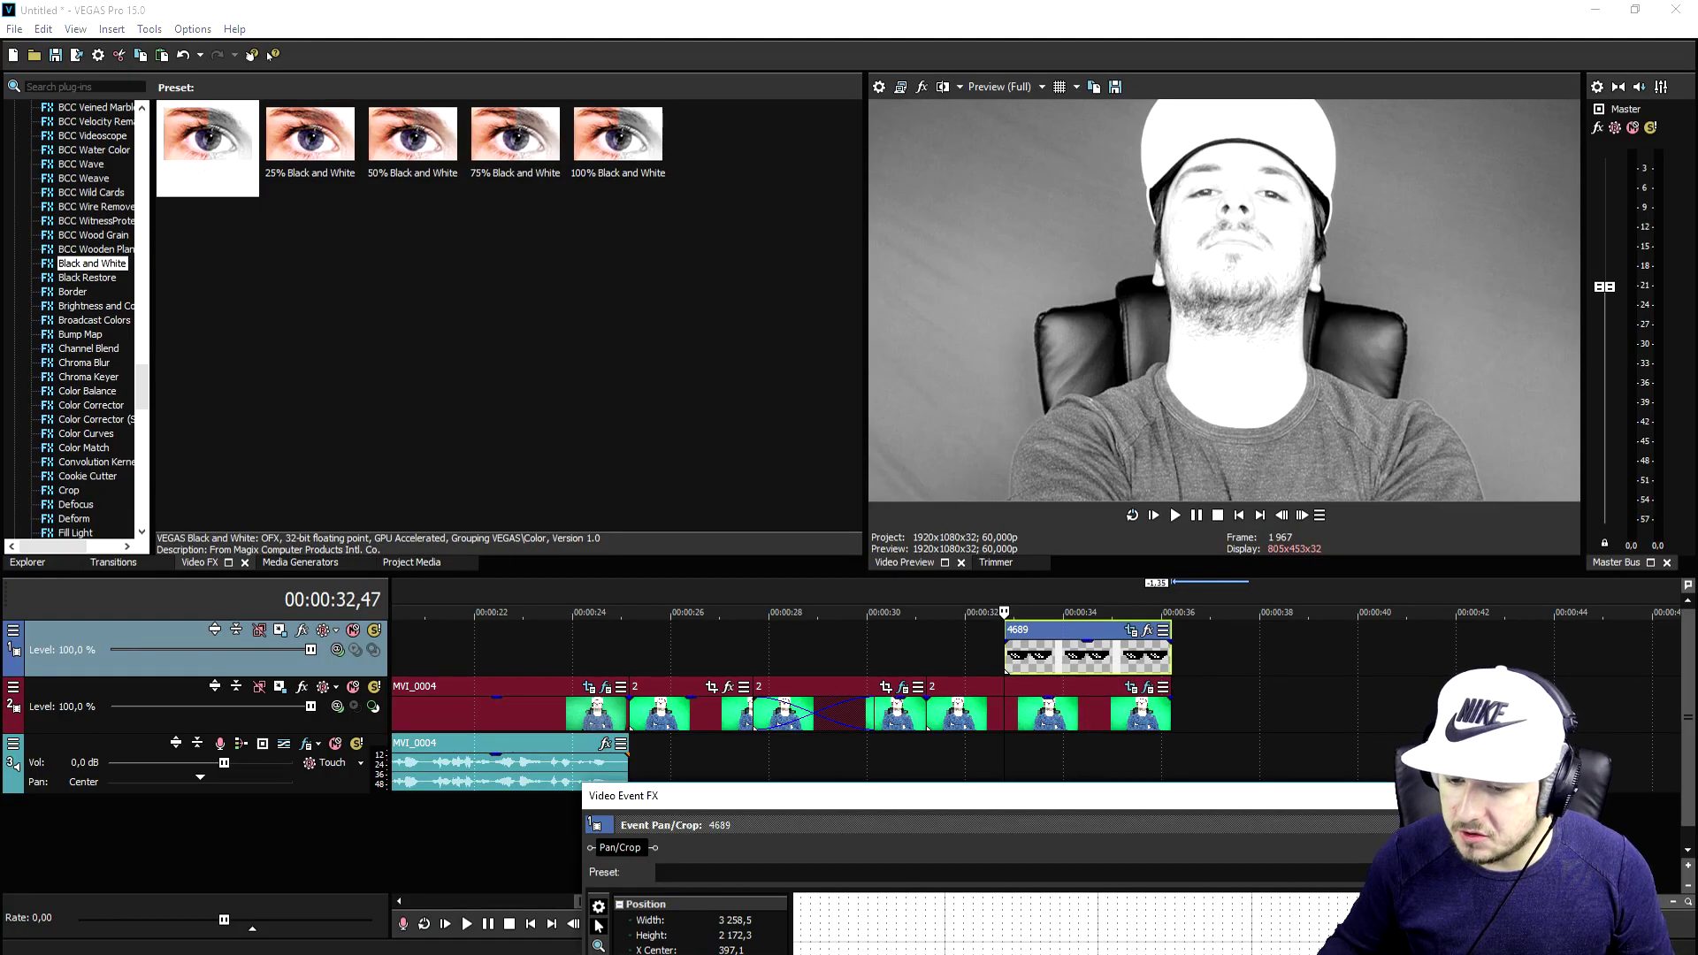
{"action": "key", "text": "space"}
{"action": "scroll", "coordinate": [1084, 628], "scroll_direction": "up", "scroll_amount": 2}
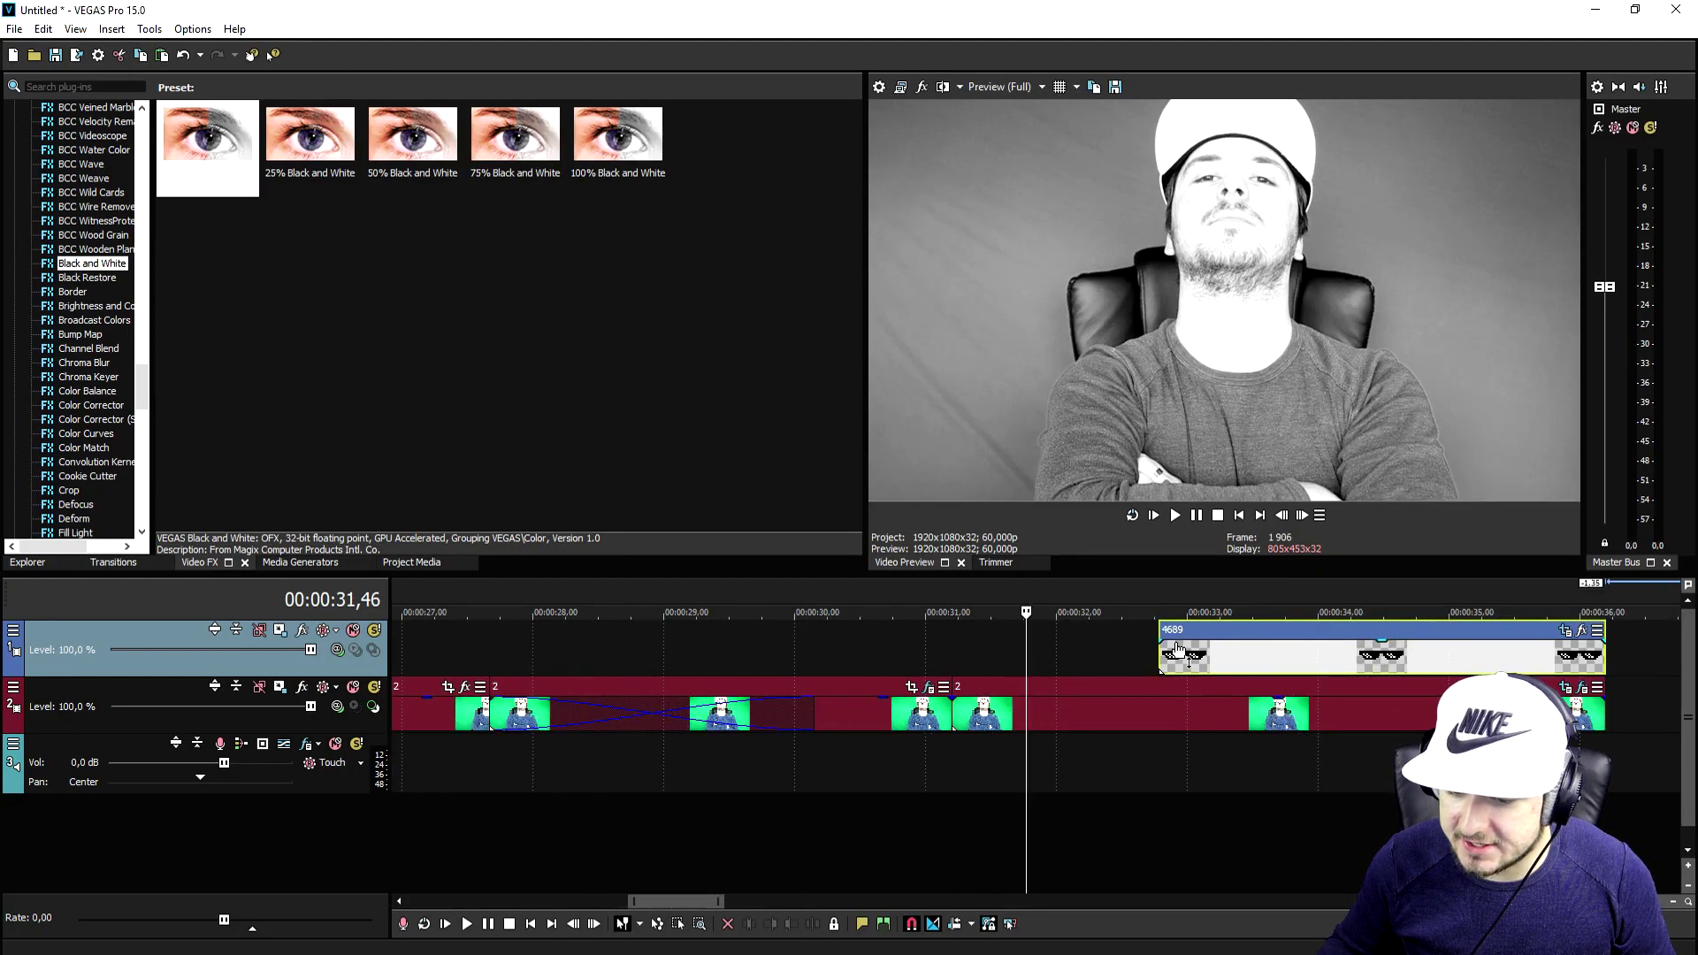
{"action": "scroll", "coordinate": [1195, 667], "scroll_direction": "down", "scroll_amount": 1}
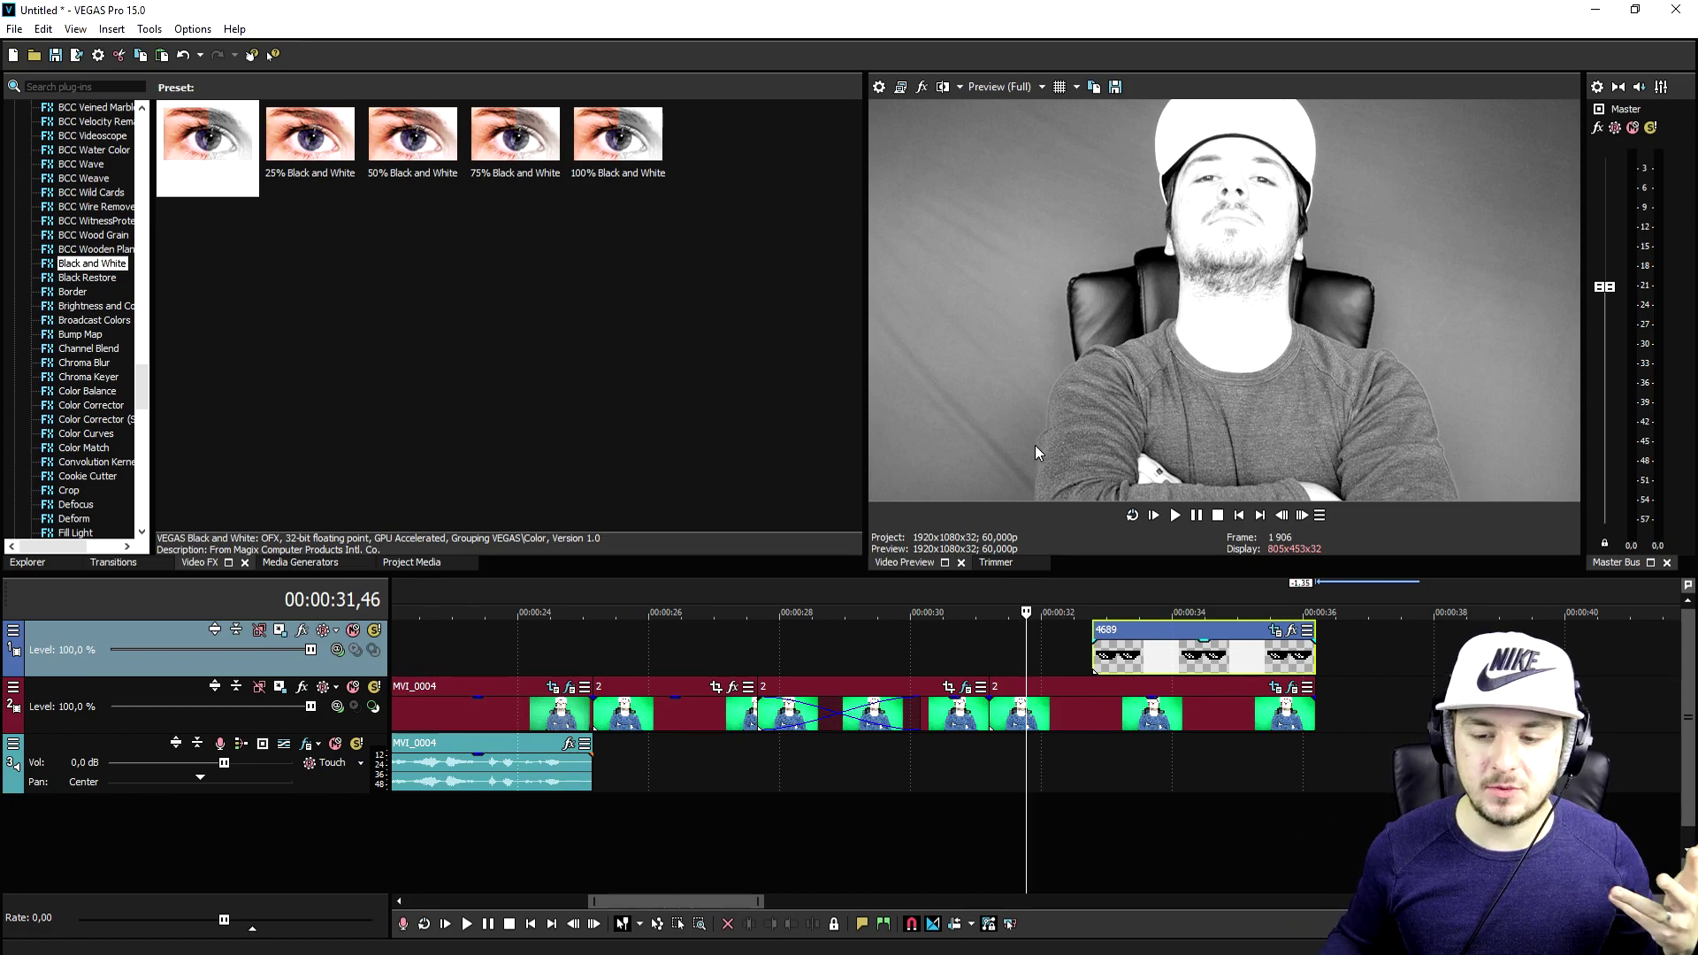
Insert a new video track and size the cigarette image into the presenter's mouth.
{"action": "right_click", "coordinate": [1072, 635]}
{"action": "left_click", "coordinate": [1190, 459]}
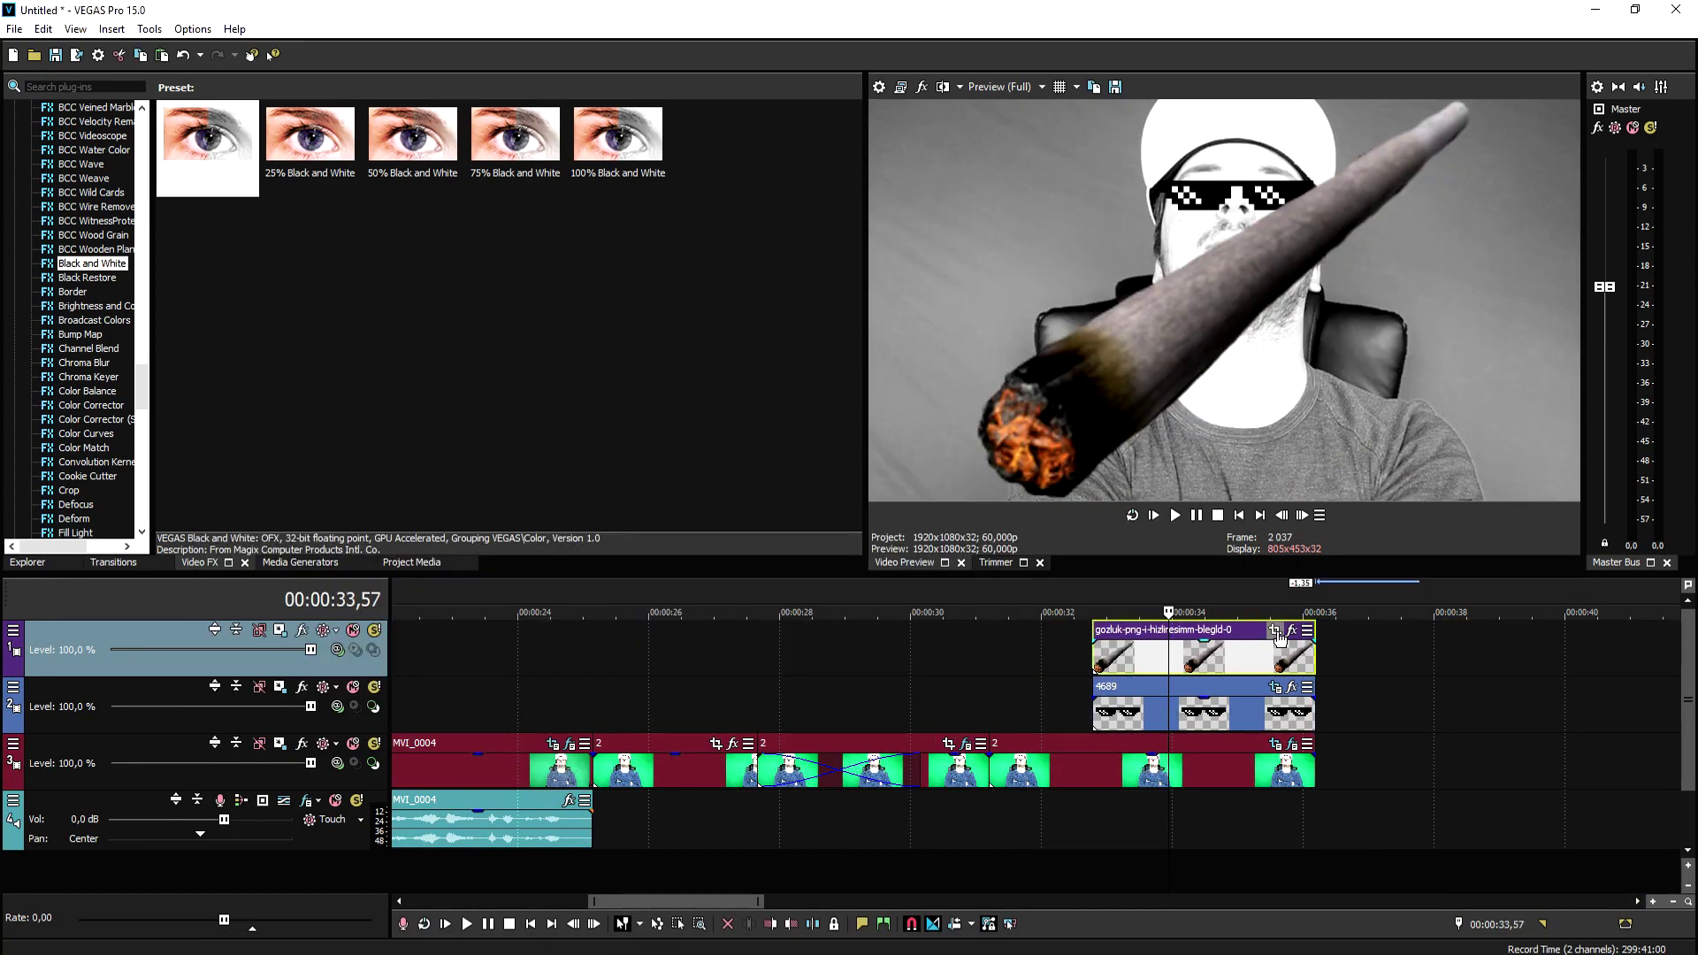
{"action": "left_click", "coordinate": [1274, 631]}
{"action": "left_click_drag", "start_coordinate": [1415, 601], "coordinate": [1310, 648]}
{"action": "left_click", "coordinate": [542, 719]}
{"action": "left_click_drag", "start_coordinate": [1057, 752], "coordinate": [1116, 773]}
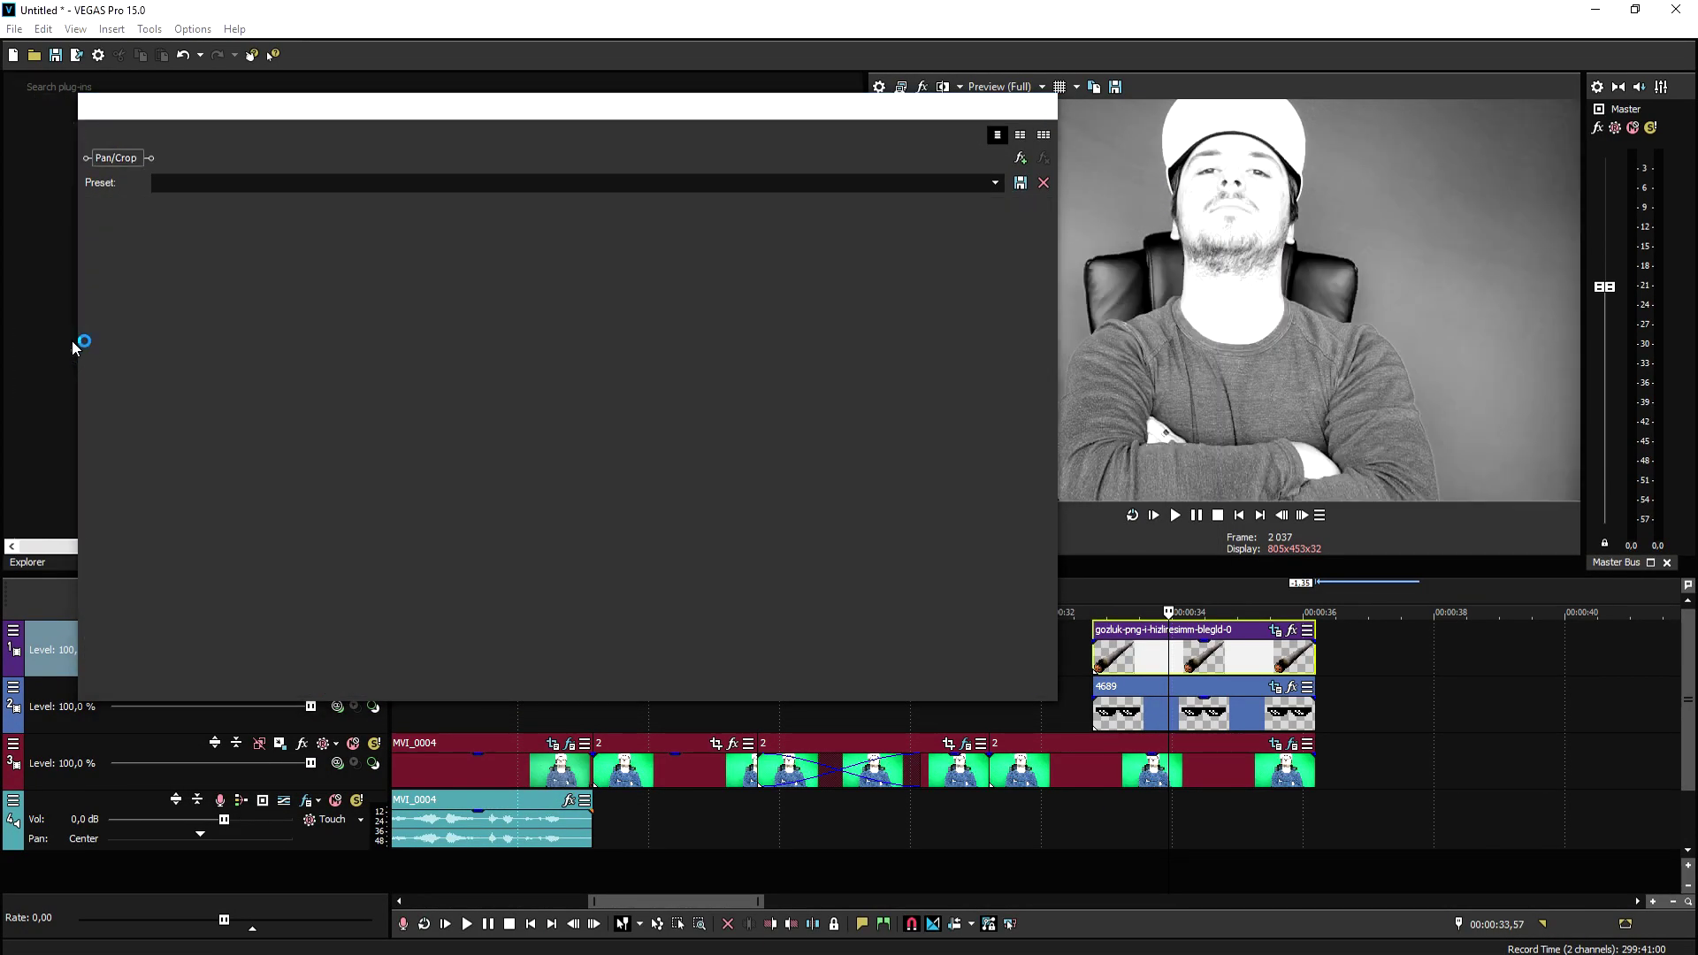
{"action": "left_click_drag", "start_coordinate": [672, 403], "coordinate": [840, 409]}
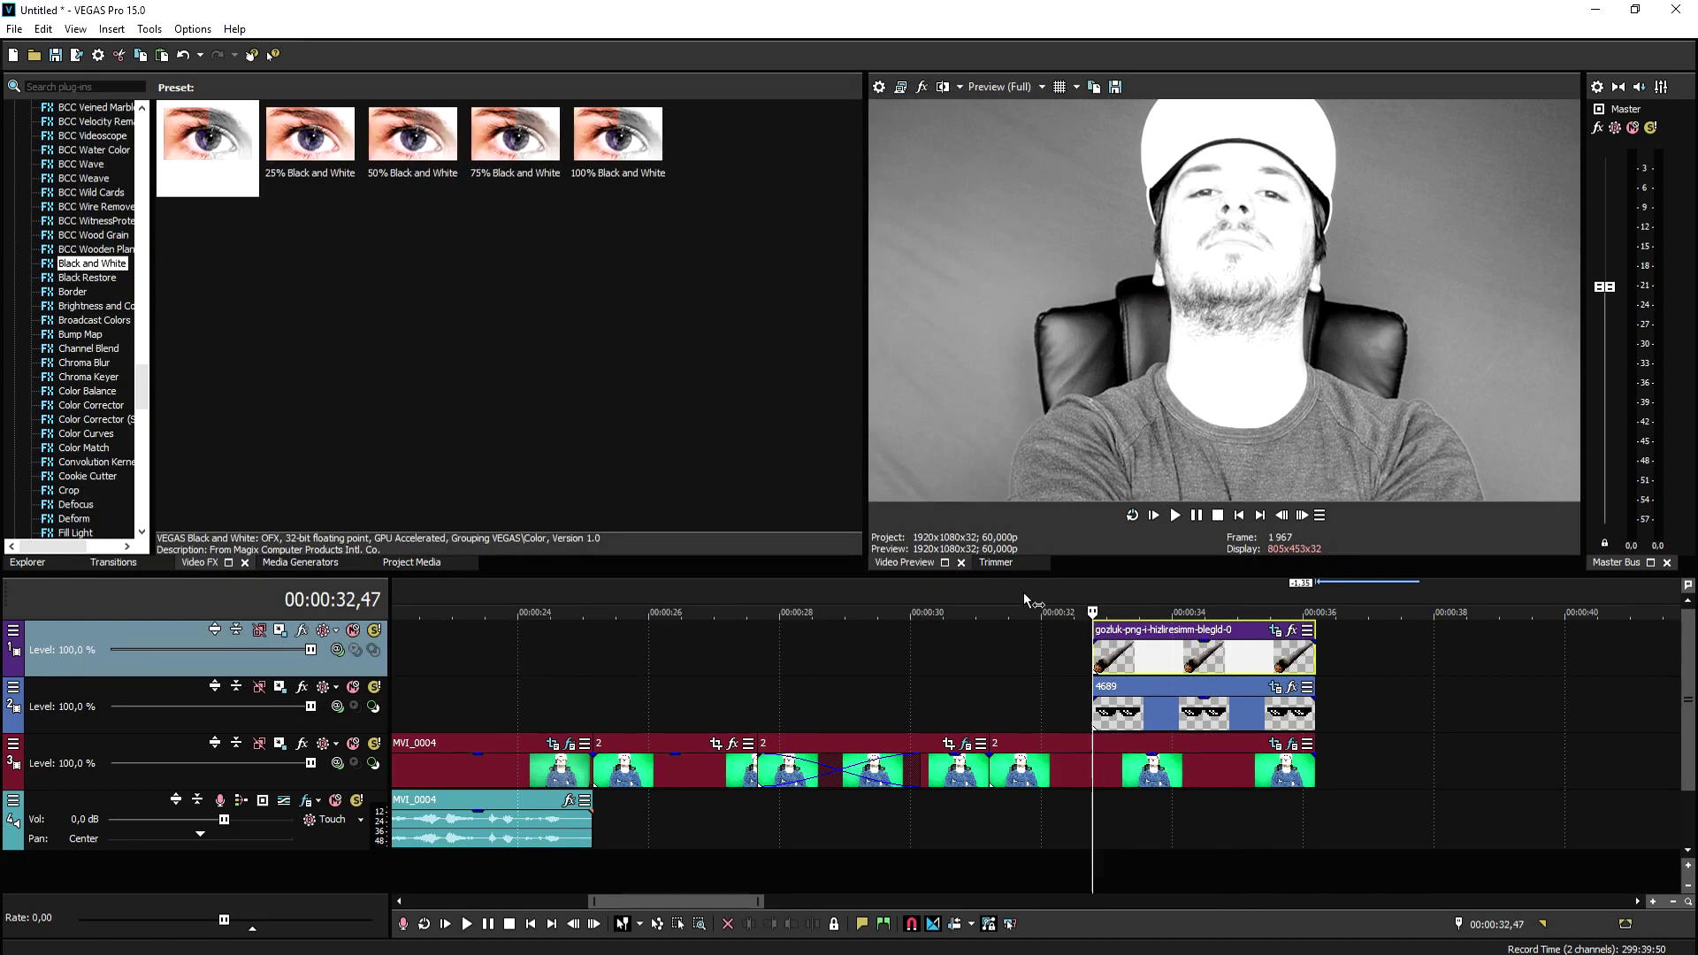
Preview the frames around the start of the sunglasses and cigarette overlays.
{"action": "left_click", "coordinate": [1018, 590]}
{"action": "left_click", "coordinate": [1092, 594]}
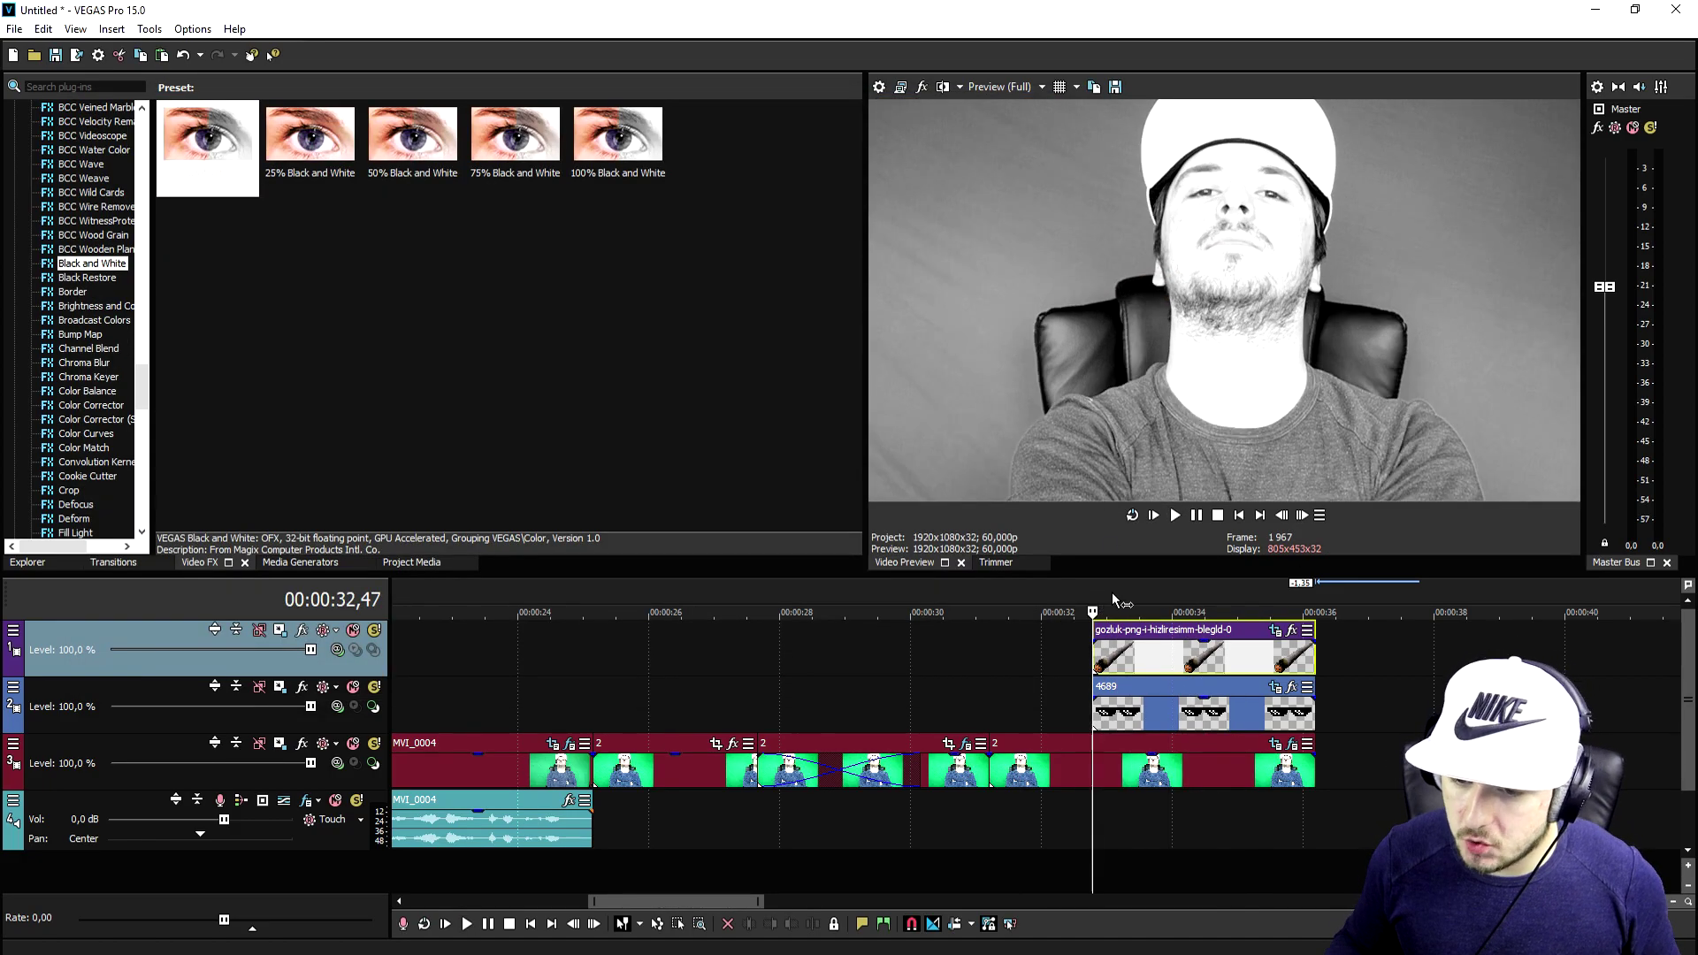
{"action": "left_click", "coordinate": [1111, 592]}
{"action": "left_click", "coordinate": [1092, 592]}
{"action": "left_click", "coordinate": [1053, 595]}
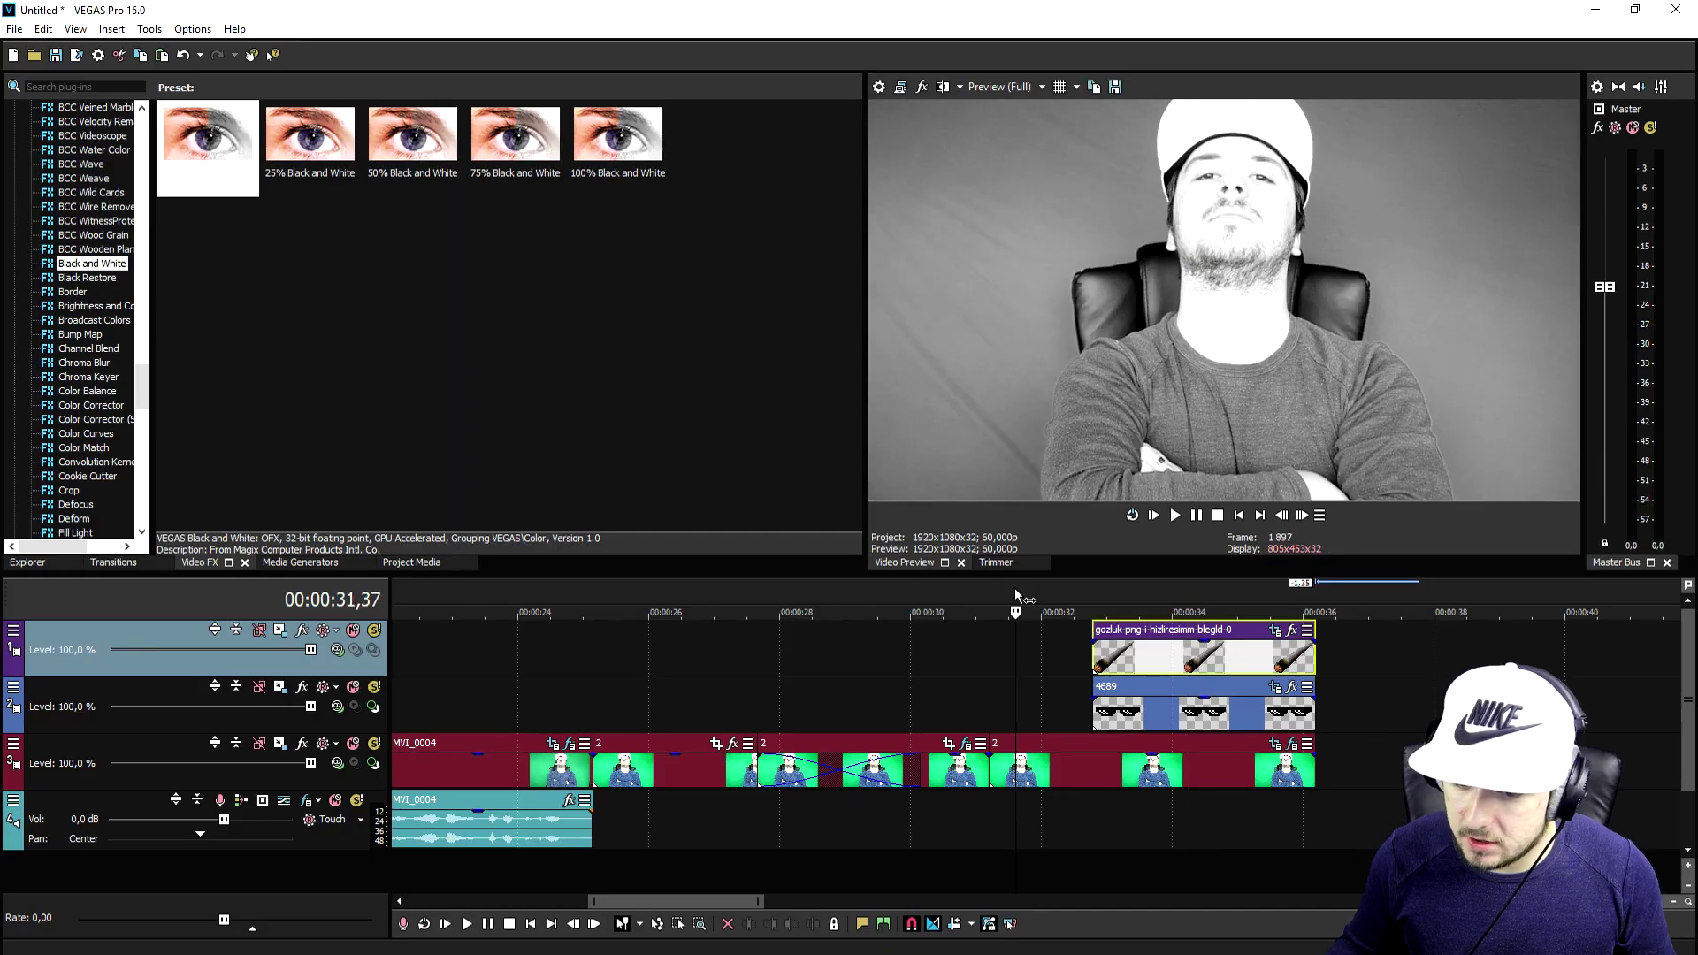
{"action": "left_click", "coordinate": [1089, 654]}
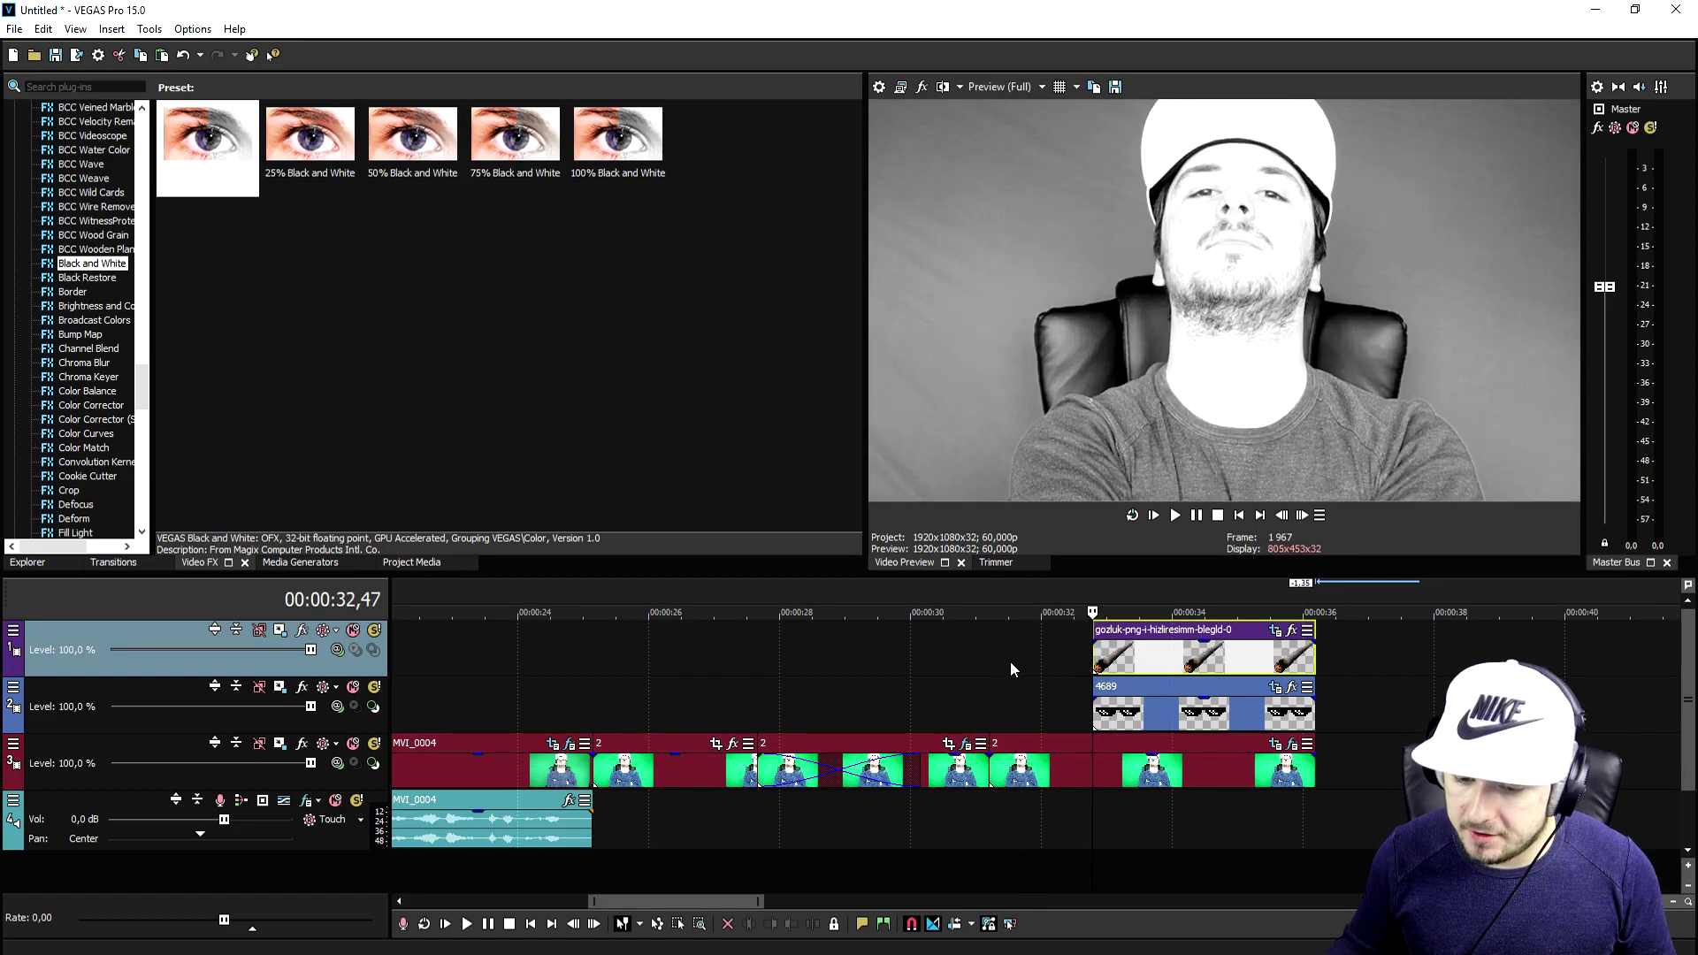
Insert another top video track and drop the green-background Thug Life image onto it.
{"action": "right_click", "coordinate": [1056, 644]}
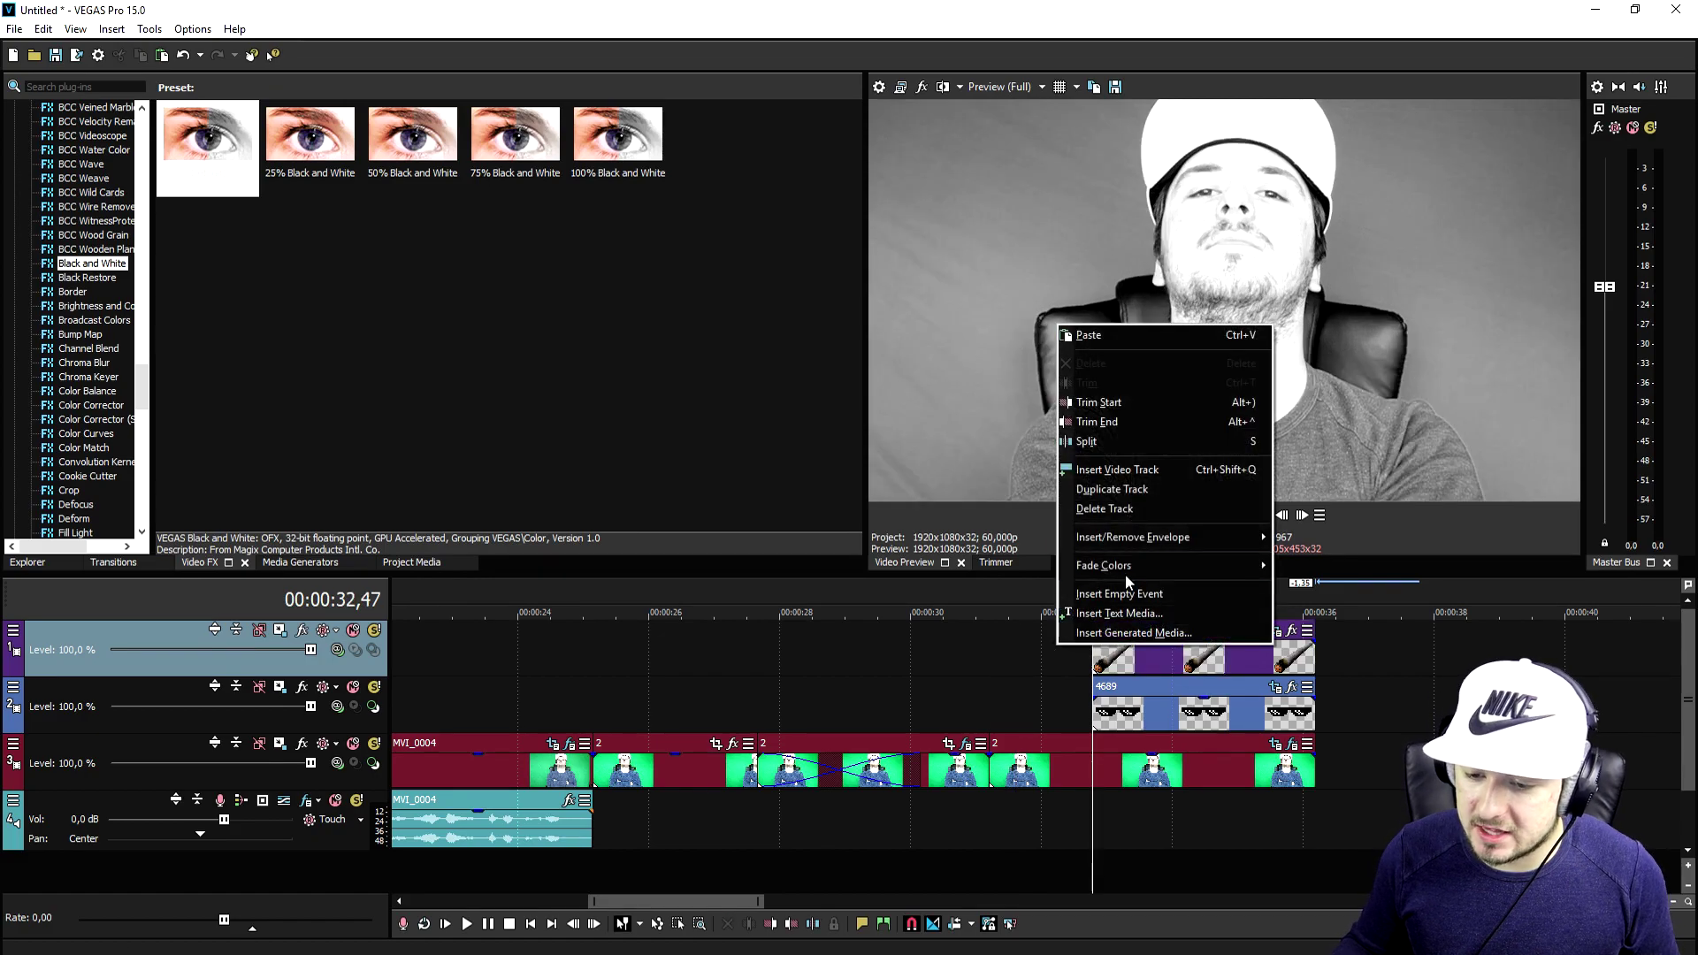
{"action": "left_click", "coordinate": [1146, 471]}
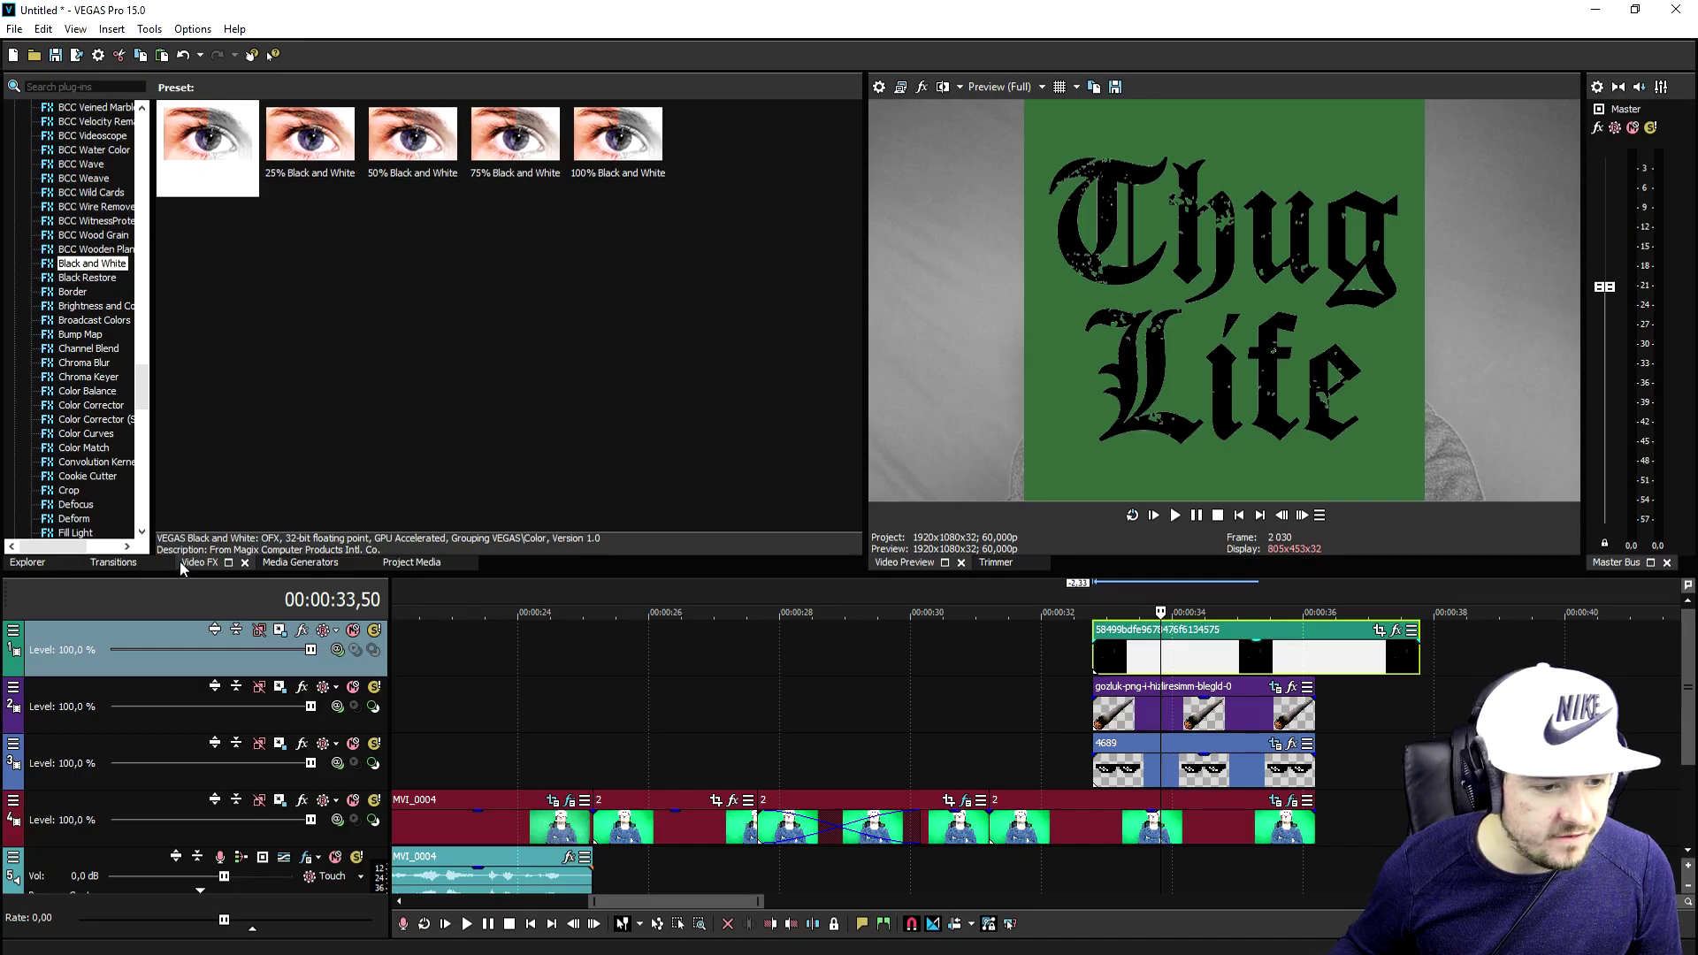
{"action": "left_click", "coordinate": [97, 377]}
Key out the Thug Life image's green with Chroma Keyer at high threshold 0,184, and shorten the event.
{"action": "left_click_drag", "start_coordinate": [207, 139], "coordinate": [1185, 659]}
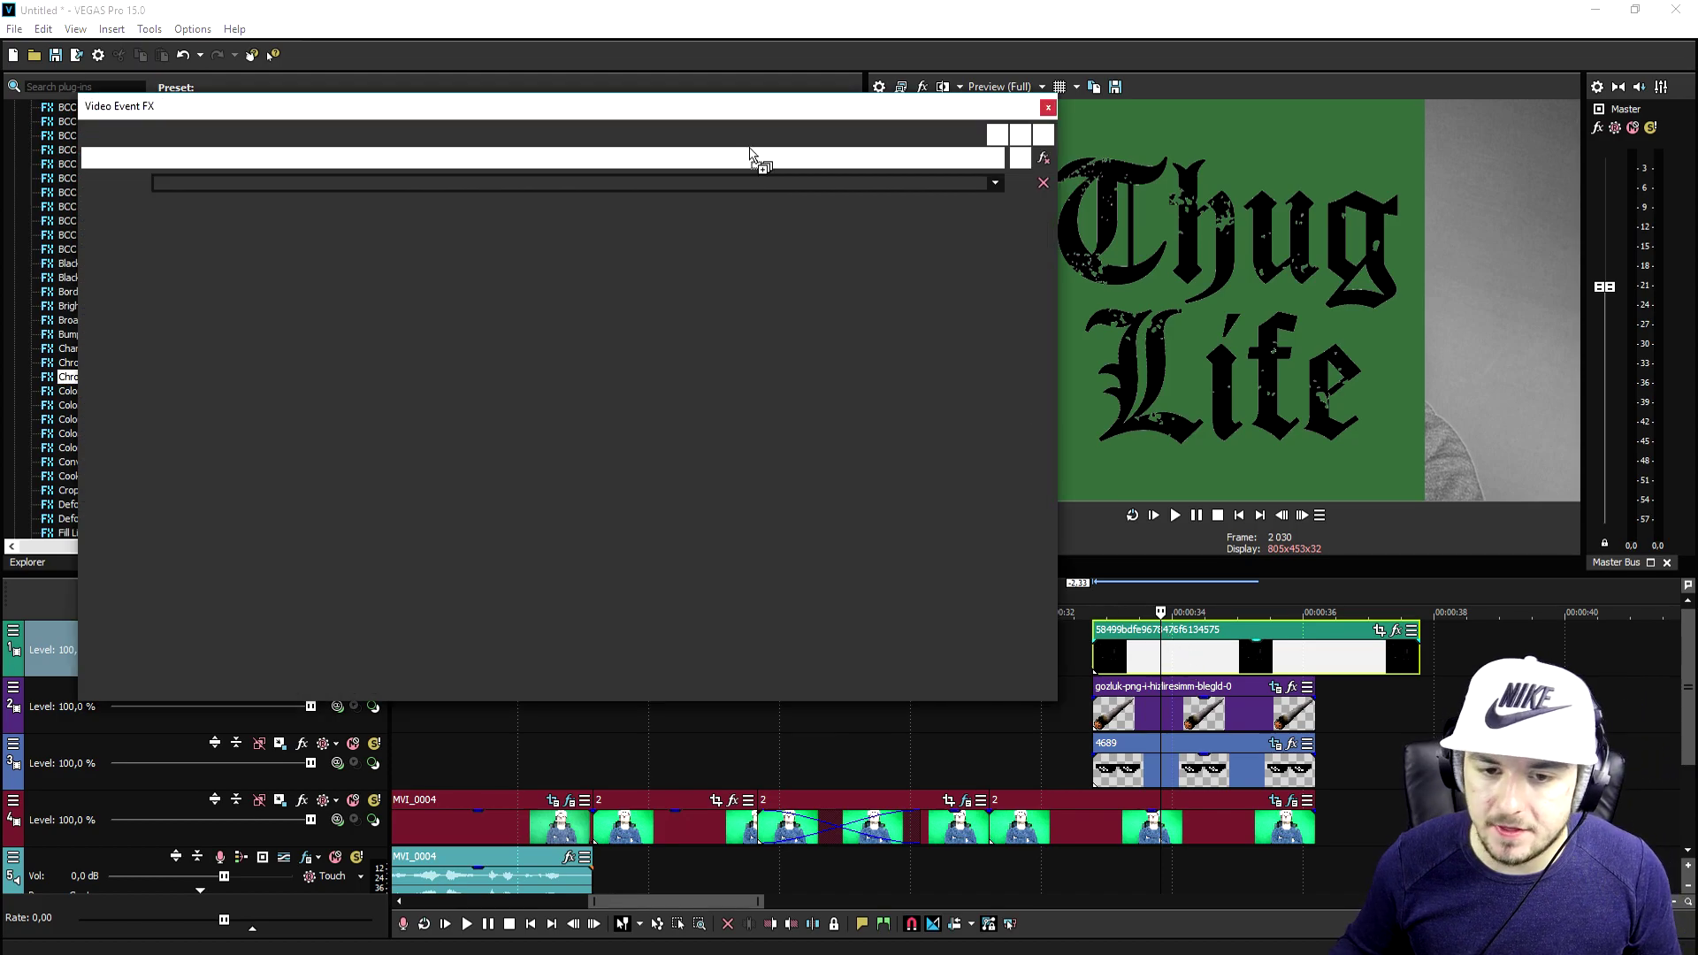
{"action": "left_click_drag", "start_coordinate": [1047, 262], "coordinate": [770, 412]}
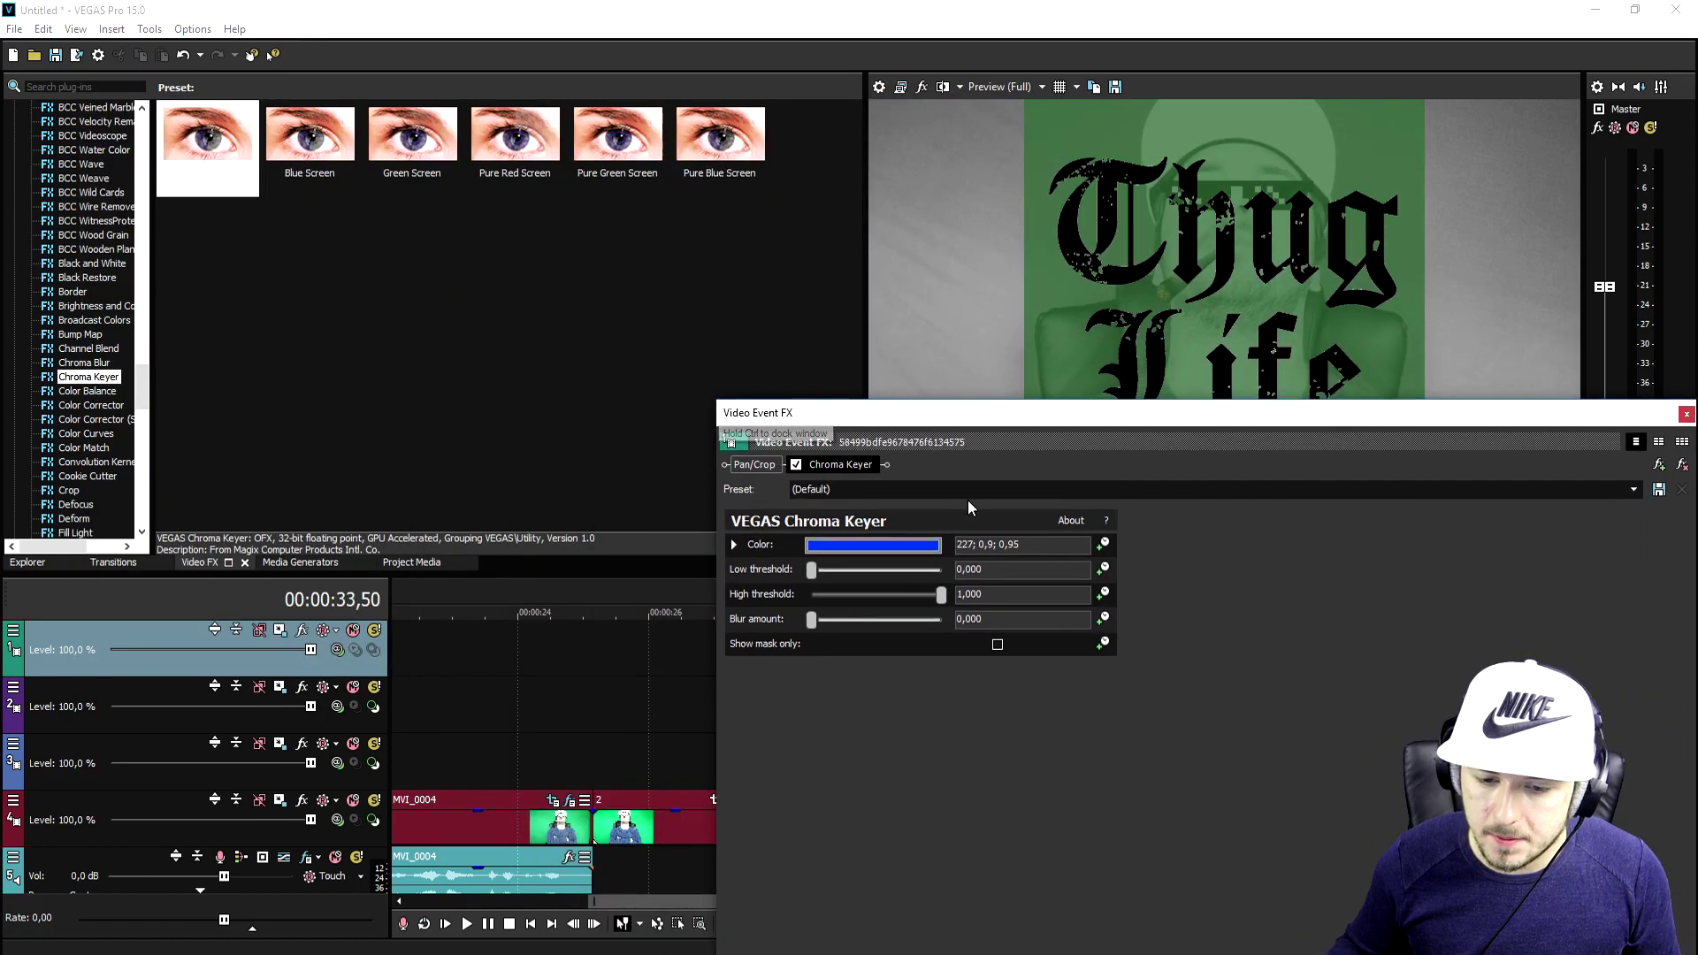
{"action": "left_click", "coordinate": [796, 464]}
{"action": "left_click", "coordinate": [852, 544]}
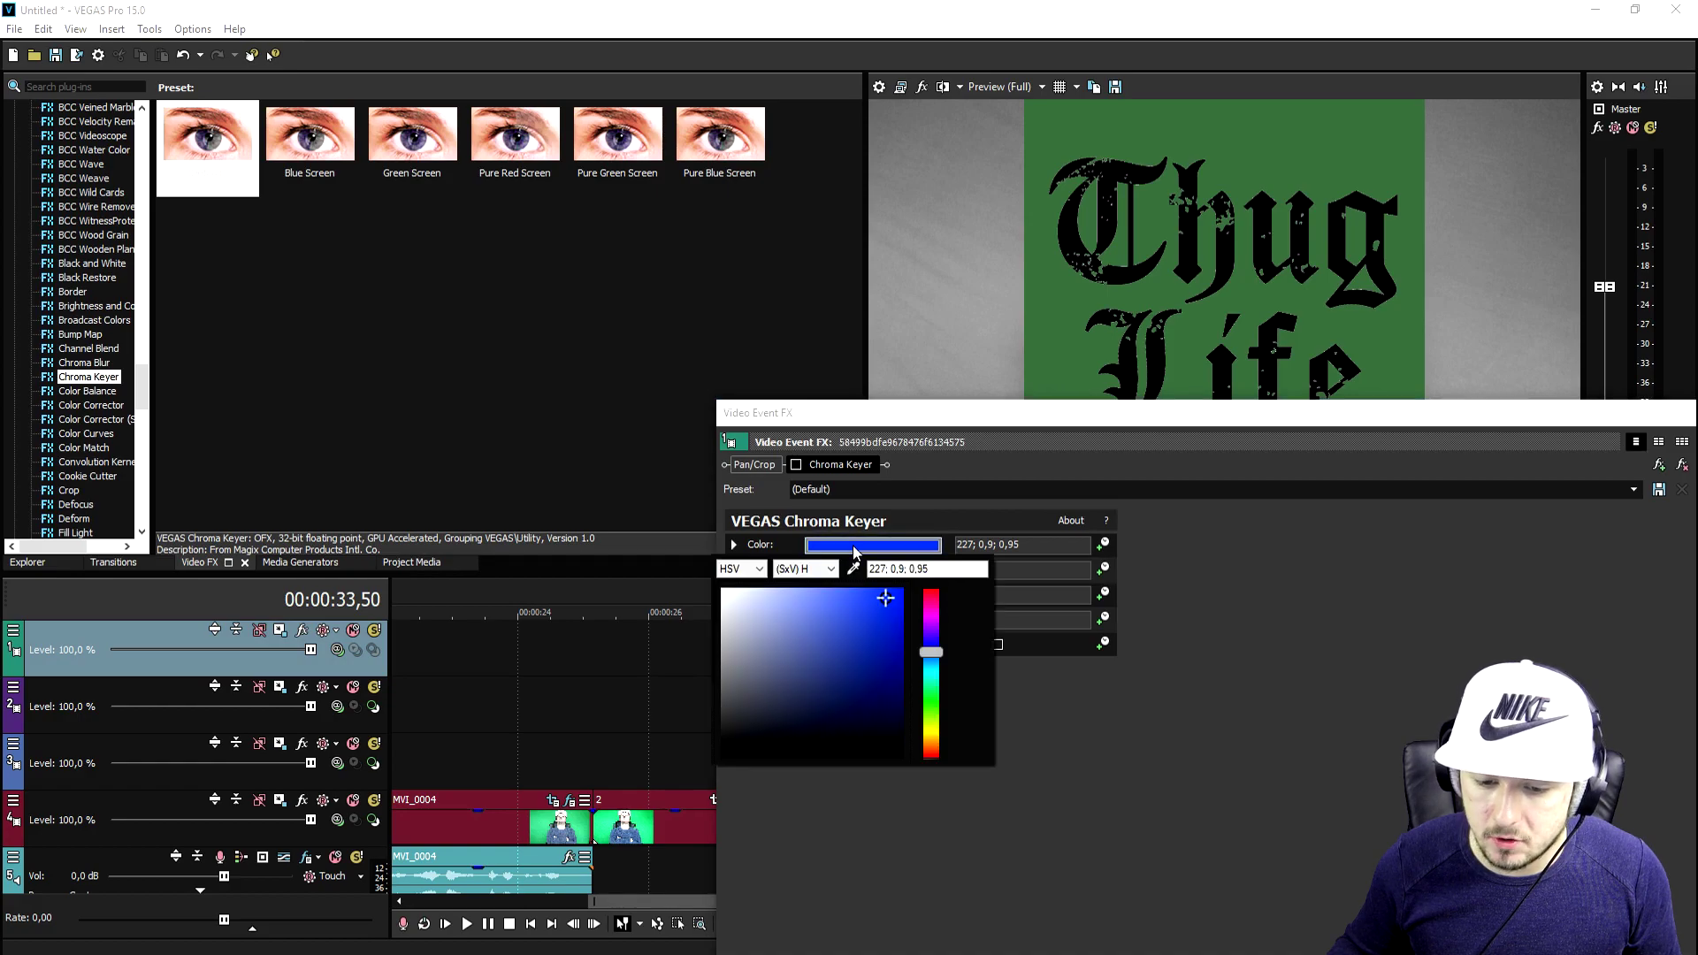
{"action": "left_click", "coordinate": [1201, 133]}
{"action": "left_click_drag", "start_coordinate": [939, 594], "coordinate": [833, 604]}
{"action": "left_click_drag", "start_coordinate": [1415, 413], "coordinate": [899, 481]}
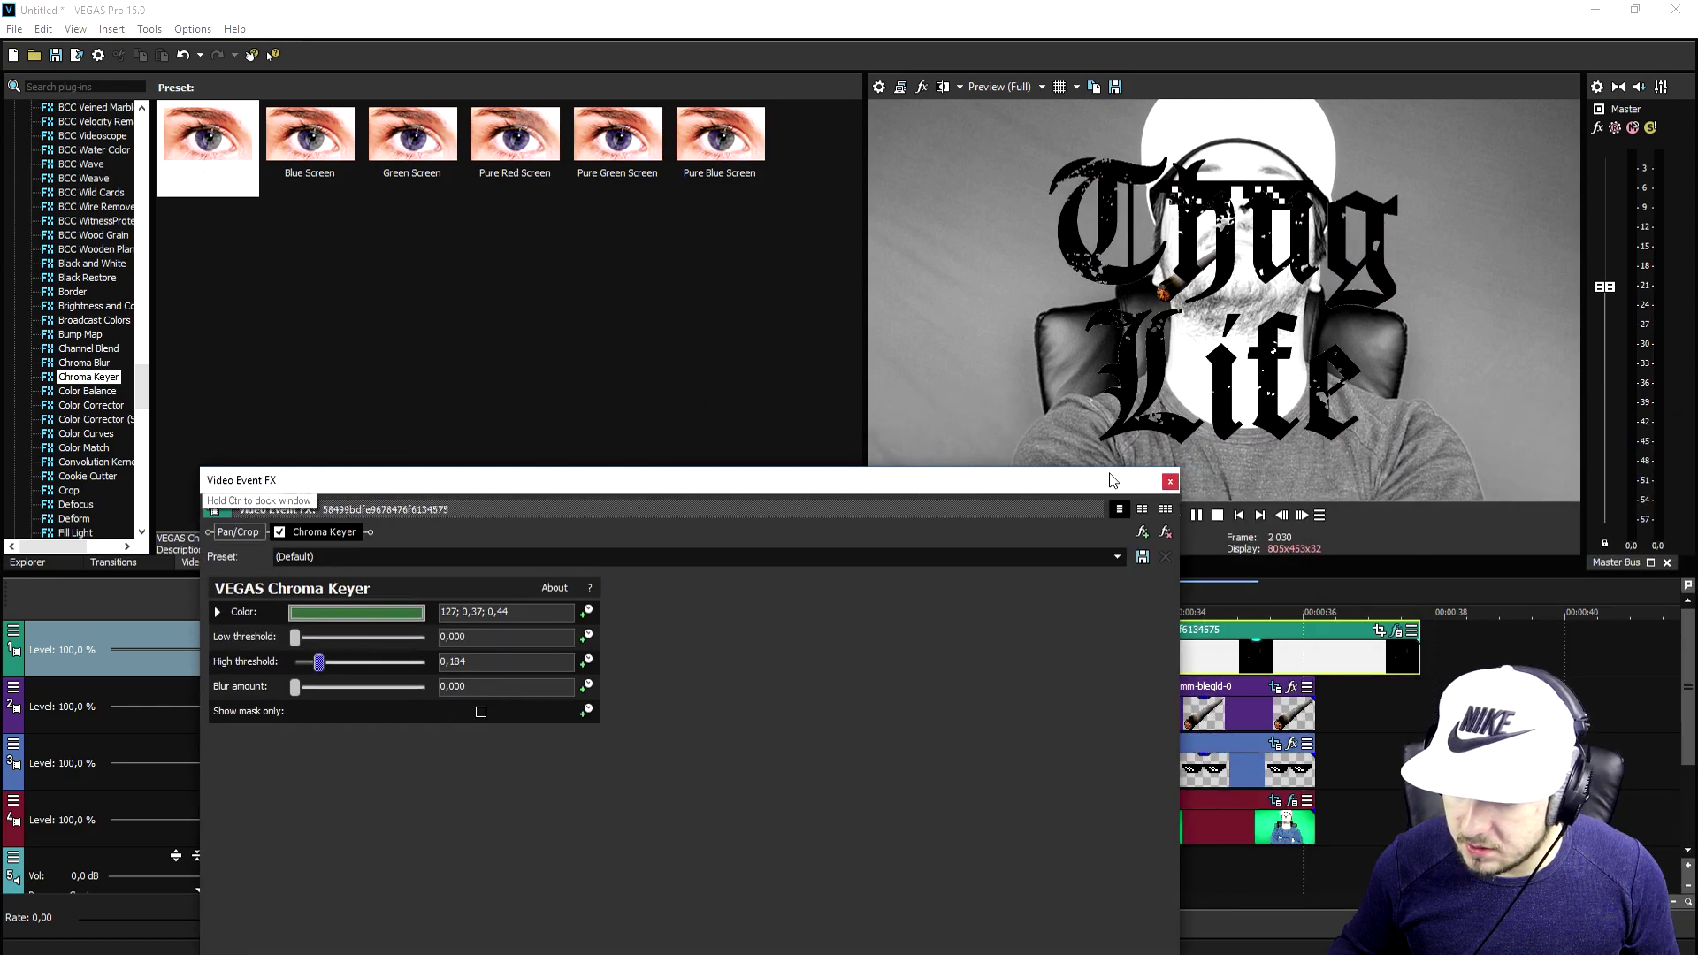
{"action": "left_click", "coordinate": [1172, 485]}
{"action": "left_click_drag", "start_coordinate": [1418, 659], "coordinate": [1315, 650]}
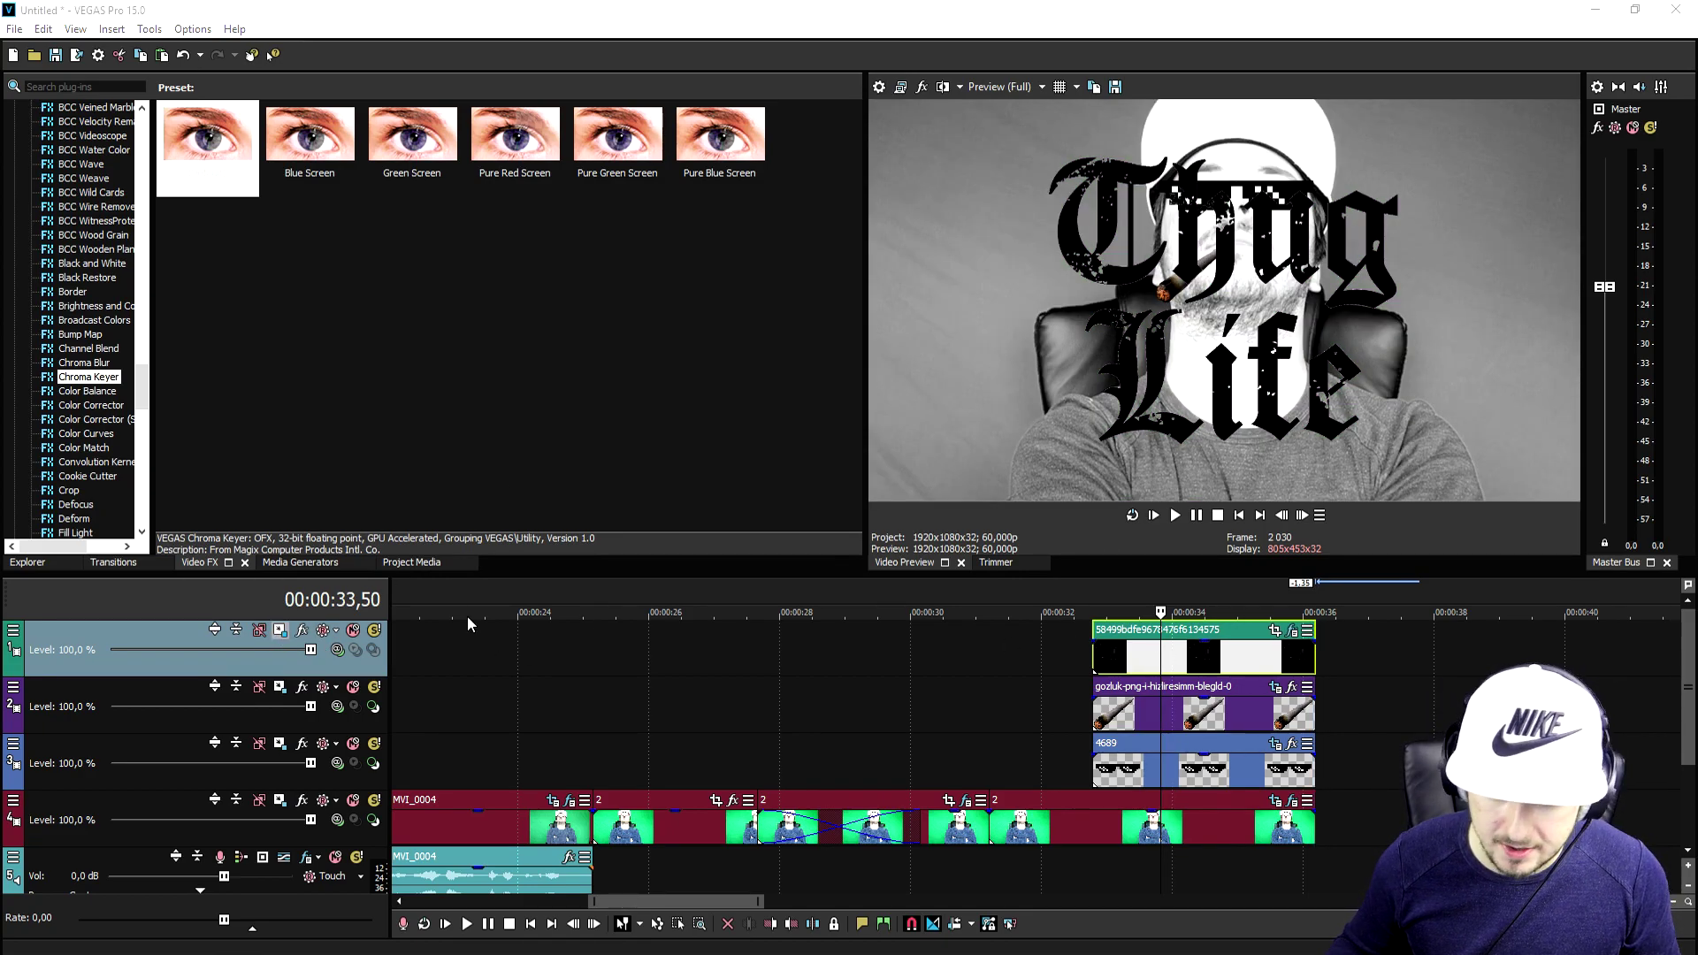
{"action": "left_click", "coordinate": [279, 629]}
Use Track Motion on track 1 to shrink and slightly tilt the Thug Life lettering into the upper-left corner.
{"action": "left_click_drag", "start_coordinate": [969, 171], "coordinate": [1095, 496]}
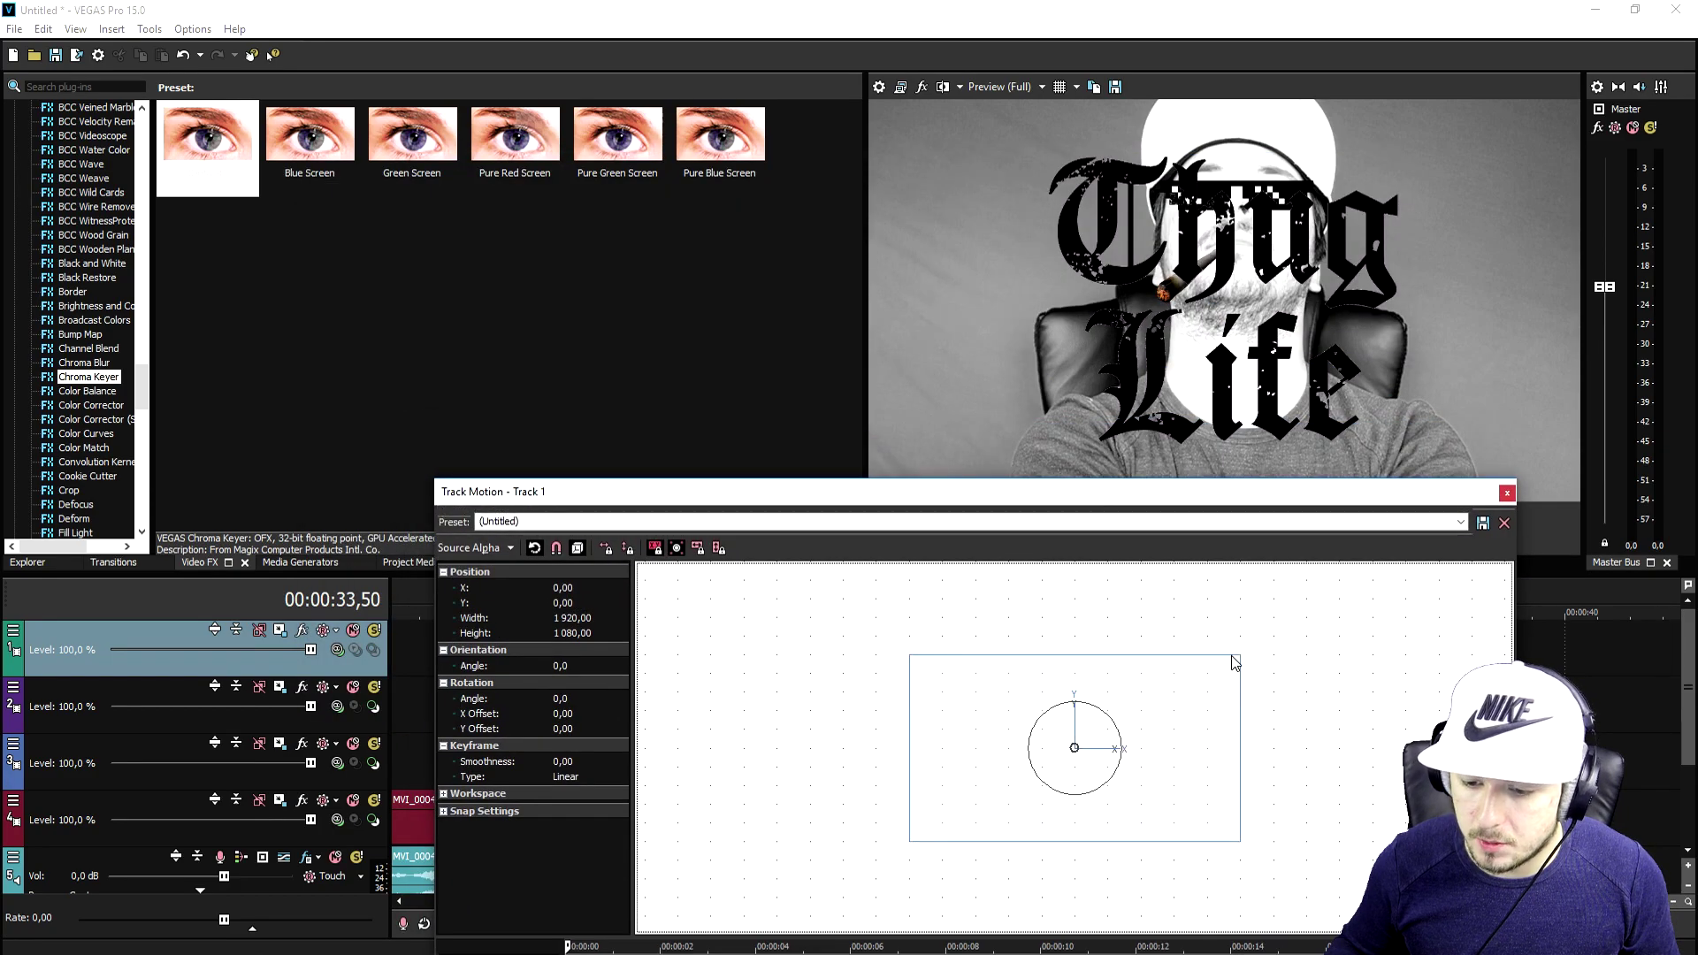
{"action": "left_click_drag", "start_coordinate": [1241, 654], "coordinate": [1056, 666]}
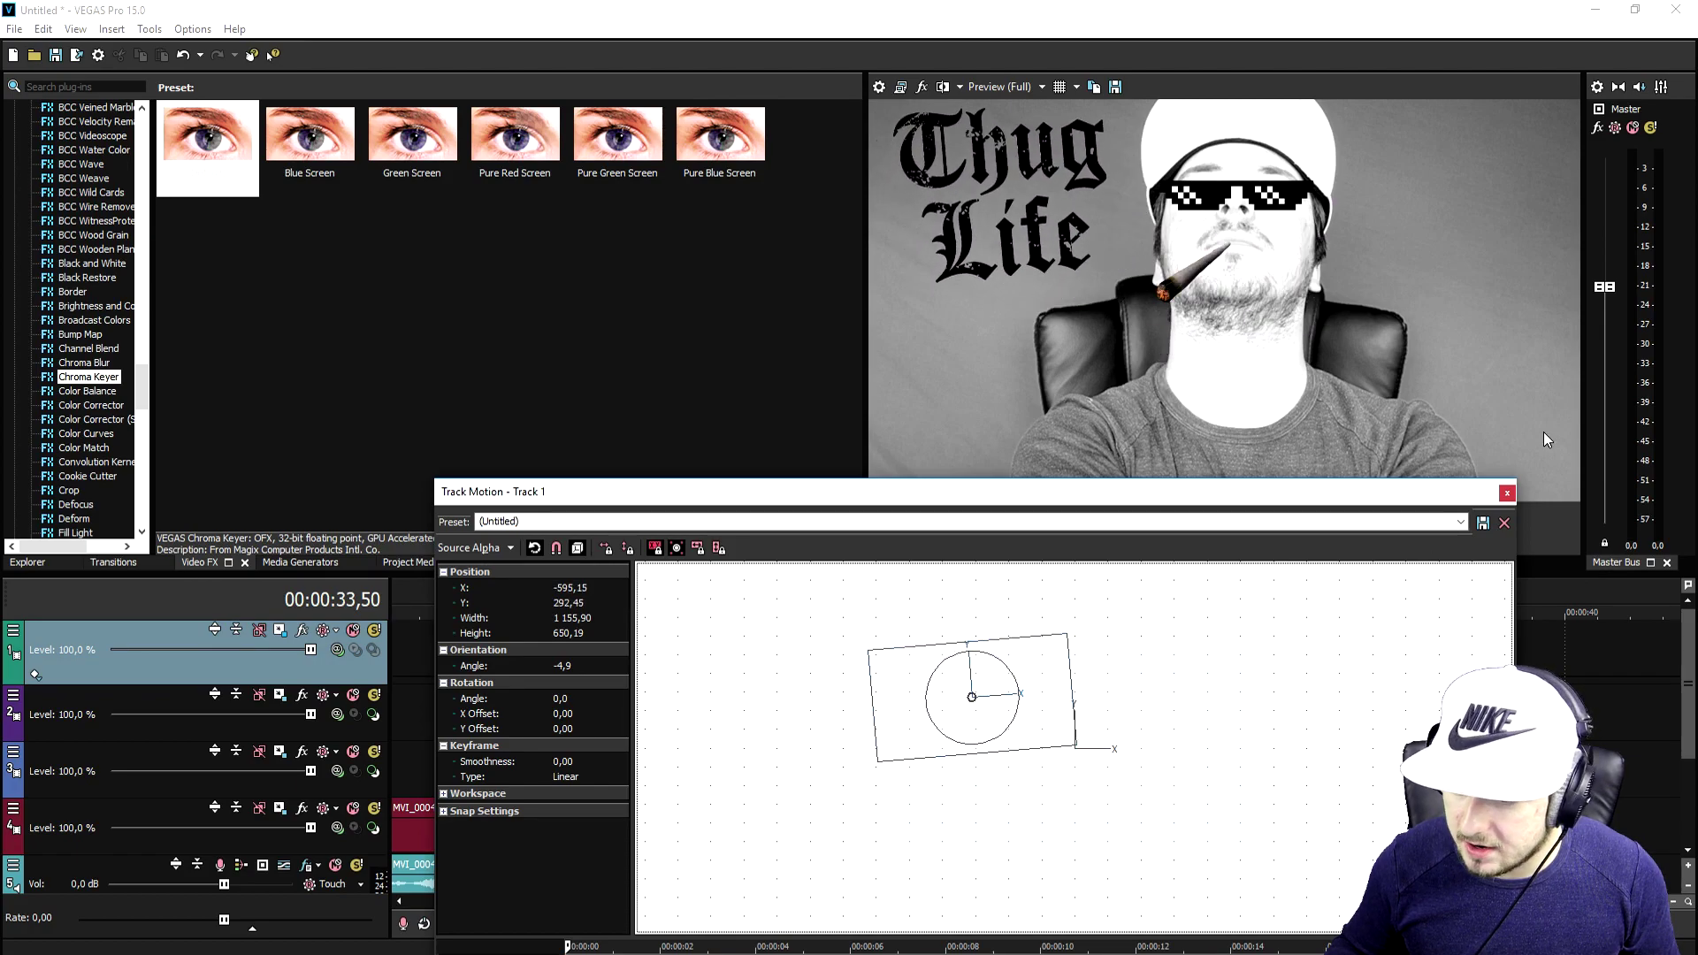
{"action": "left_click", "coordinate": [1509, 493]}
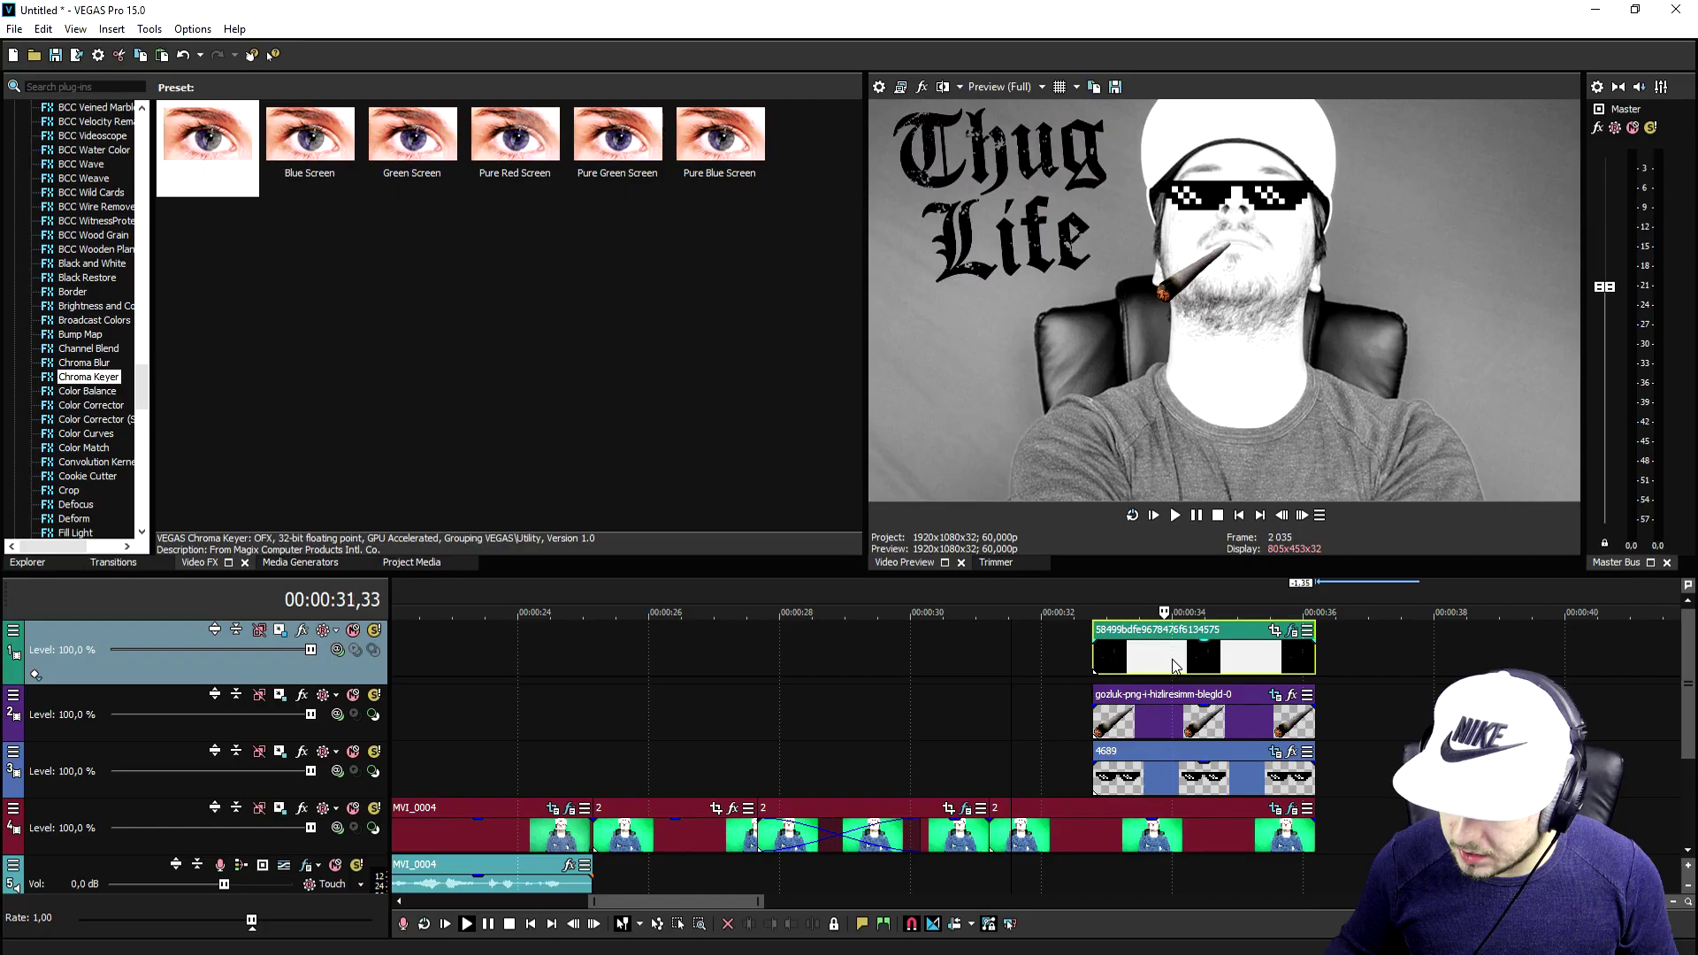
Slide the top overlay clip slightly later and check its timing at 00:00:32,18.
{"action": "mouse_move", "coordinate": [1312, 658]}
{"action": "left_mouse_down"}
{"action": "mouse_move", "coordinate": [1371, 658]}
{"action": "mouse_move", "coordinate": [1291, 659]}
{"action": "mouse_move", "coordinate": [1315, 659]}
{"action": "left_mouse_up"}
{"action": "left_click", "coordinate": [1043, 586]}
{"action": "left_click", "coordinate": [1059, 587]}
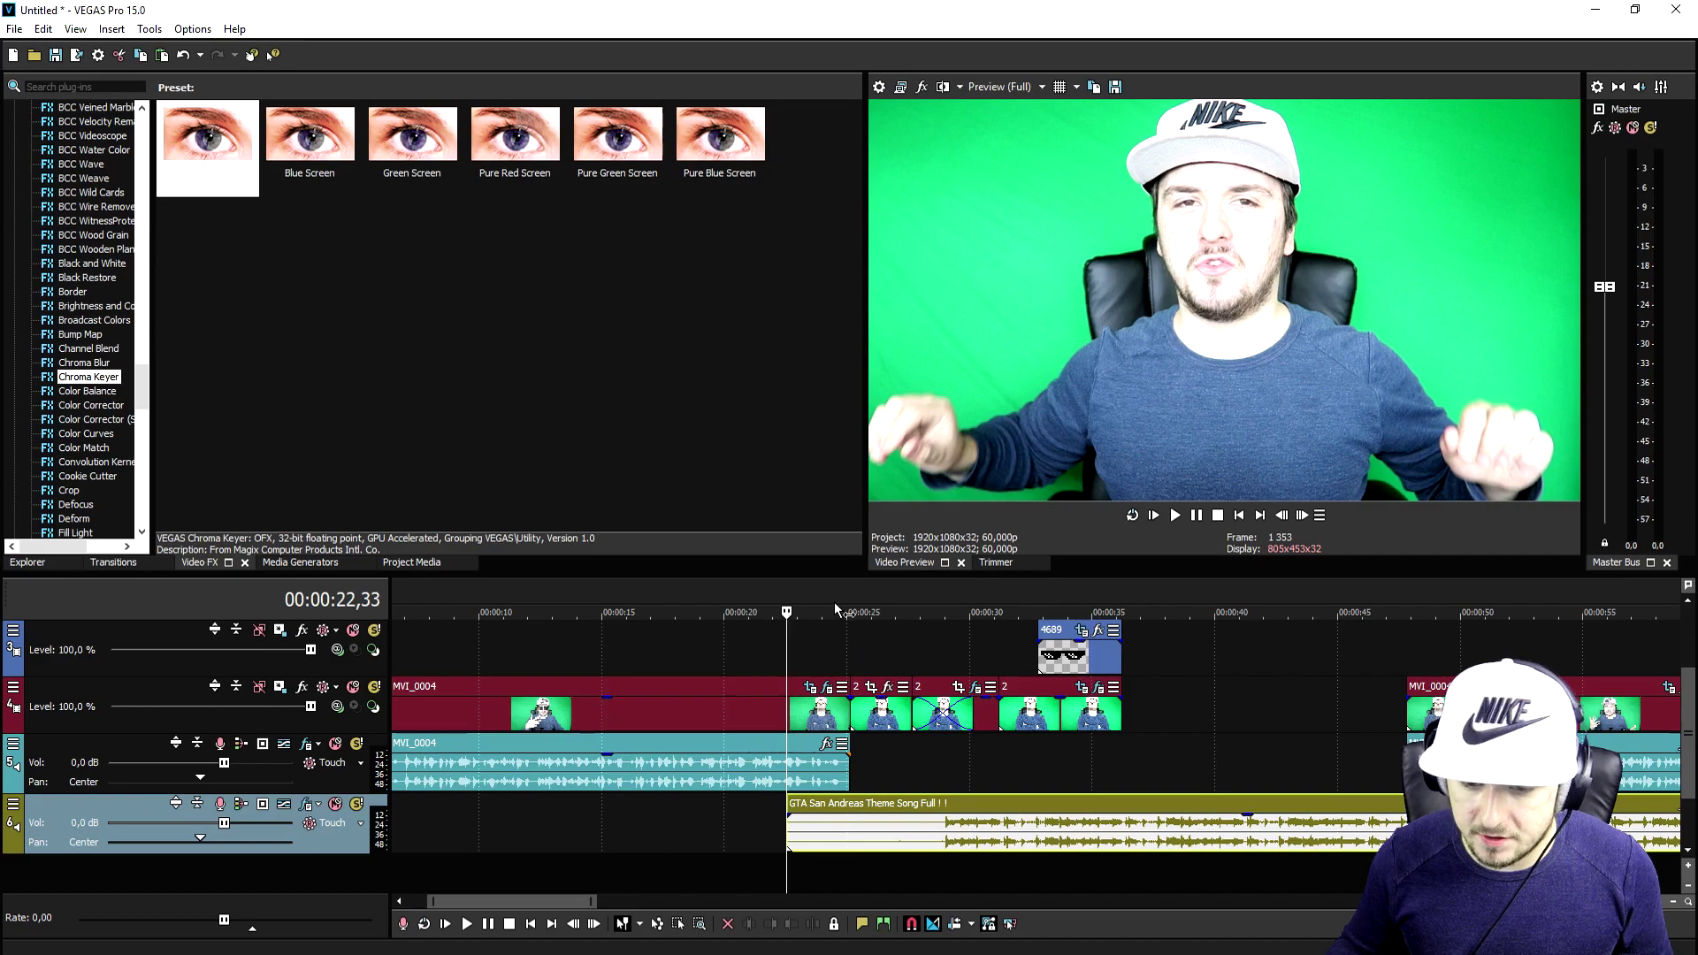
Play from where the presenter's audio ends and move the GTA theme song clip later to start there.
{"action": "left_click", "coordinate": [829, 590]}
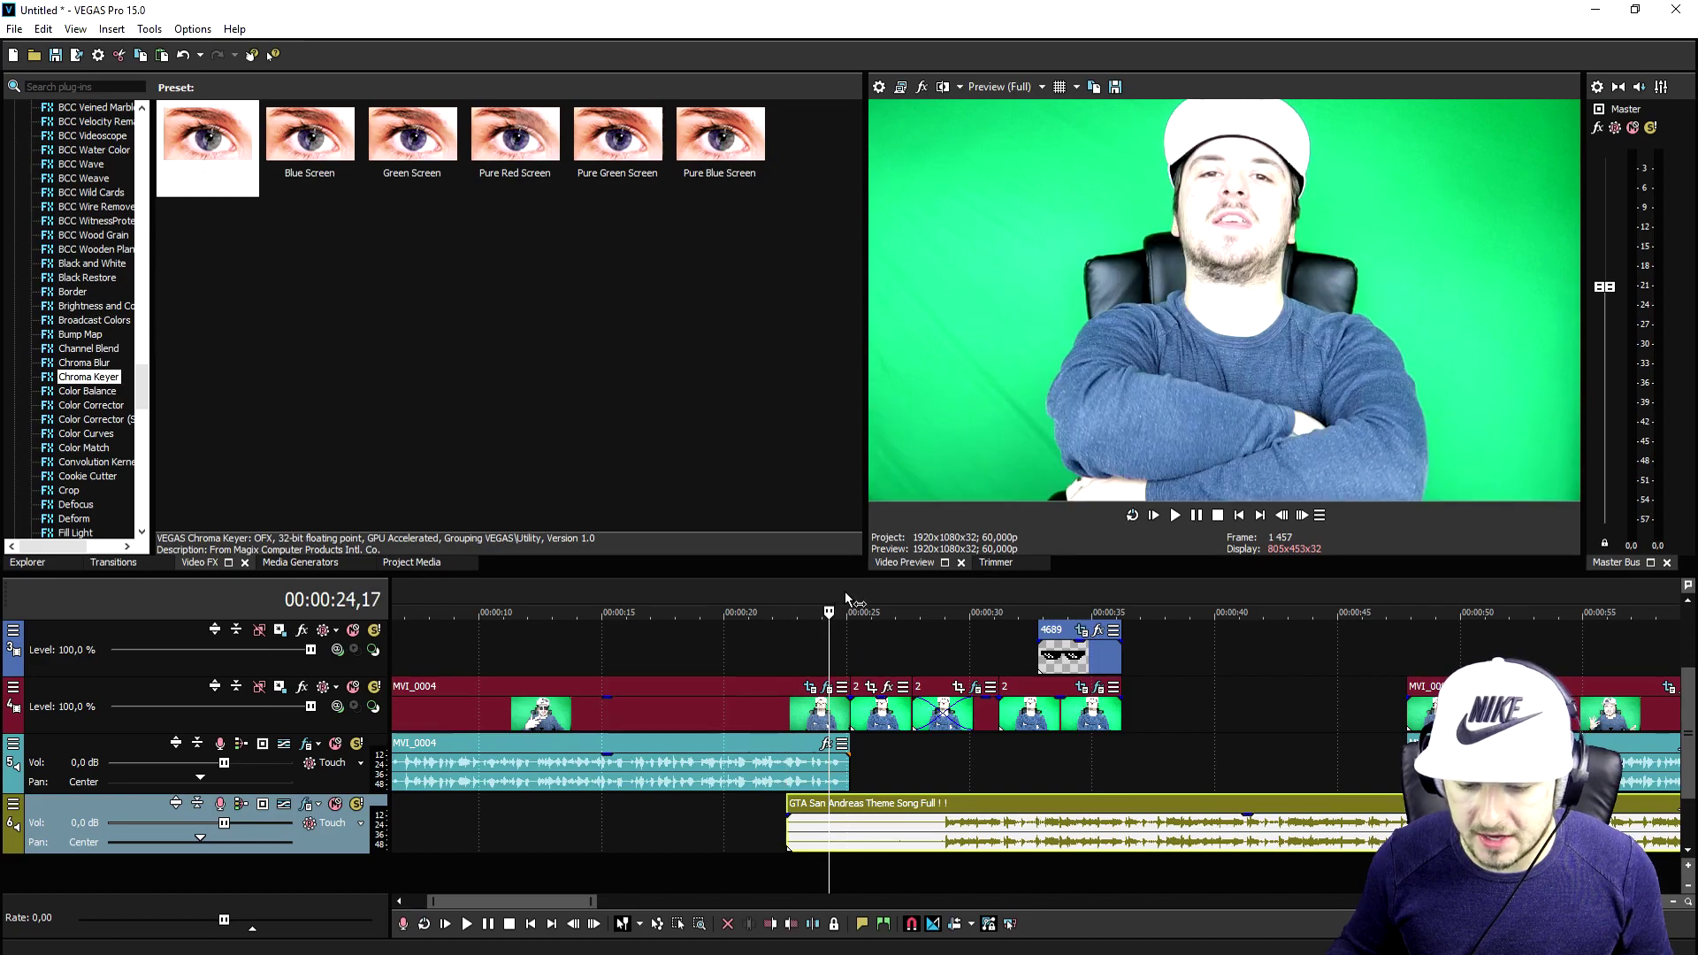
{"action": "left_click", "coordinate": [846, 591]}
{"action": "scroll", "coordinate": [1064, 804], "scroll_direction": "up", "scroll_amount": 3}
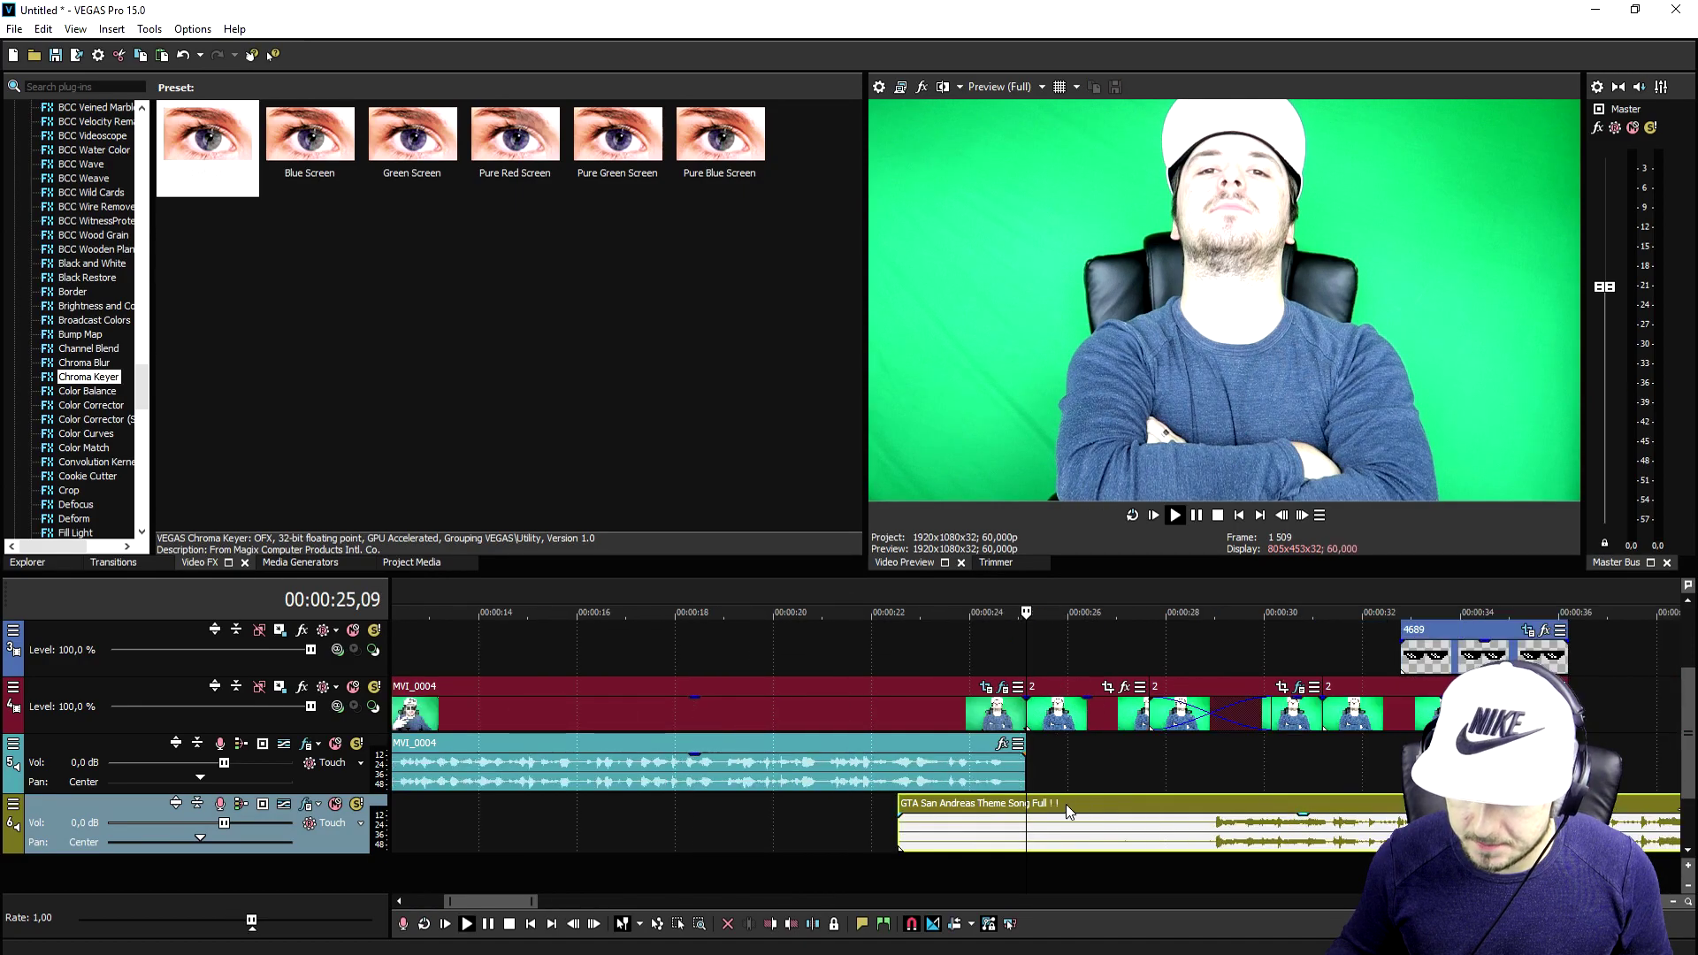
{"action": "key", "text": "space"}
{"action": "left_click_drag", "start_coordinate": [1066, 824], "coordinate": [990, 582]}
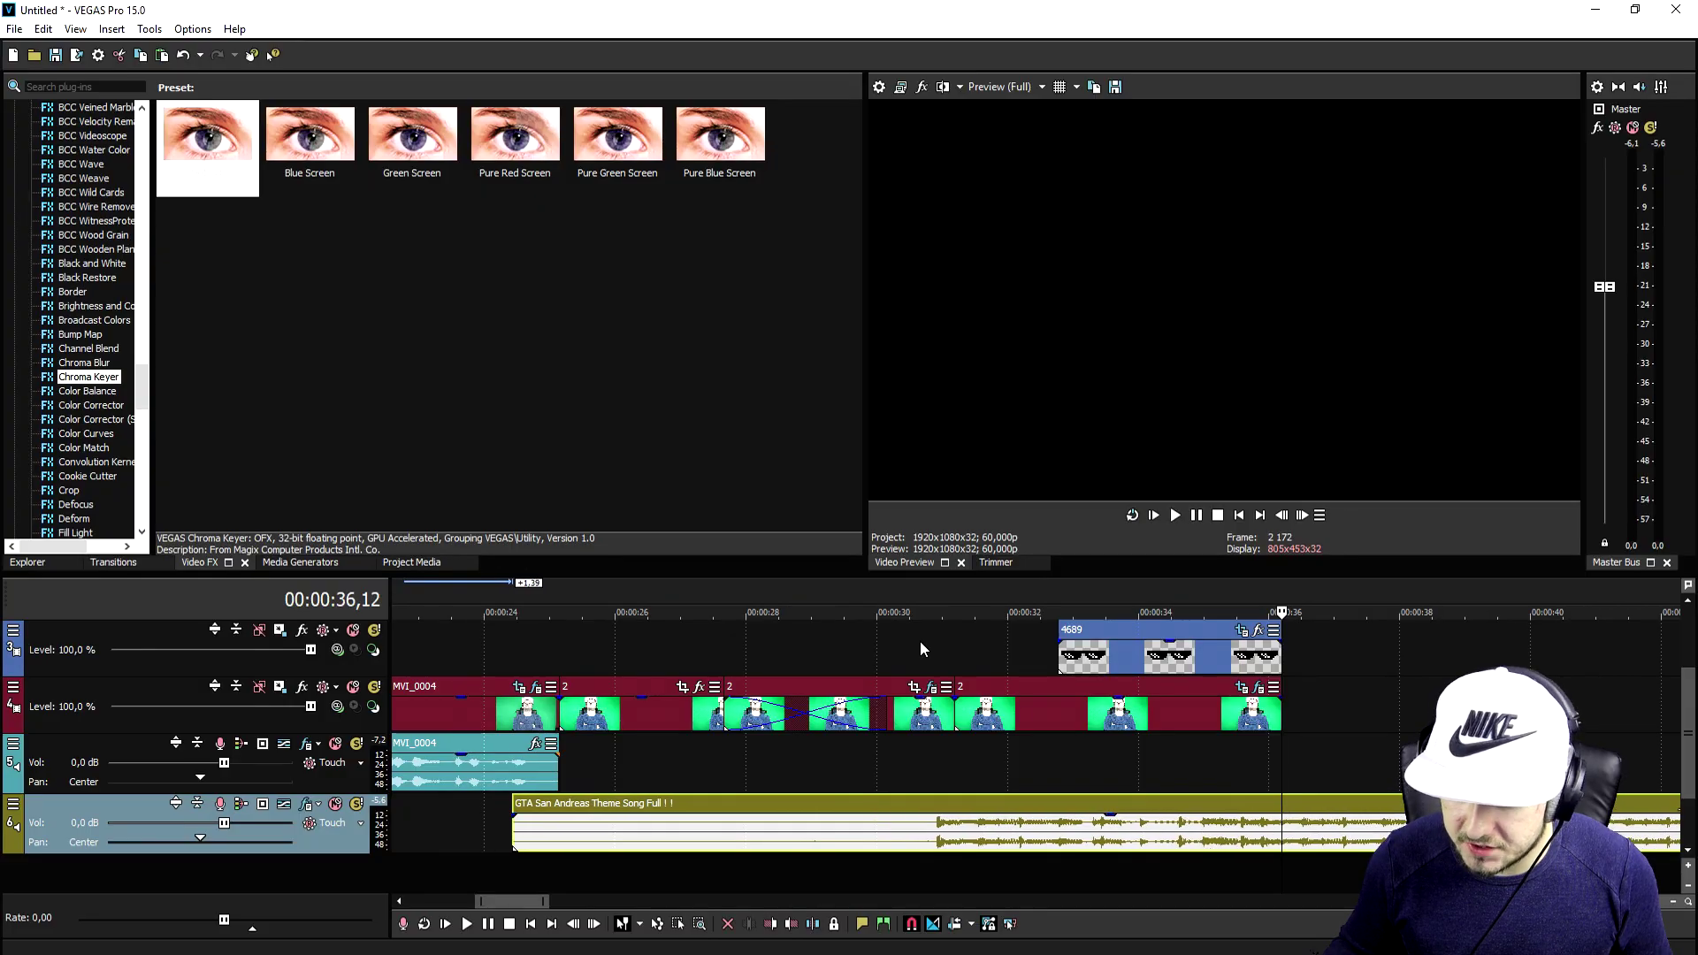
Locate the later MVI_0004 footage on the timeline around 00:00:54,30.
{"action": "left_click", "coordinate": [849, 591]}
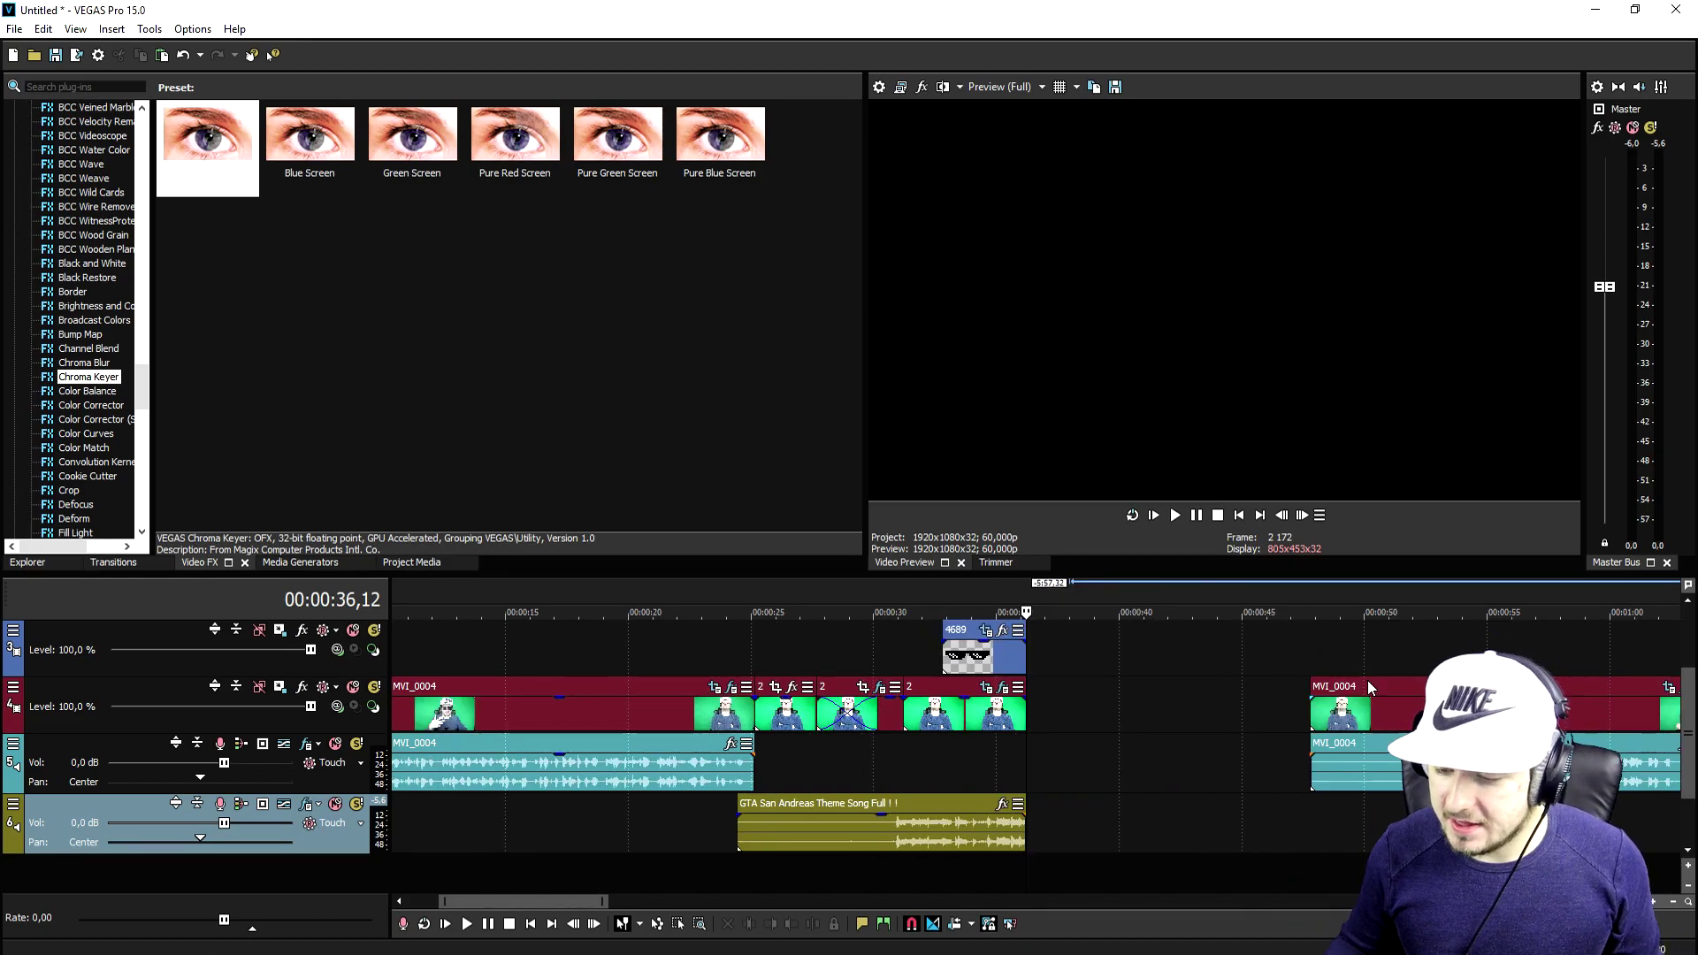
{"action": "left_click", "coordinate": [1463, 761]}
{"action": "scroll", "coordinate": [996, 757], "scroll_direction": "up", "scroll_amount": 5}
{"action": "left_click", "coordinate": [953, 775]}
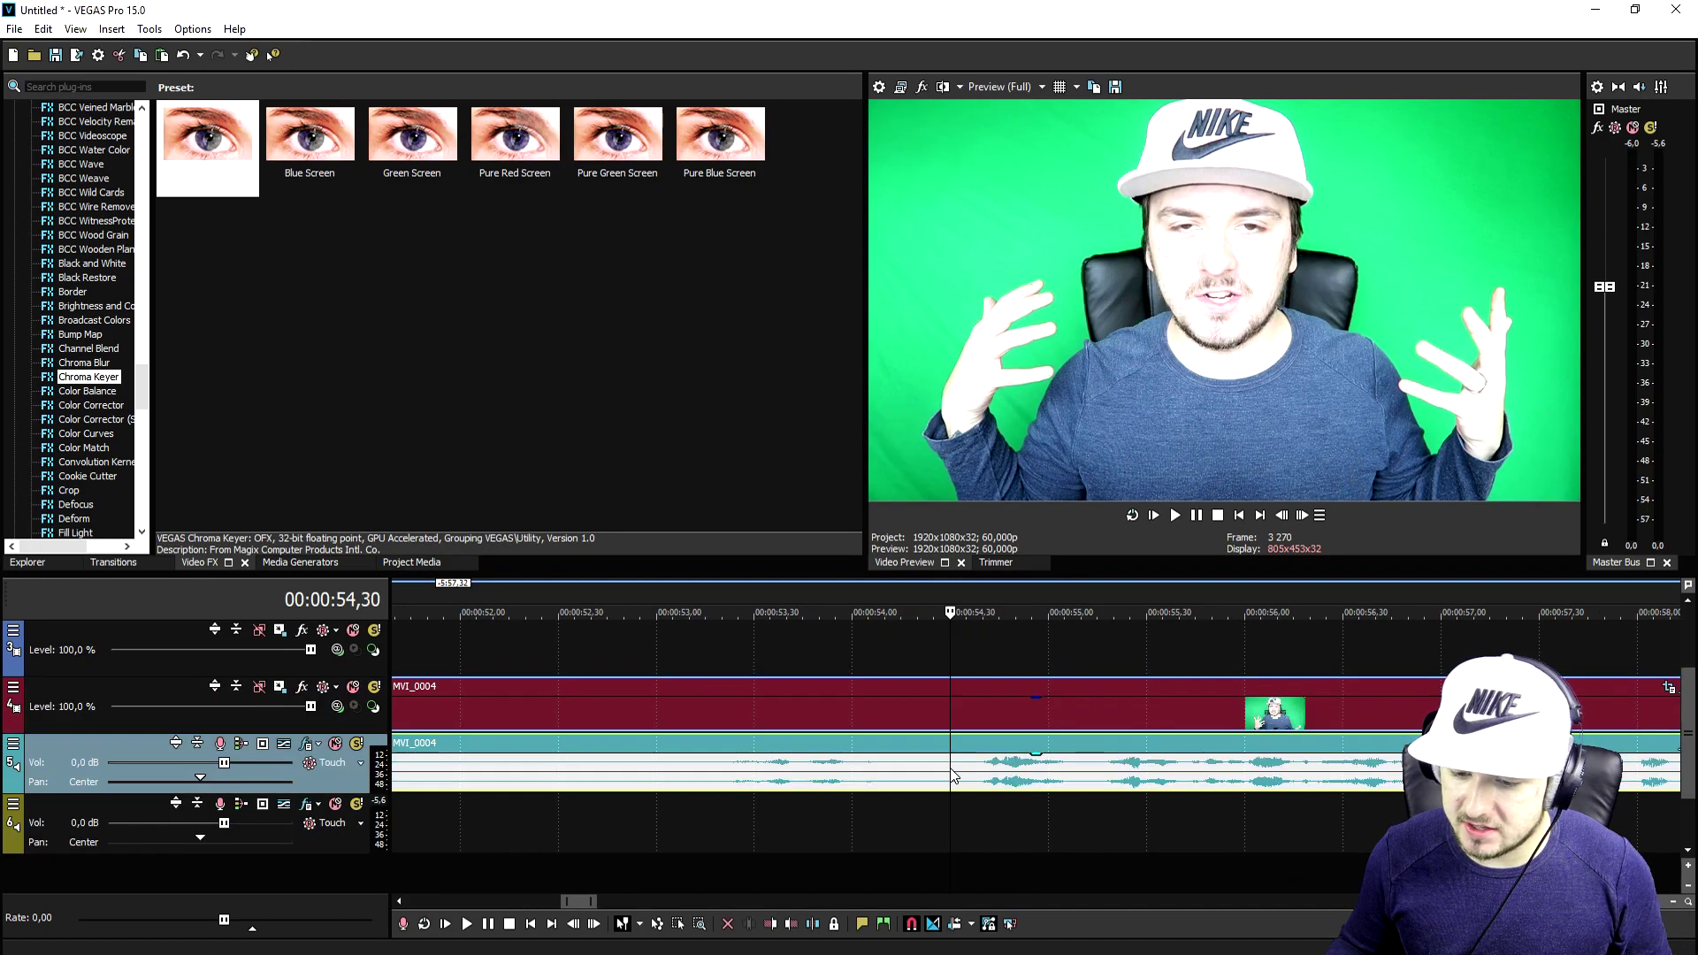
Slide the later MVI_0004 clip left against the music's end and check the join at 00:00:35,38.
{"action": "scroll", "coordinate": [1106, 761], "scroll_direction": "down", "scroll_amount": 6}
{"action": "left_click", "coordinate": [978, 712]}
{"action": "left_click_drag", "start_coordinate": [977, 713], "coordinate": [830, 722]}
{"action": "left_click", "coordinate": [783, 592]}
{"action": "scroll", "coordinate": [907, 596], "scroll_direction": "up", "scroll_amount": 4}
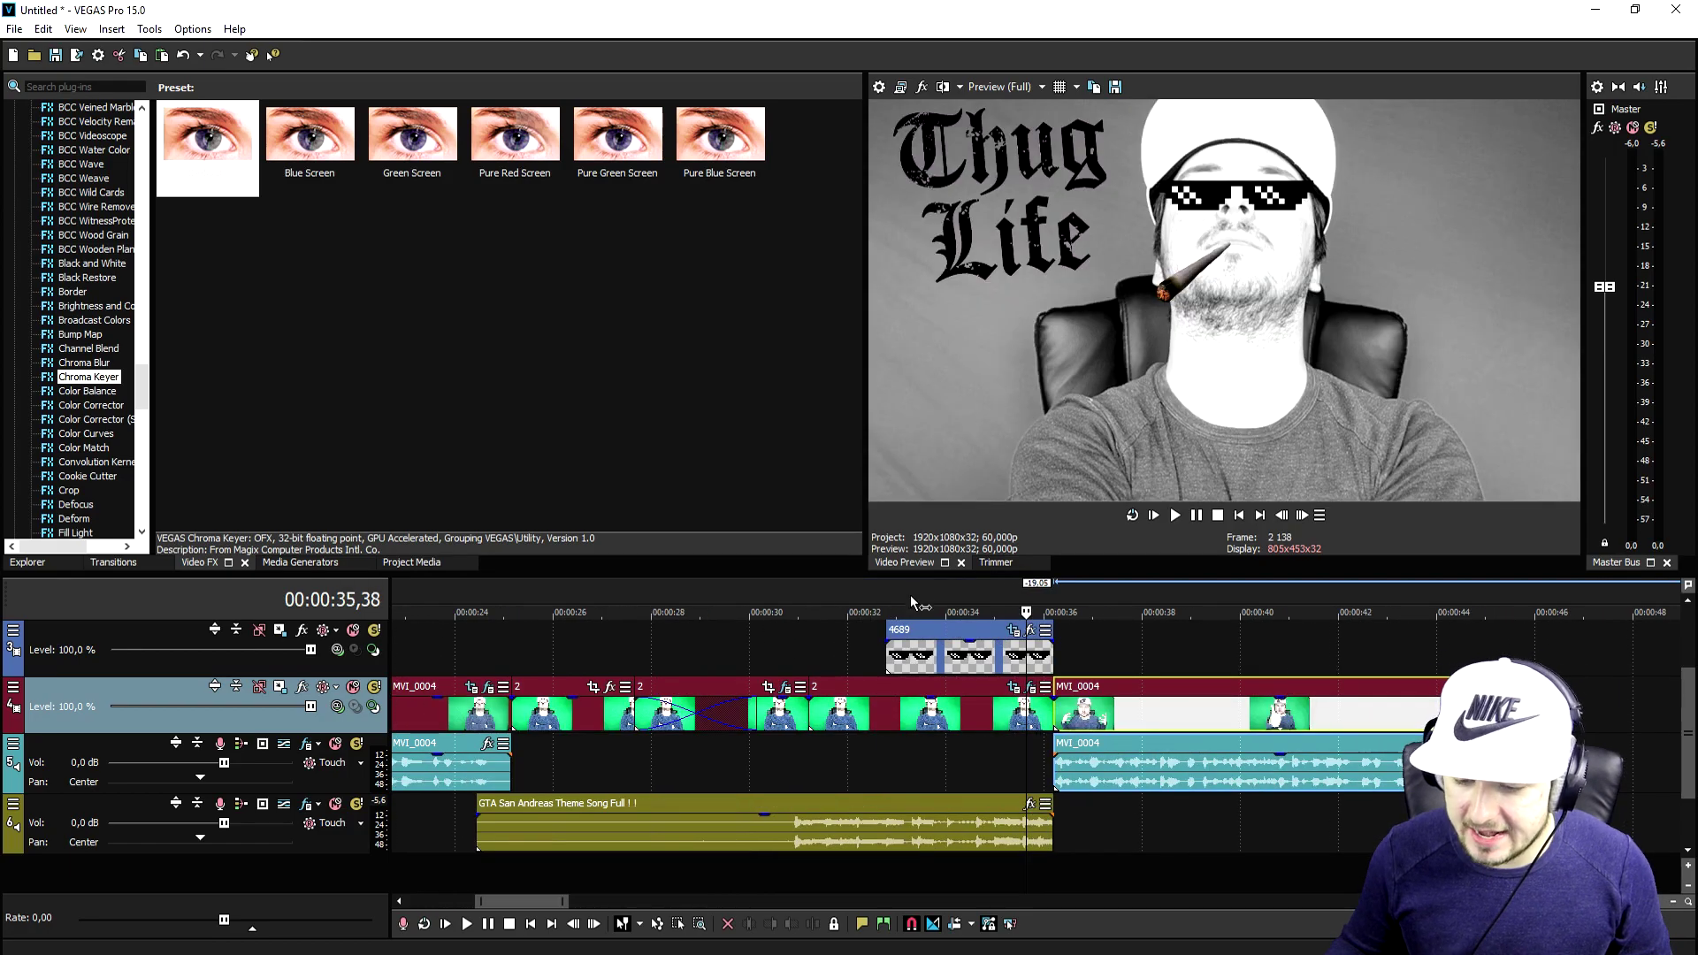
{"action": "scroll", "coordinate": [915, 592], "scroll_direction": "up", "scroll_amount": 3}
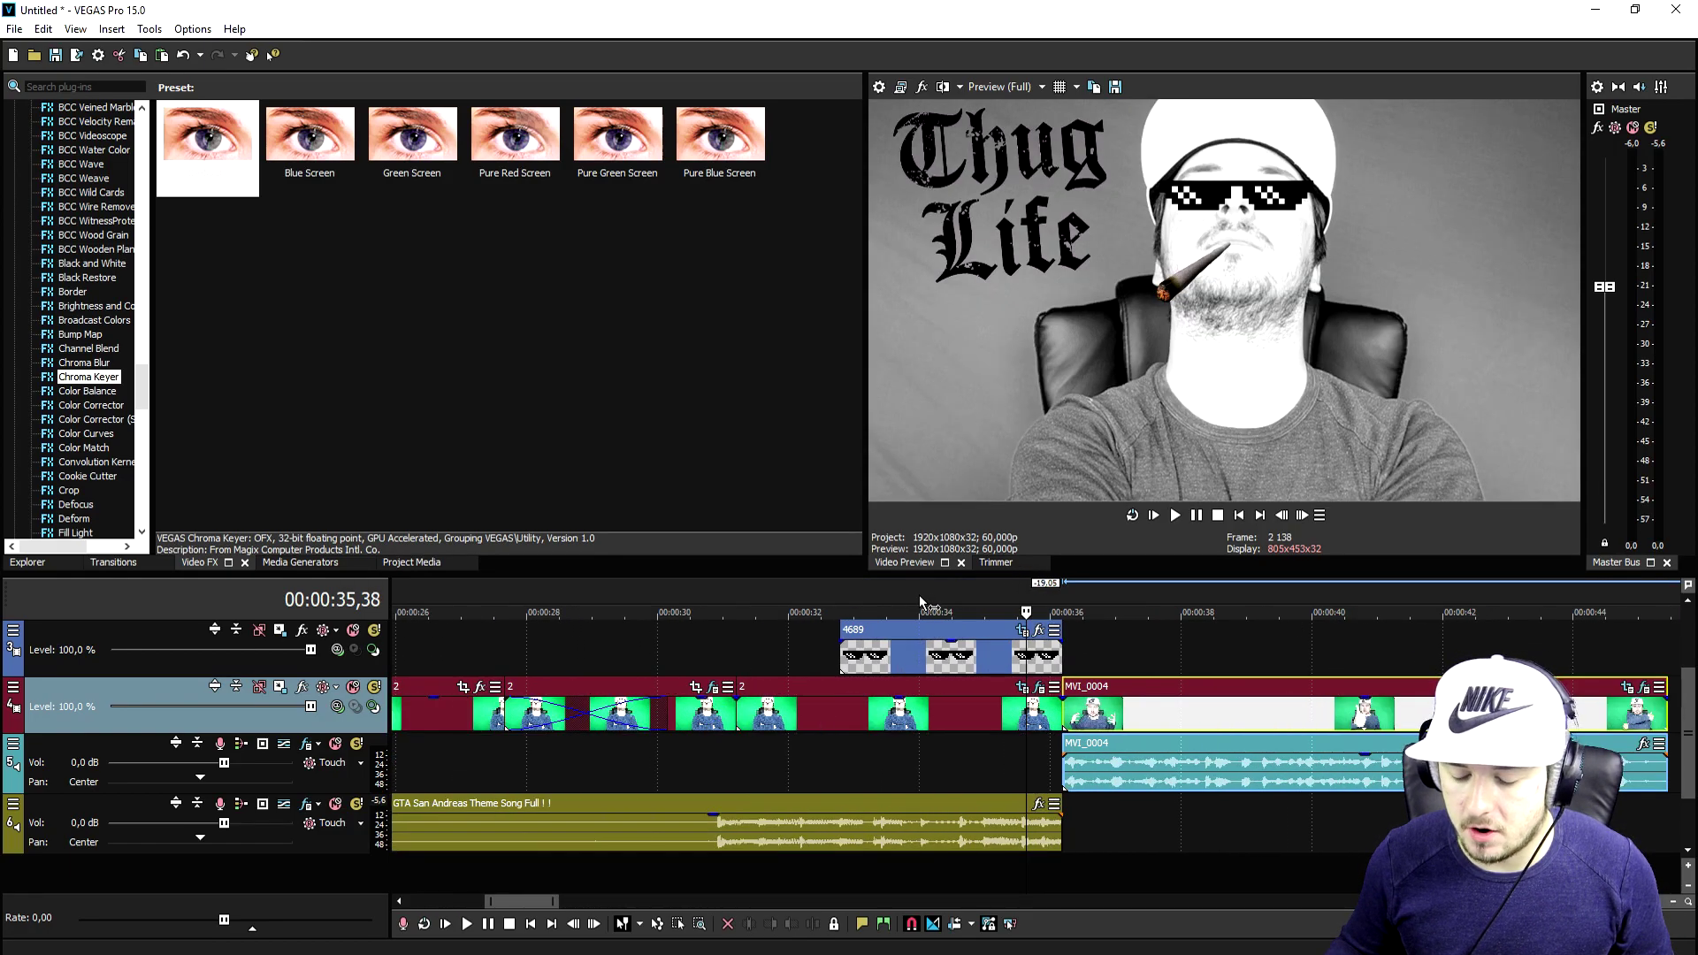
{"action": "scroll", "coordinate": [919, 594], "scroll_direction": "down", "scroll_amount": 2}
{"action": "scroll", "coordinate": [932, 571], "scroll_direction": "down", "scroll_amount": 2}
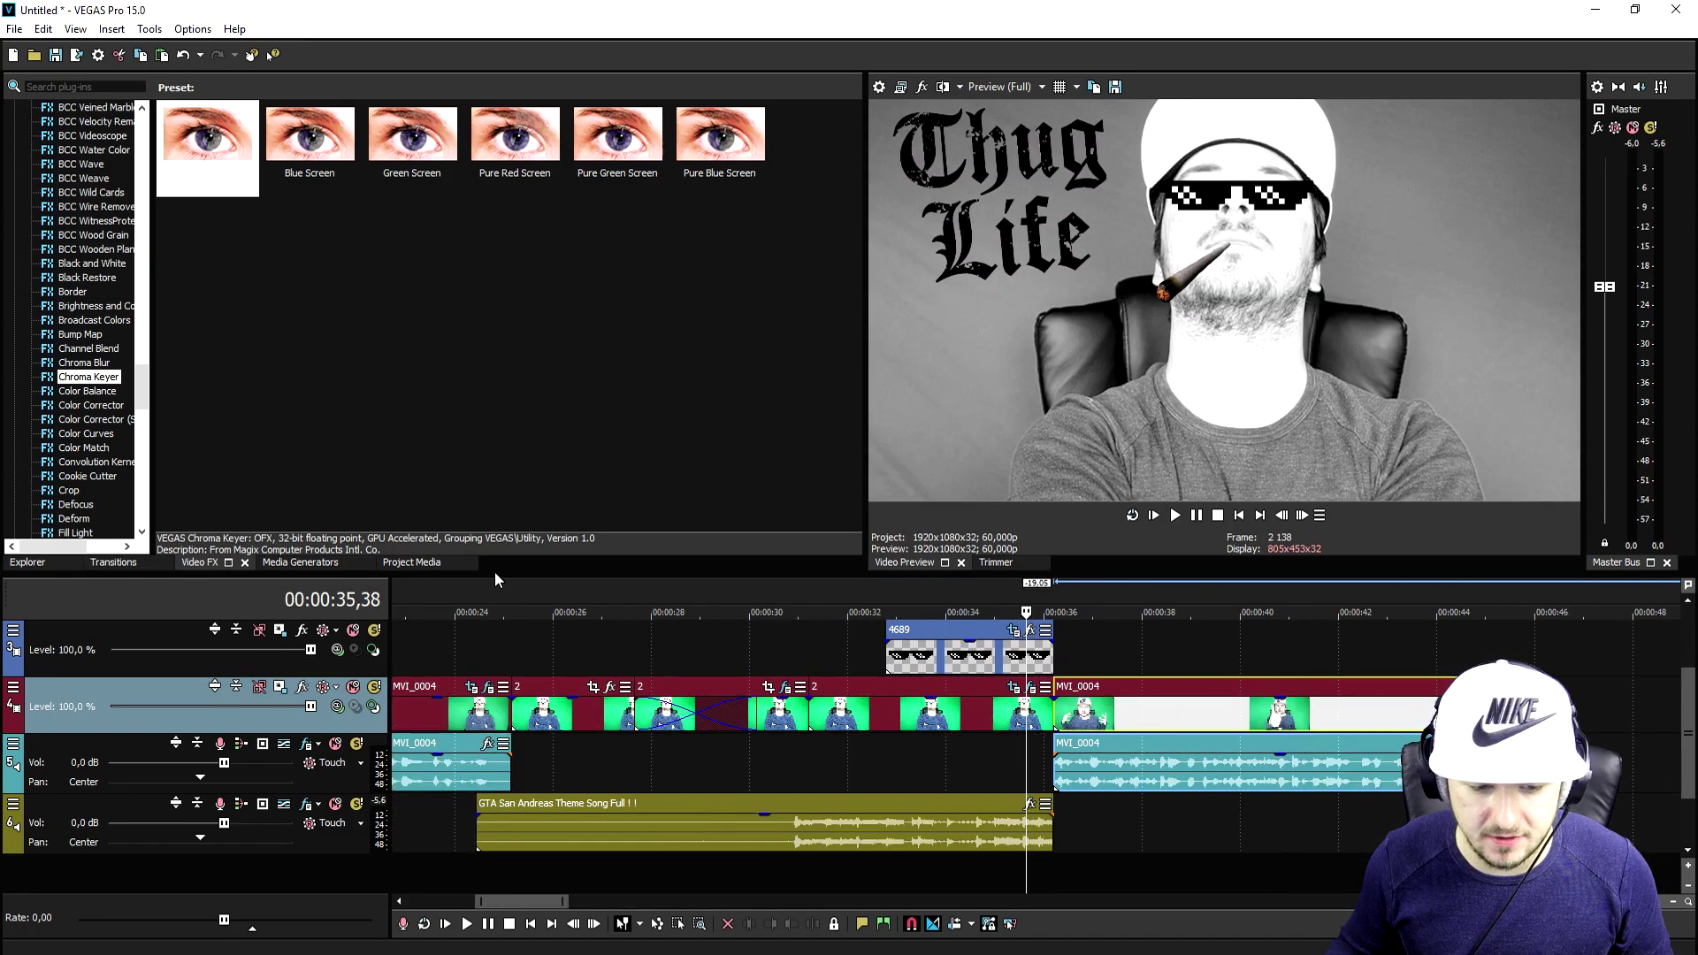